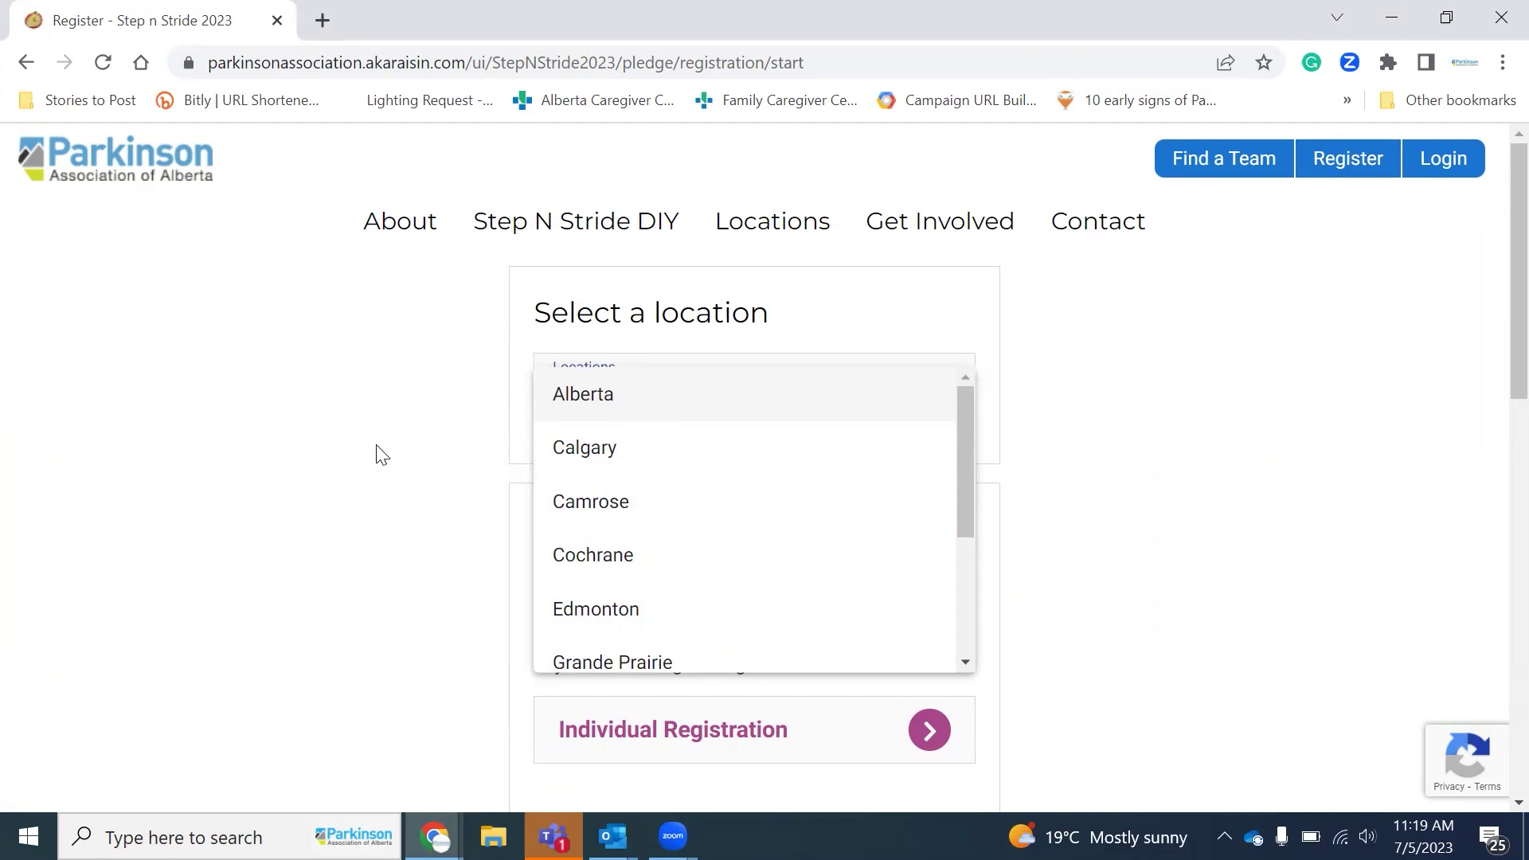
Step: Close the location list without picking a city, browse the Individual, Join a Team and Create a Team cards, and try Individual Registration
{"action": "left_click", "coordinate": [375, 473]}
{"action": "scroll", "coordinate": [1092, 533], "scroll_direction": "down", "scroll_amount": 3}
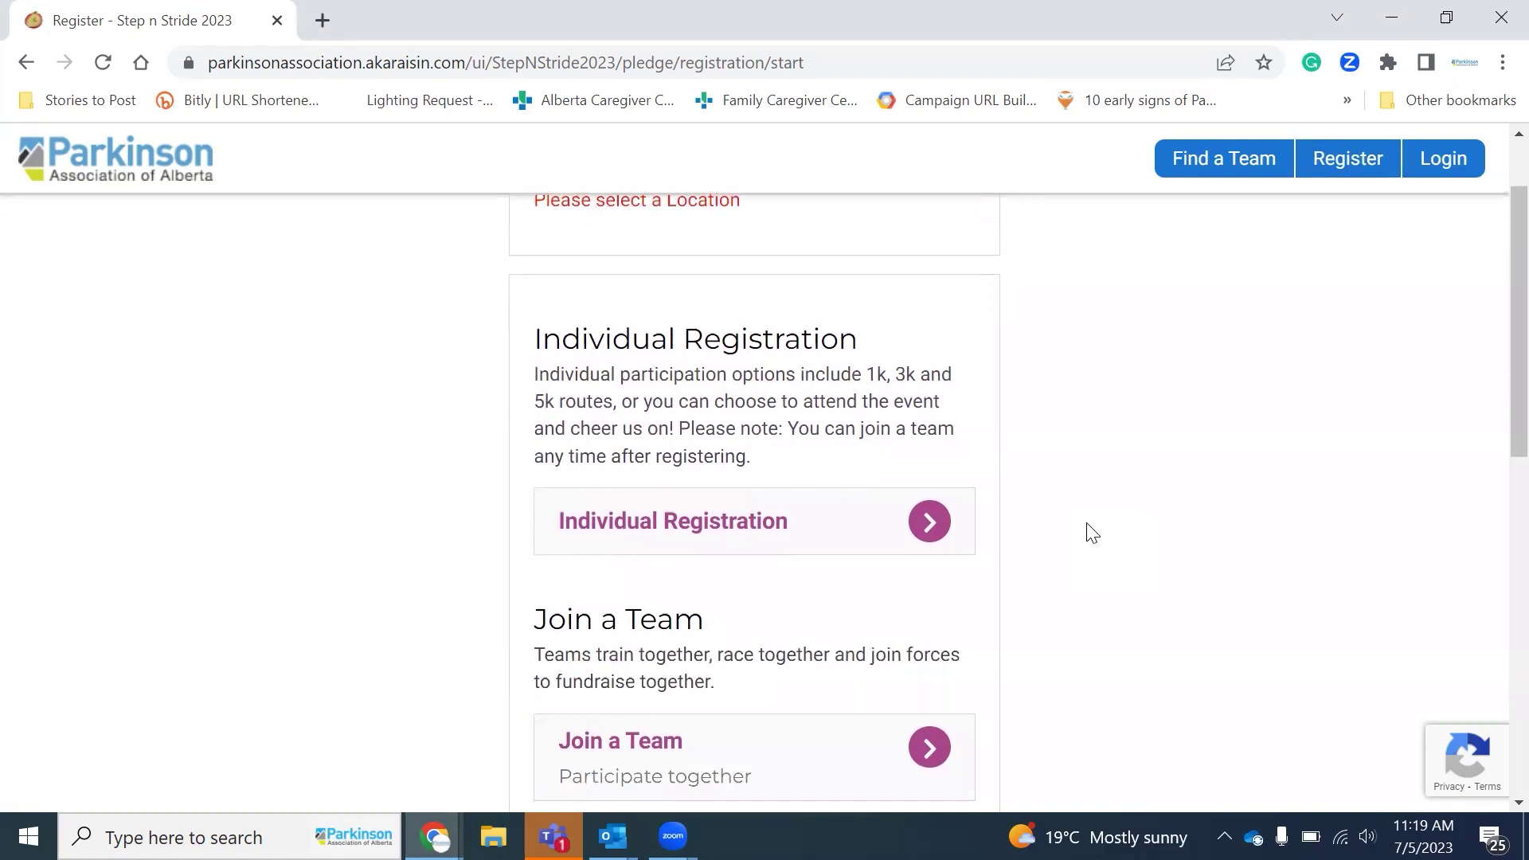
{"action": "scroll", "coordinate": [1092, 533], "scroll_direction": "down", "scroll_amount": 1}
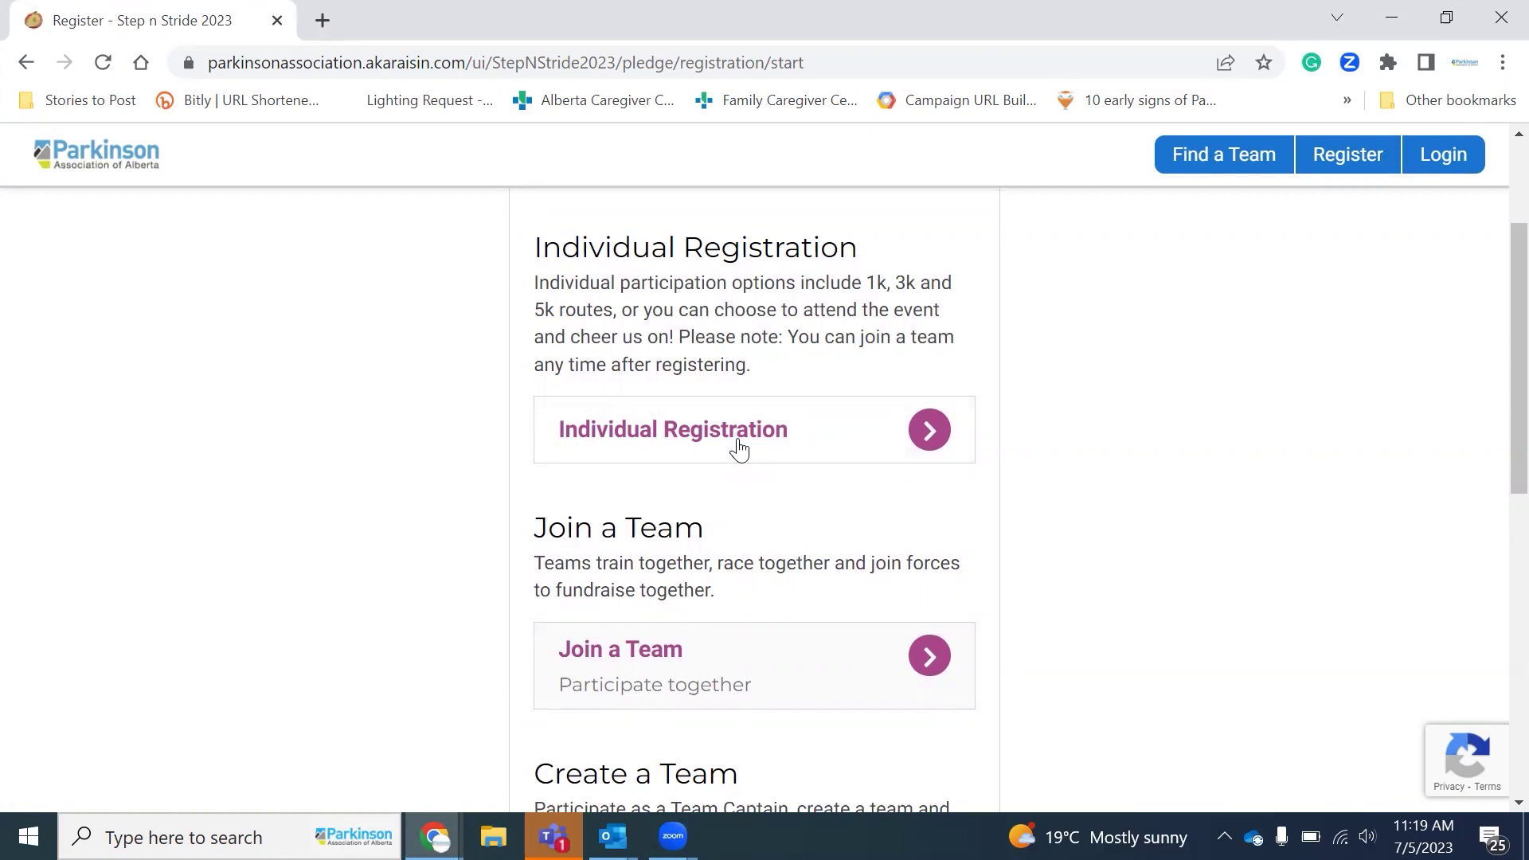
{"action": "scroll", "coordinate": [942, 560], "scroll_direction": "down", "scroll_amount": 1}
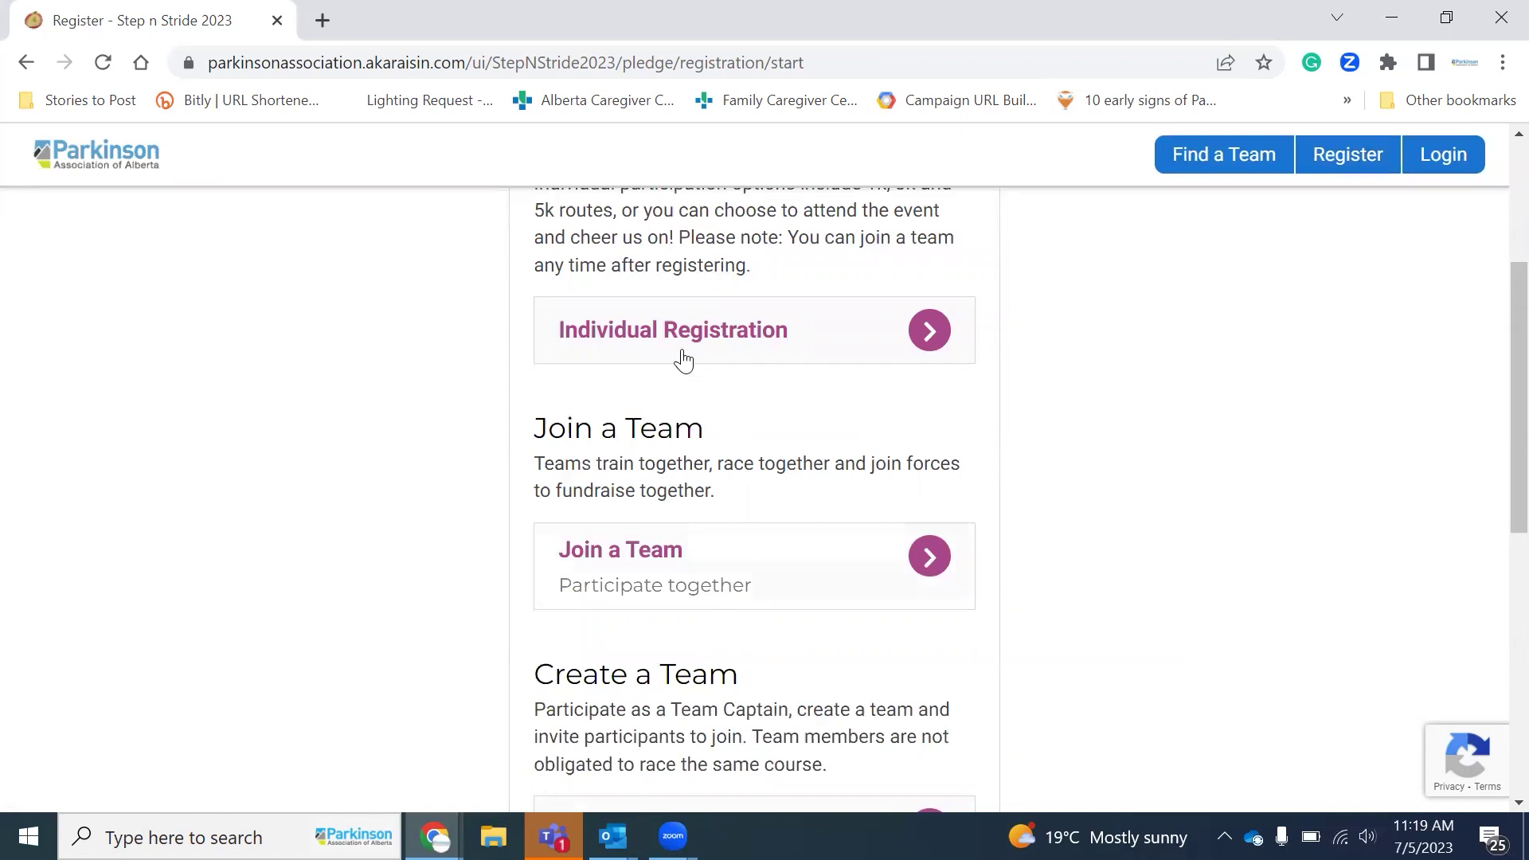
{"action": "scroll", "coordinate": [684, 607], "scroll_direction": "down", "scroll_amount": 2}
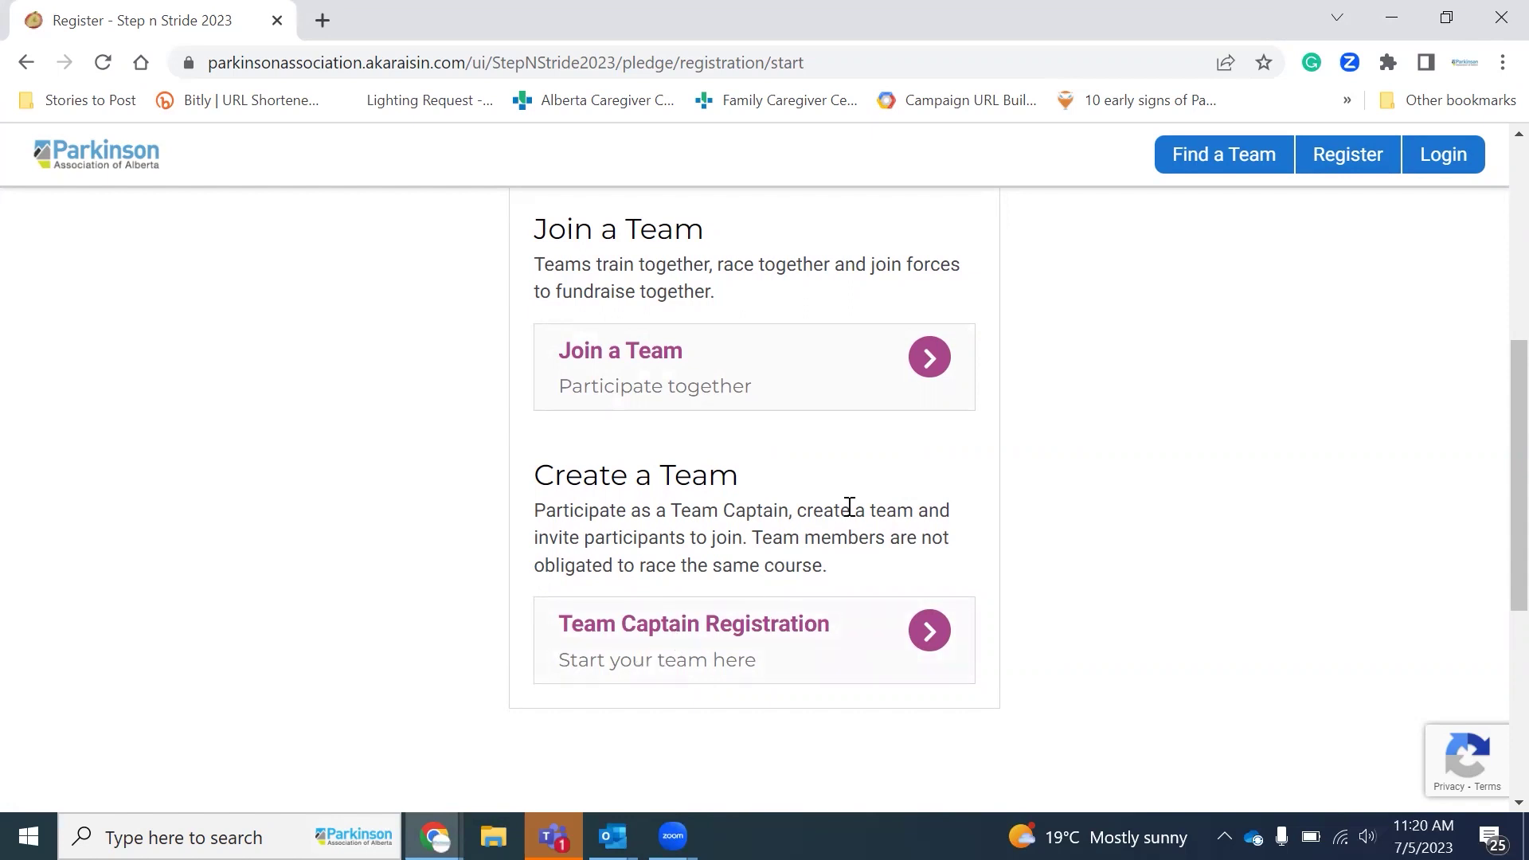
{"action": "scroll", "coordinate": [846, 509], "scroll_direction": "up", "scroll_amount": 4}
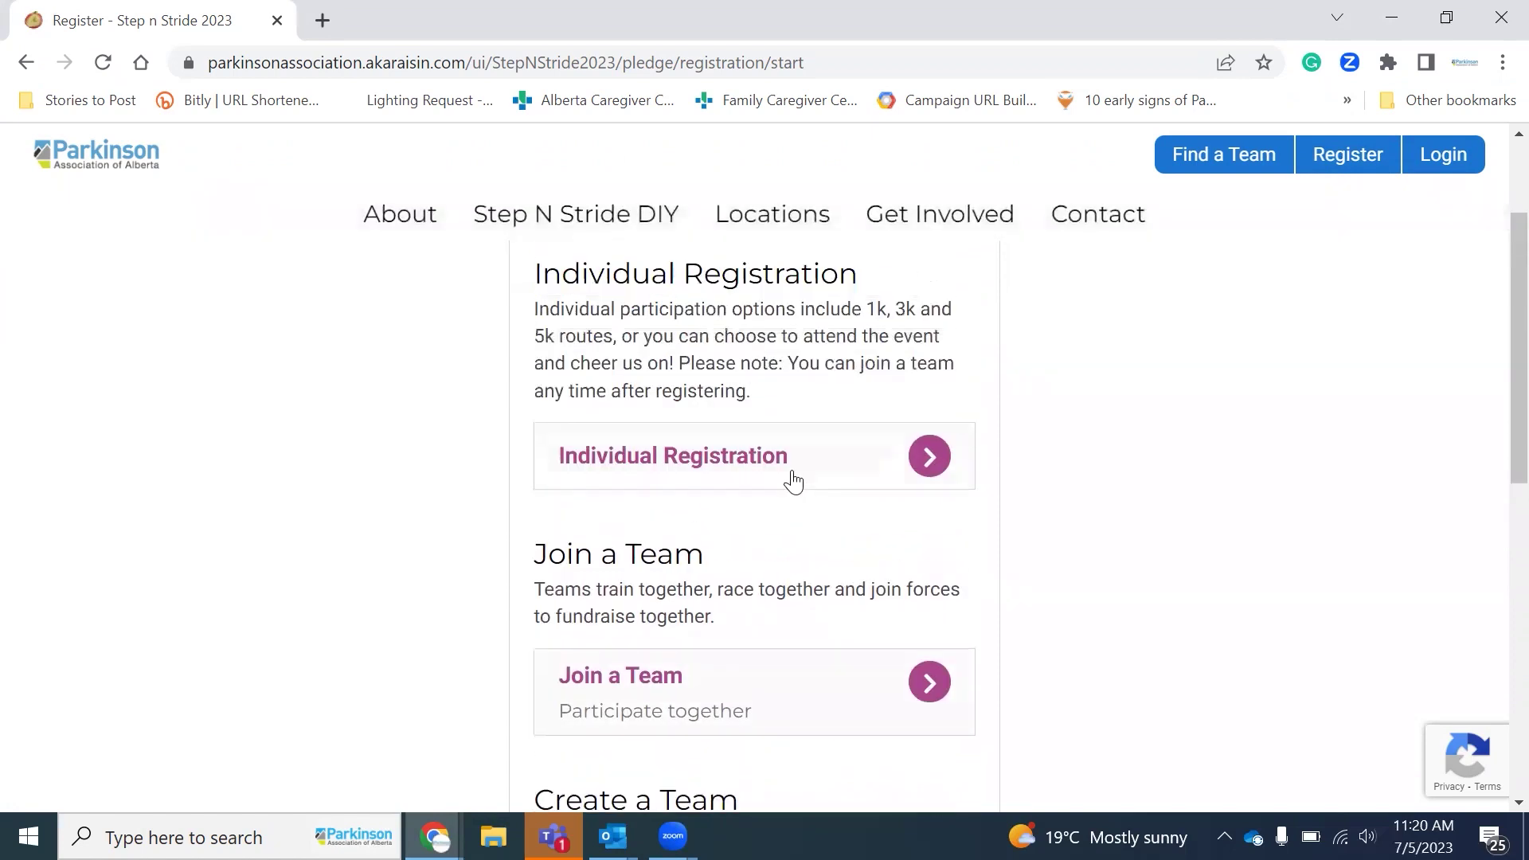
{"action": "left_click", "coordinate": [794, 480]}
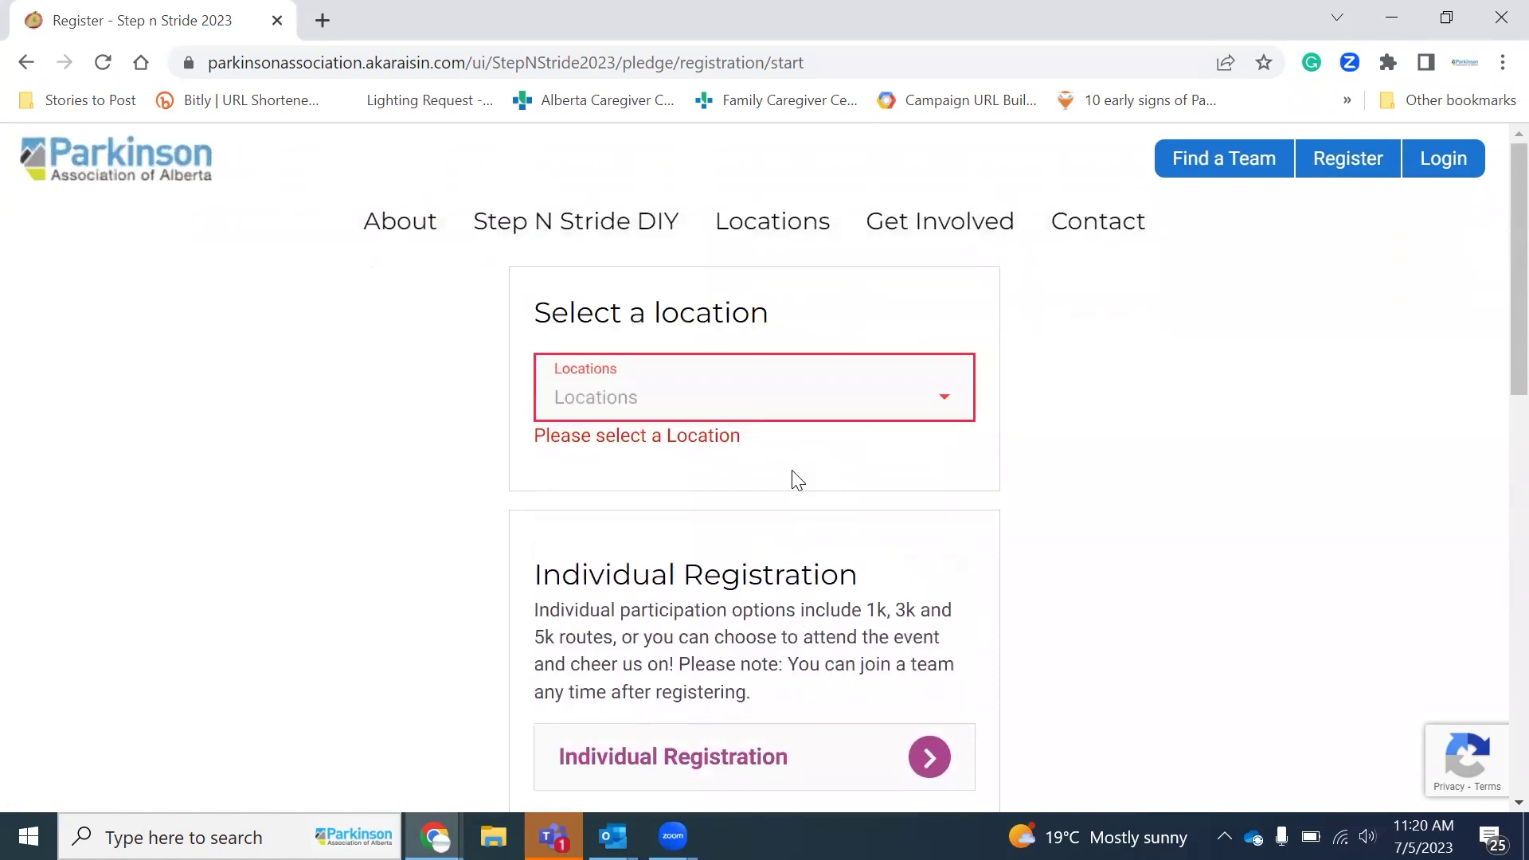
Step: Choose Calgary as the location and start an individual registration with a new account
{"action": "left_click", "coordinate": [734, 386]}
{"action": "left_click", "coordinate": [685, 449]}
{"action": "scroll", "coordinate": [725, 530], "scroll_direction": "down", "scroll_amount": 4}
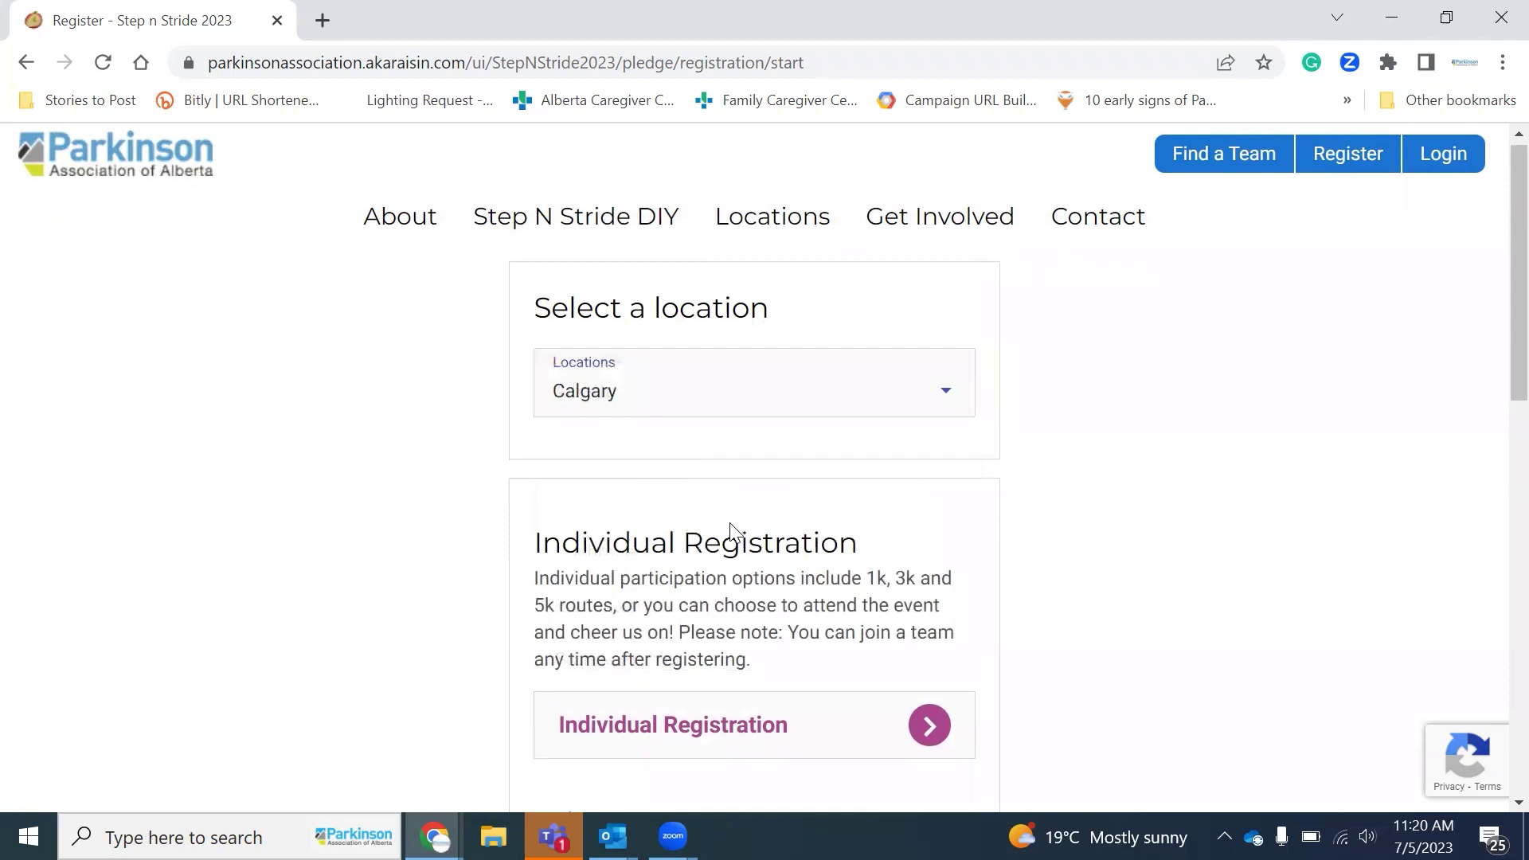
{"action": "left_click", "coordinate": [717, 399]}
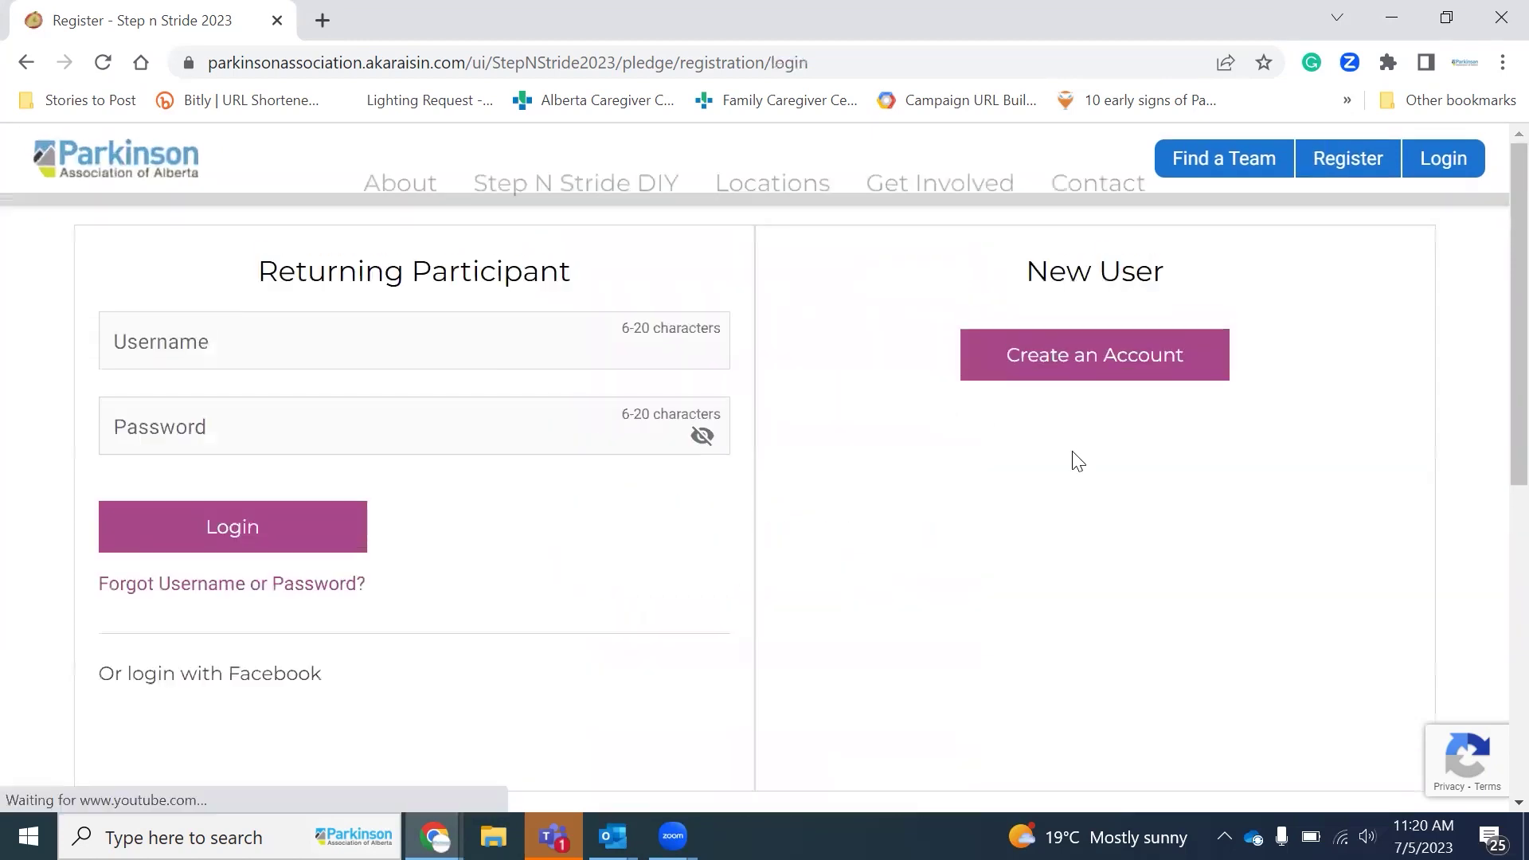
{"action": "scroll", "coordinate": [1006, 761], "scroll_direction": "down", "scroll_amount": 3}
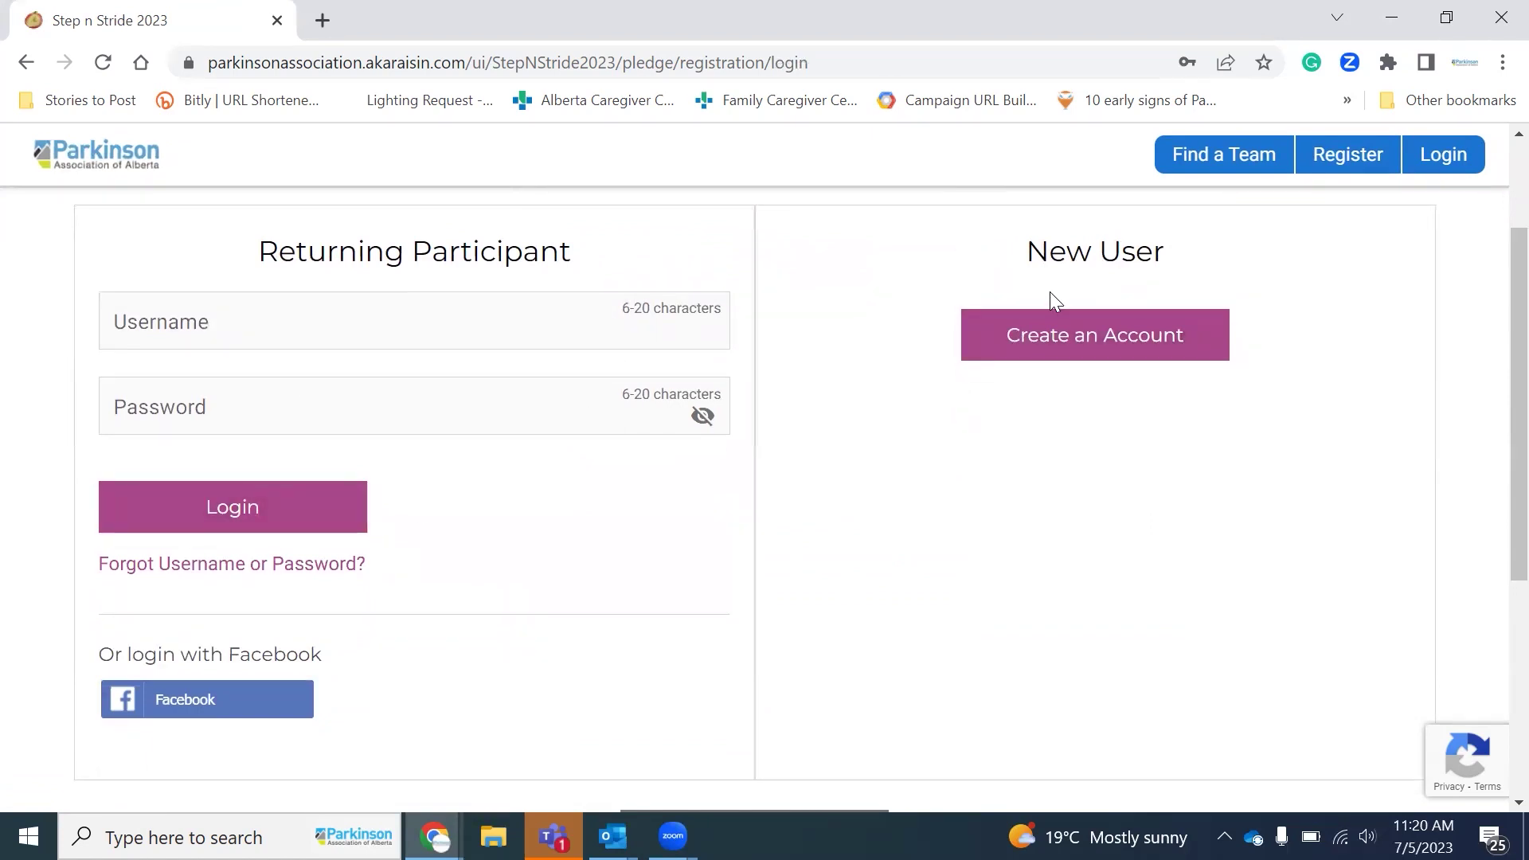
{"action": "left_click", "coordinate": [1090, 341]}
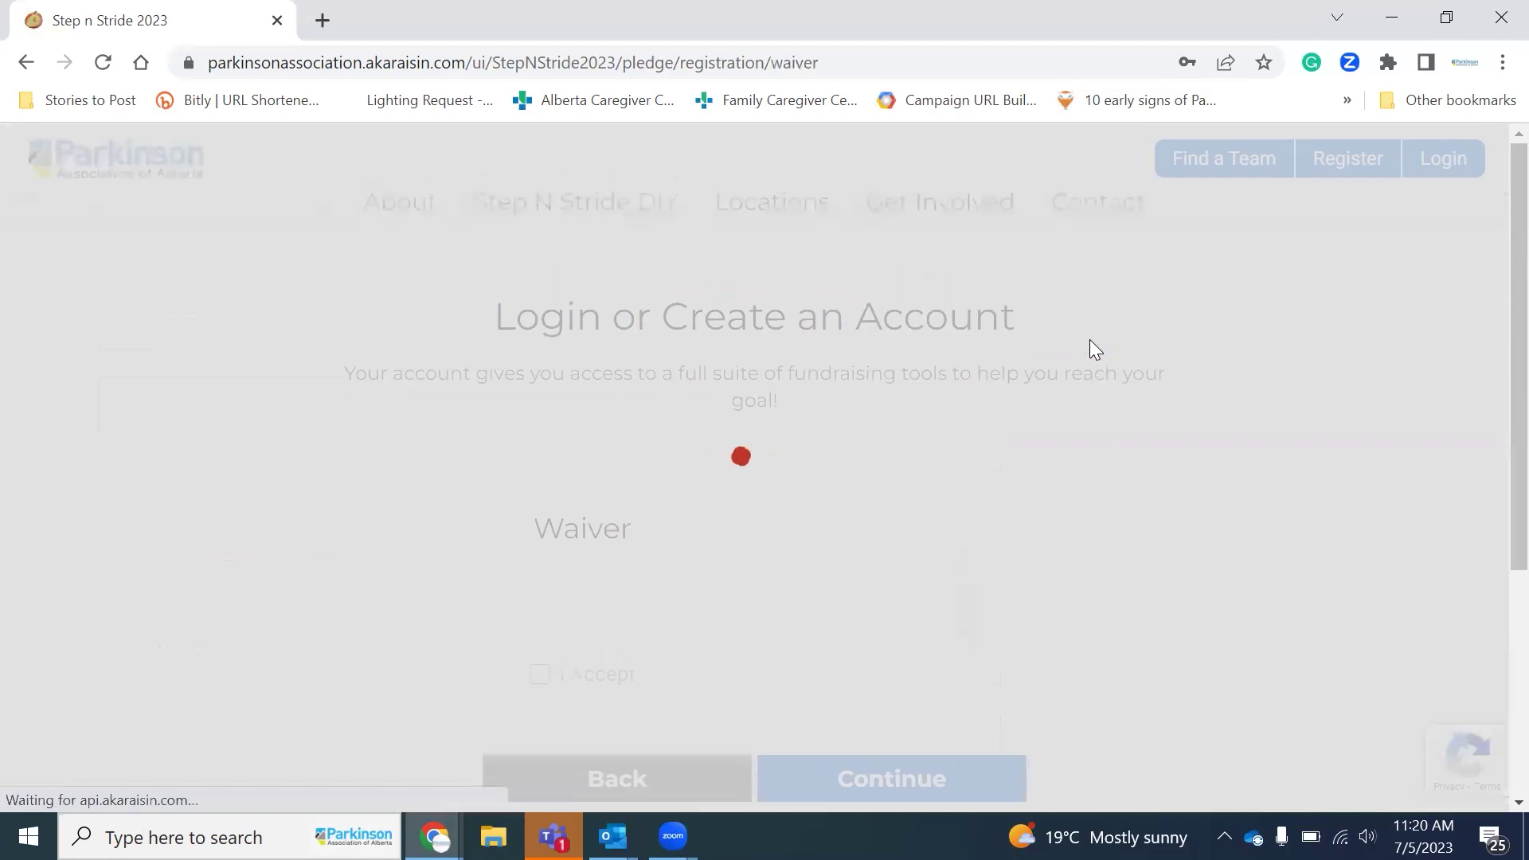
Step: Accept the participation waiver and continue to the profile form
{"action": "scroll", "coordinate": [1289, 552], "scroll_direction": "down", "scroll_amount": 4}
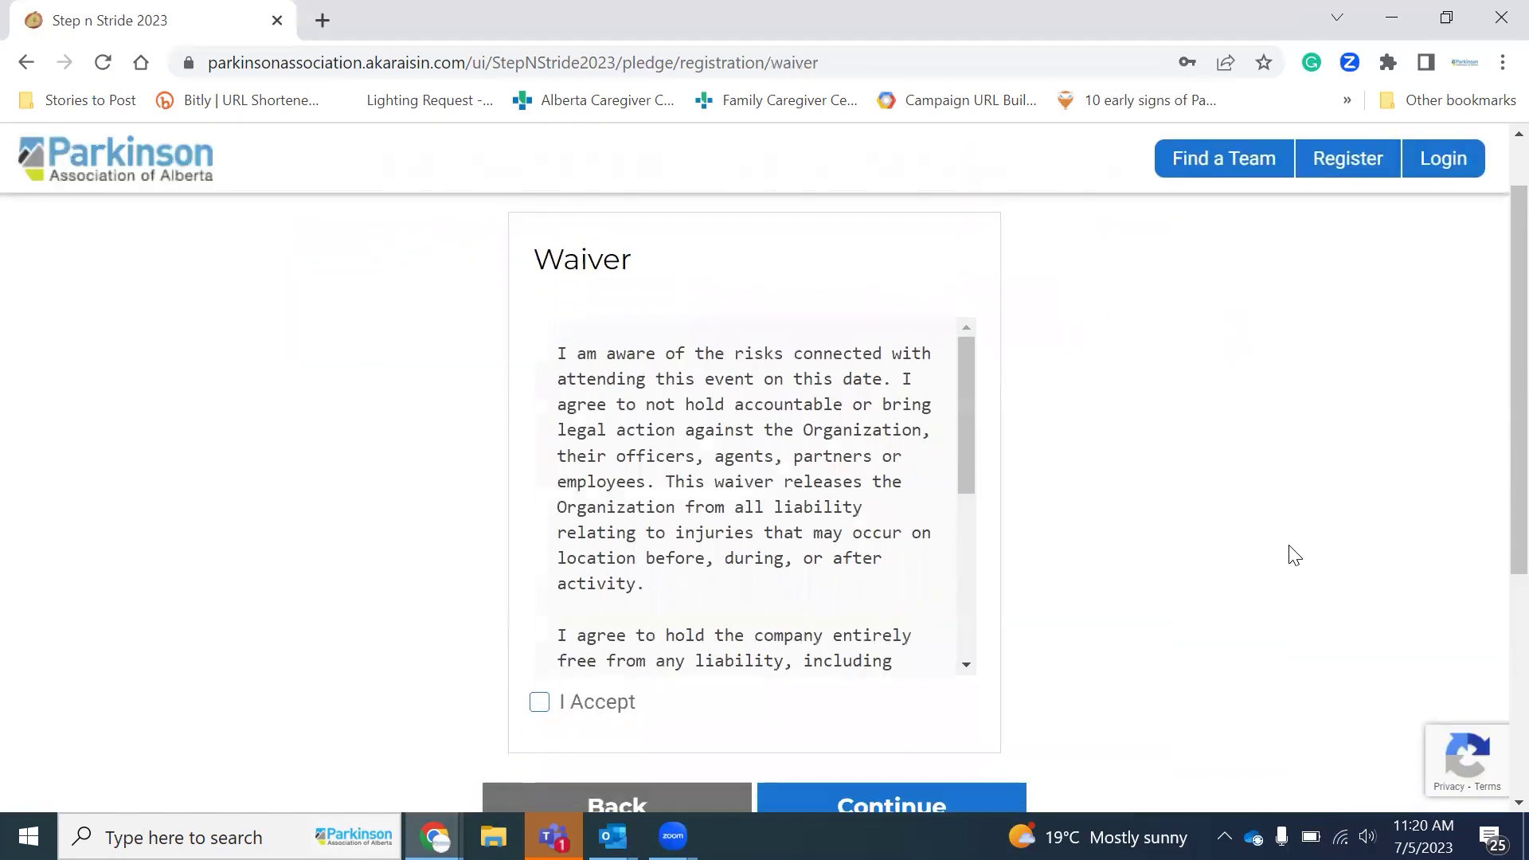
{"action": "scroll", "coordinate": [739, 313], "scroll_direction": "down", "scroll_amount": 4}
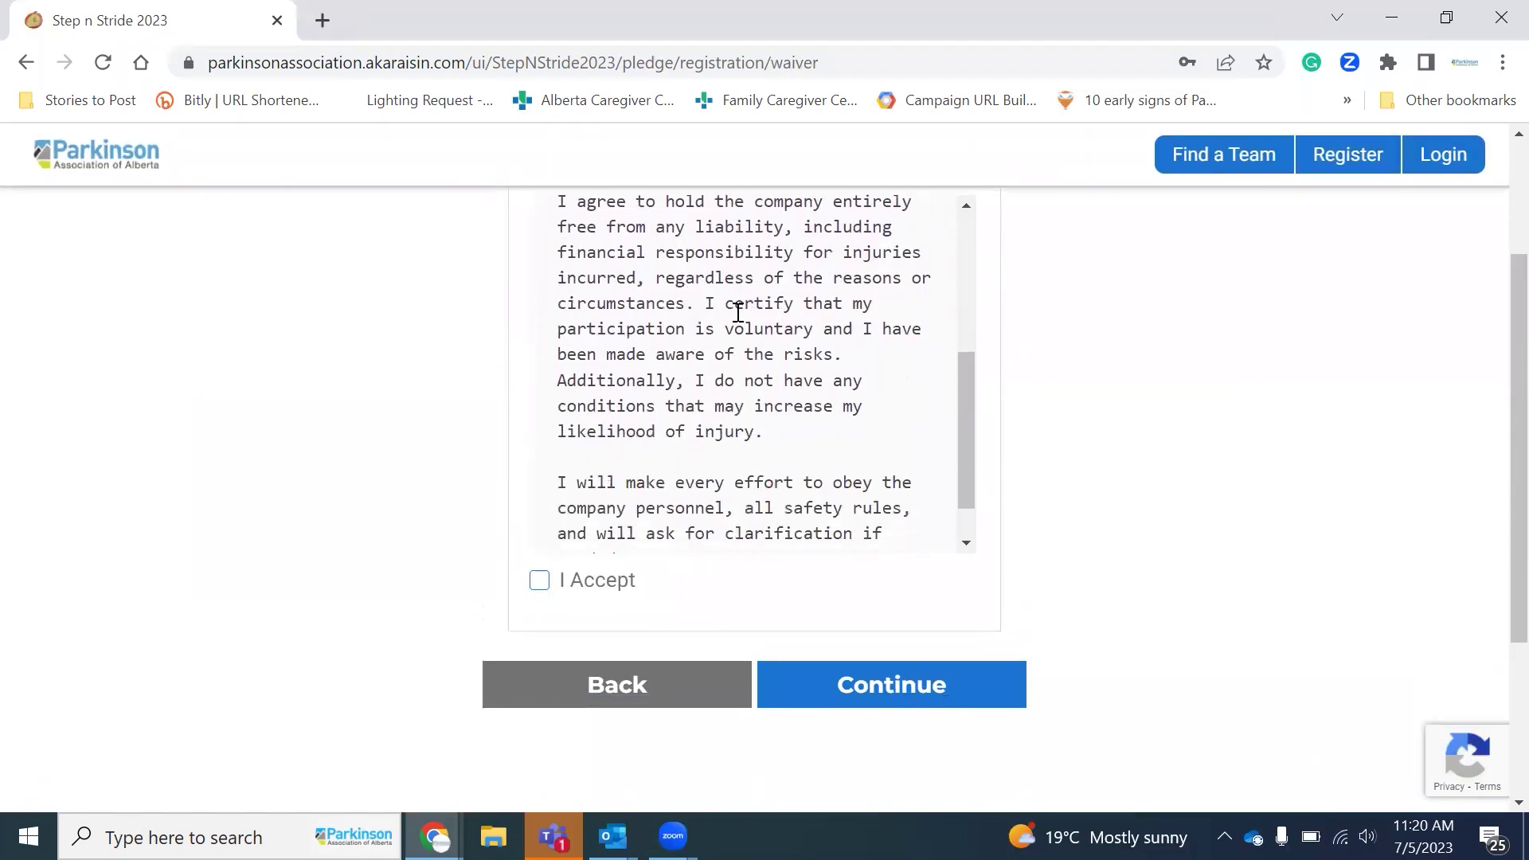
{"action": "left_click", "coordinate": [541, 581]}
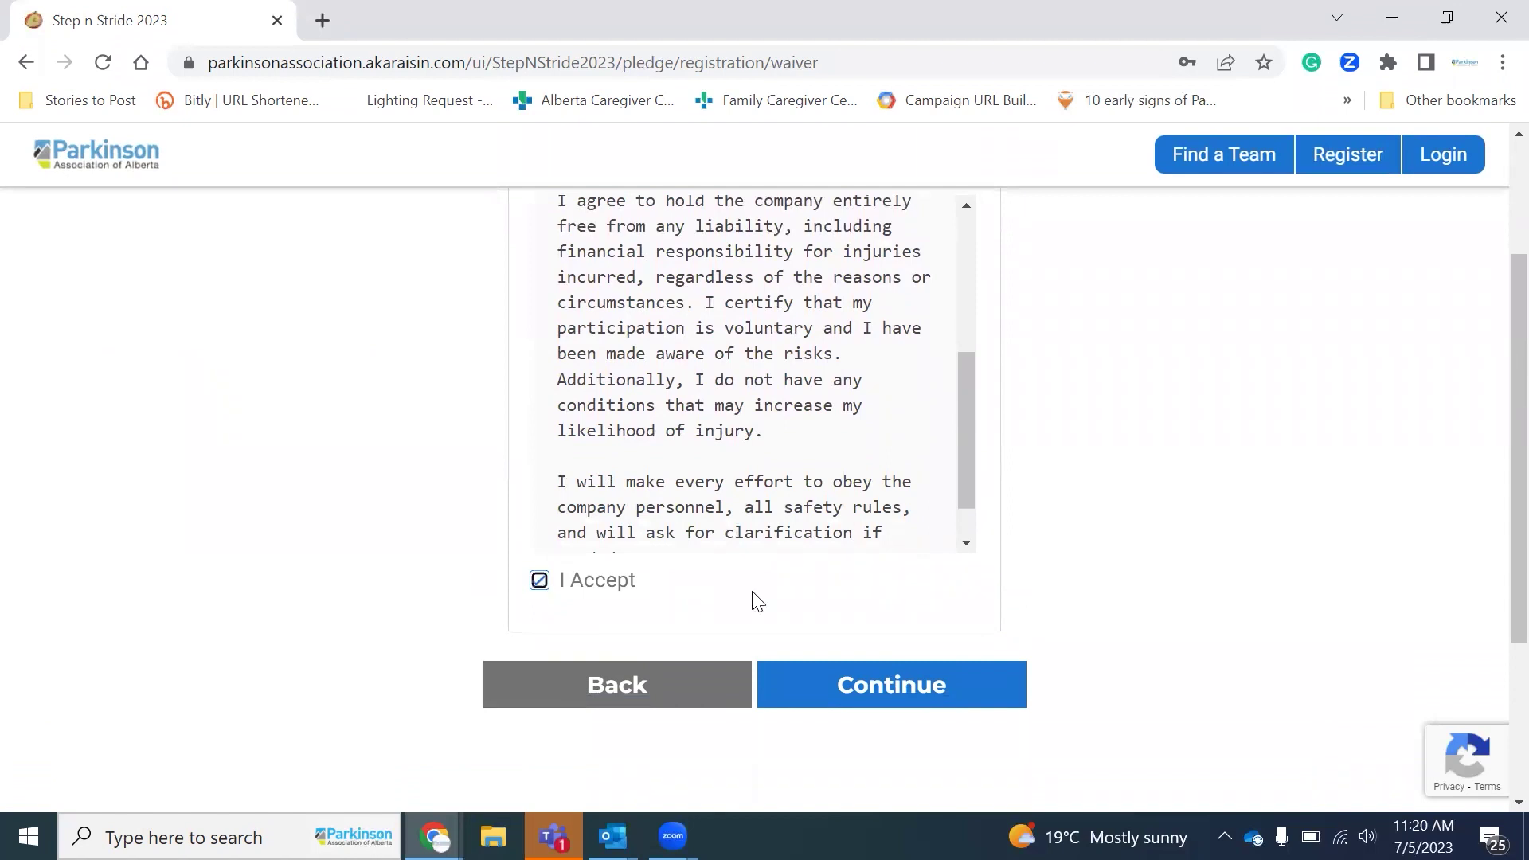
{"action": "left_click", "coordinate": [928, 700]}
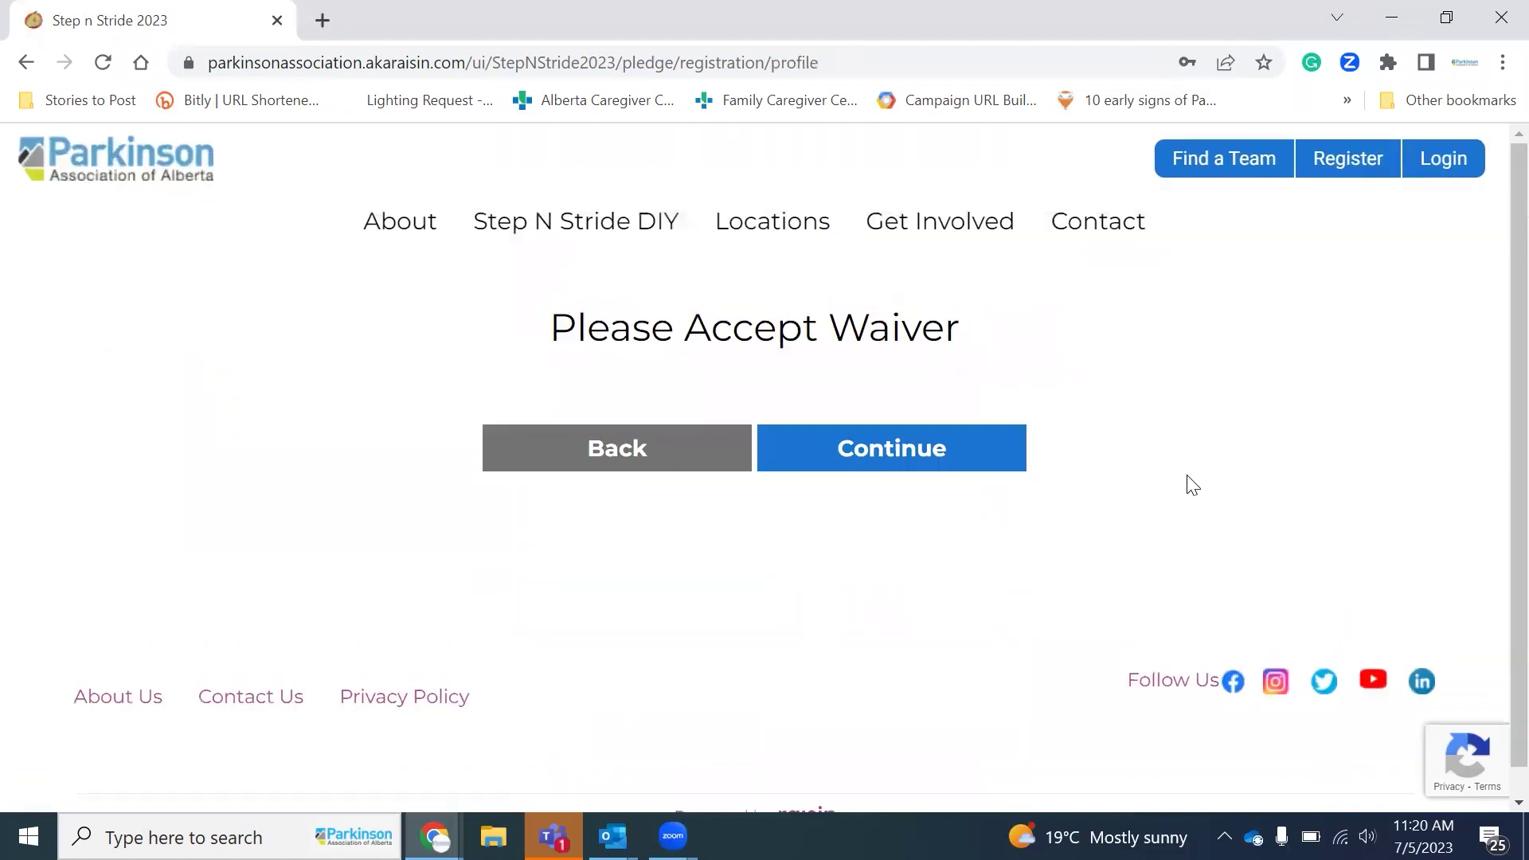
Step: Submit the Your Information profile form, which rejects the username as already taken
{"action": "scroll", "coordinate": [1190, 485], "scroll_direction": "down", "scroll_amount": 3}
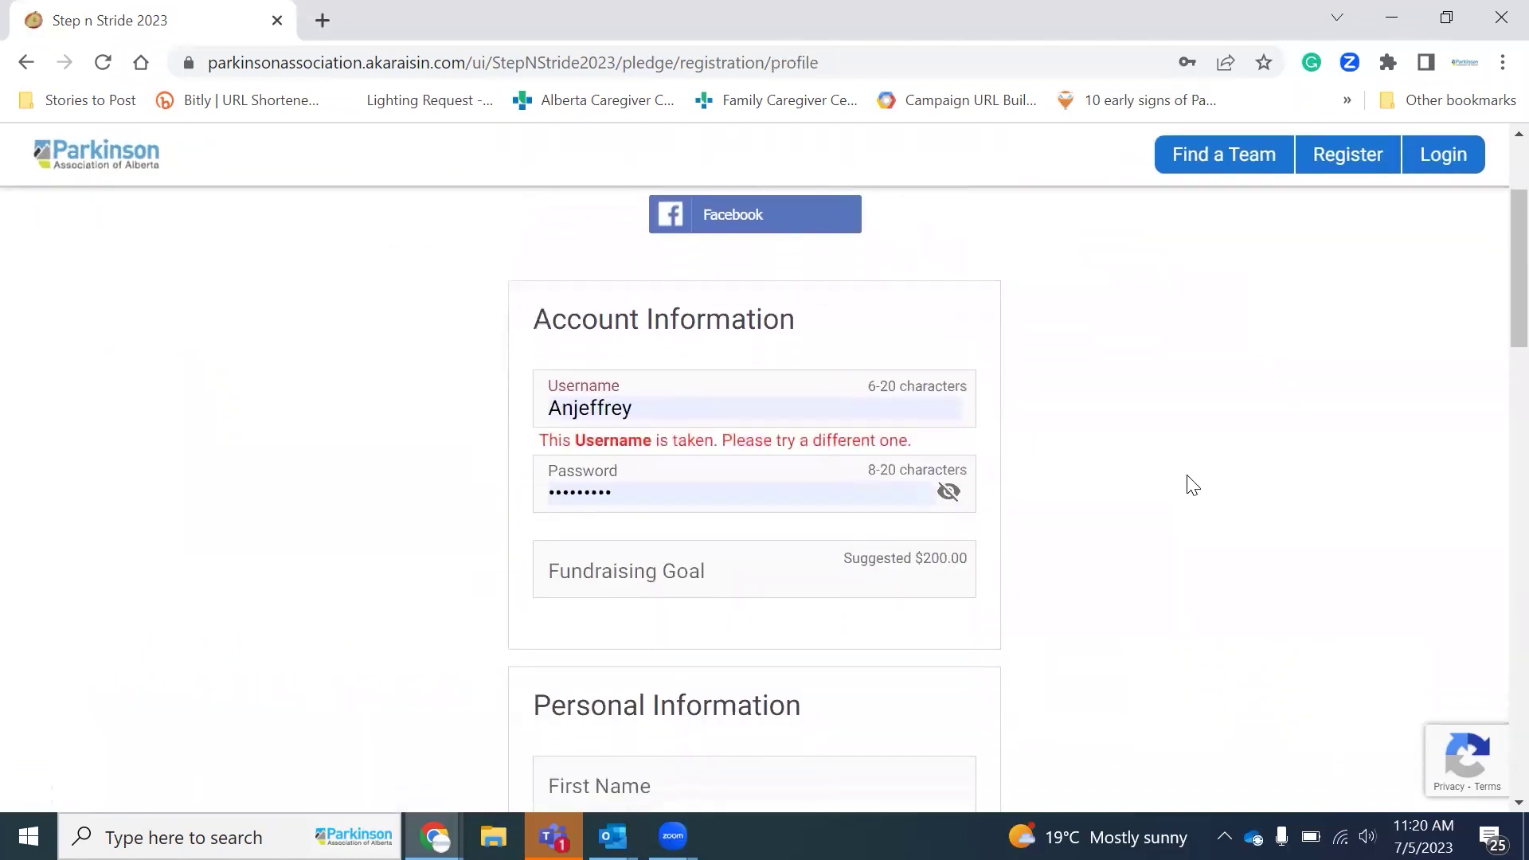
{"action": "scroll", "coordinate": [1190, 485], "scroll_direction": "down", "scroll_amount": 3}
{"action": "scroll", "coordinate": [1191, 485], "scroll_direction": "down", "scroll_amount": 1}
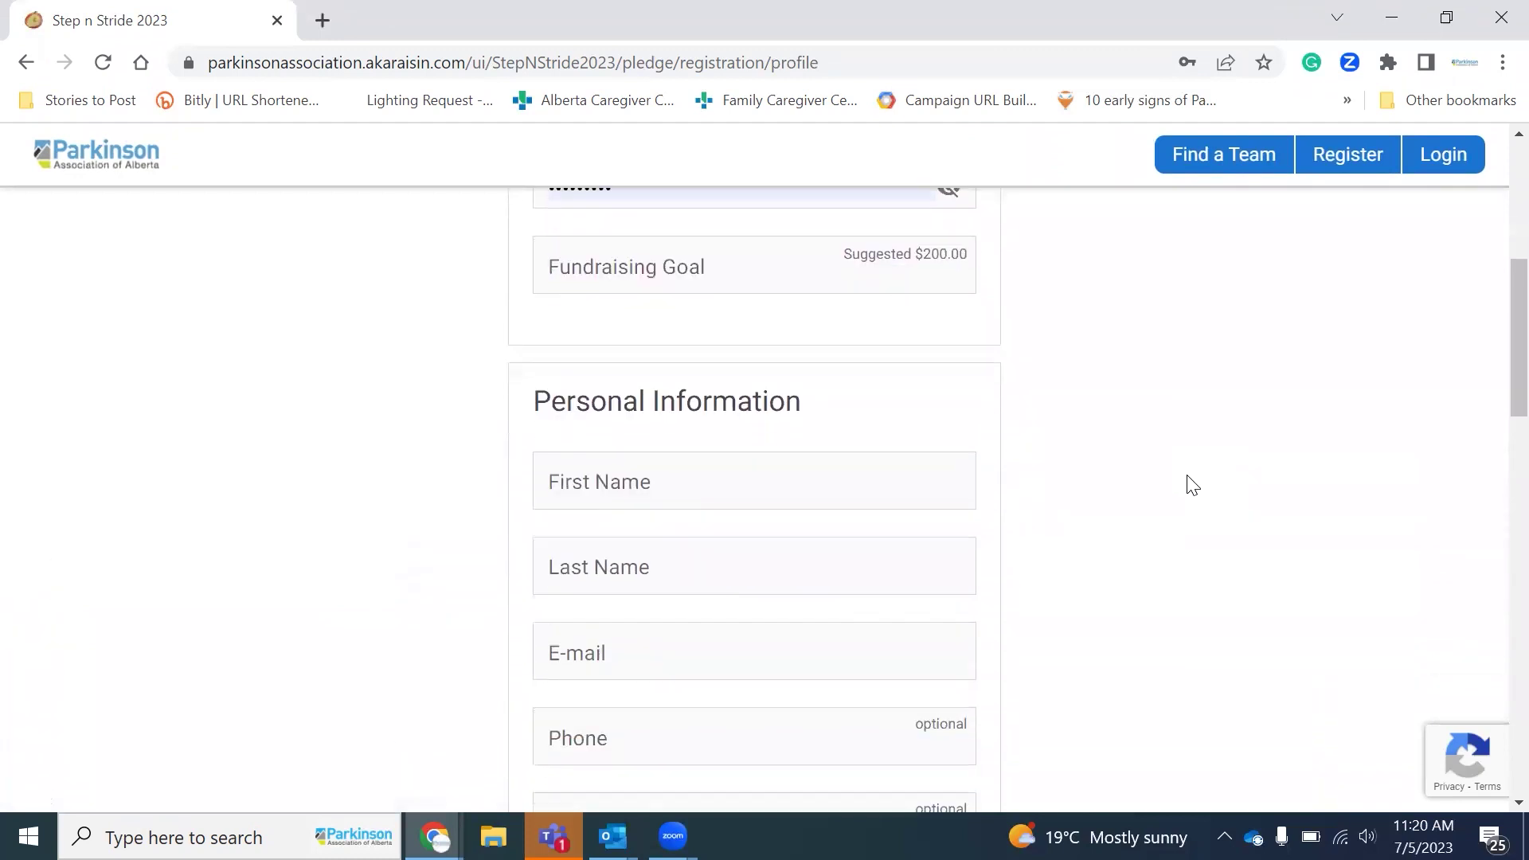
{"action": "scroll", "coordinate": [1191, 485], "scroll_direction": "down", "scroll_amount": 2}
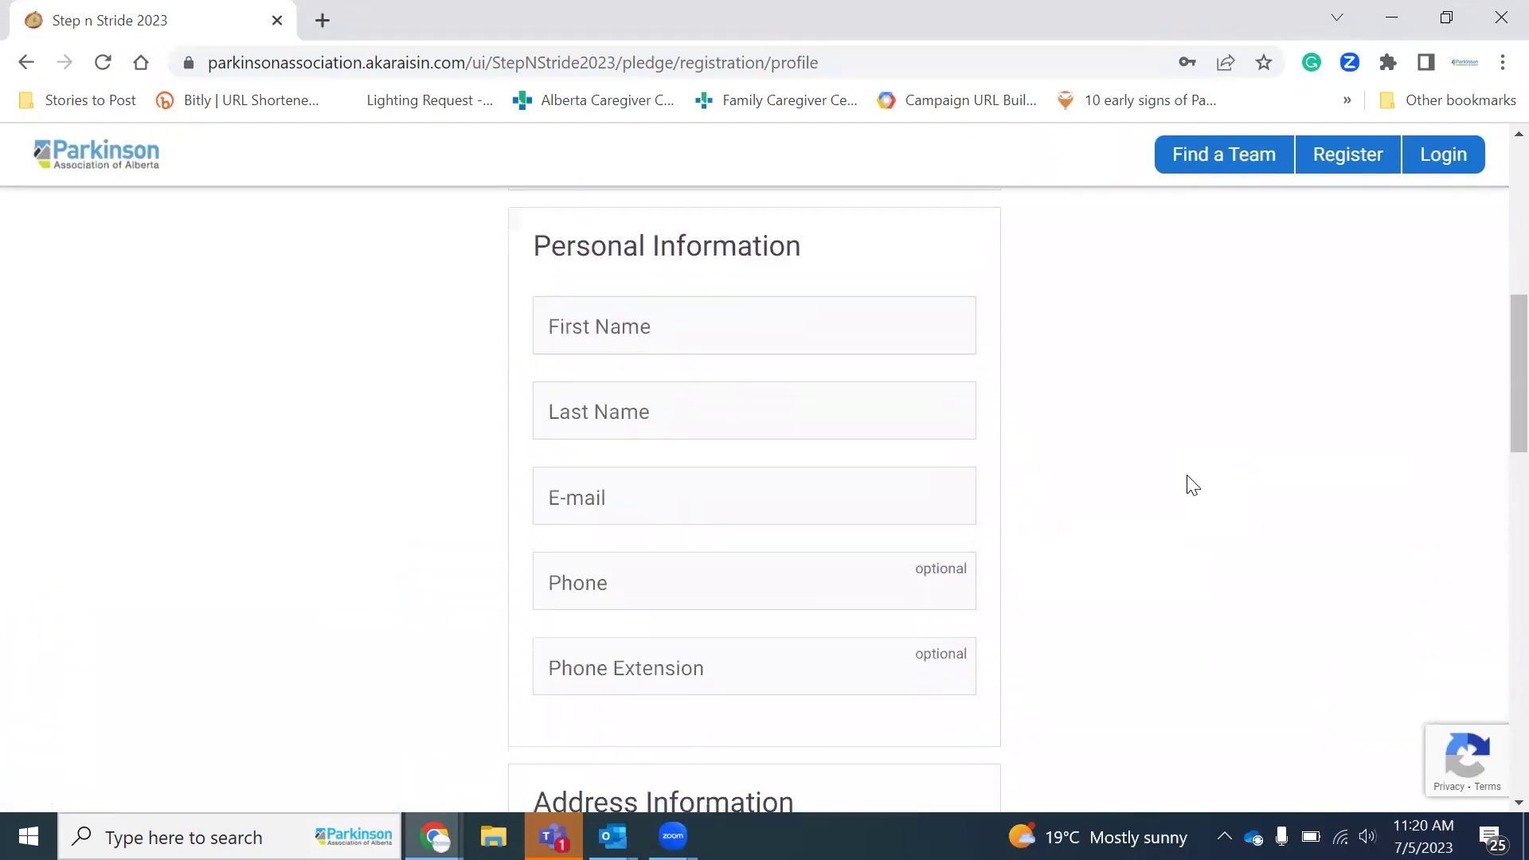
{"action": "scroll", "coordinate": [1193, 485], "scroll_direction": "down", "scroll_amount": 9}
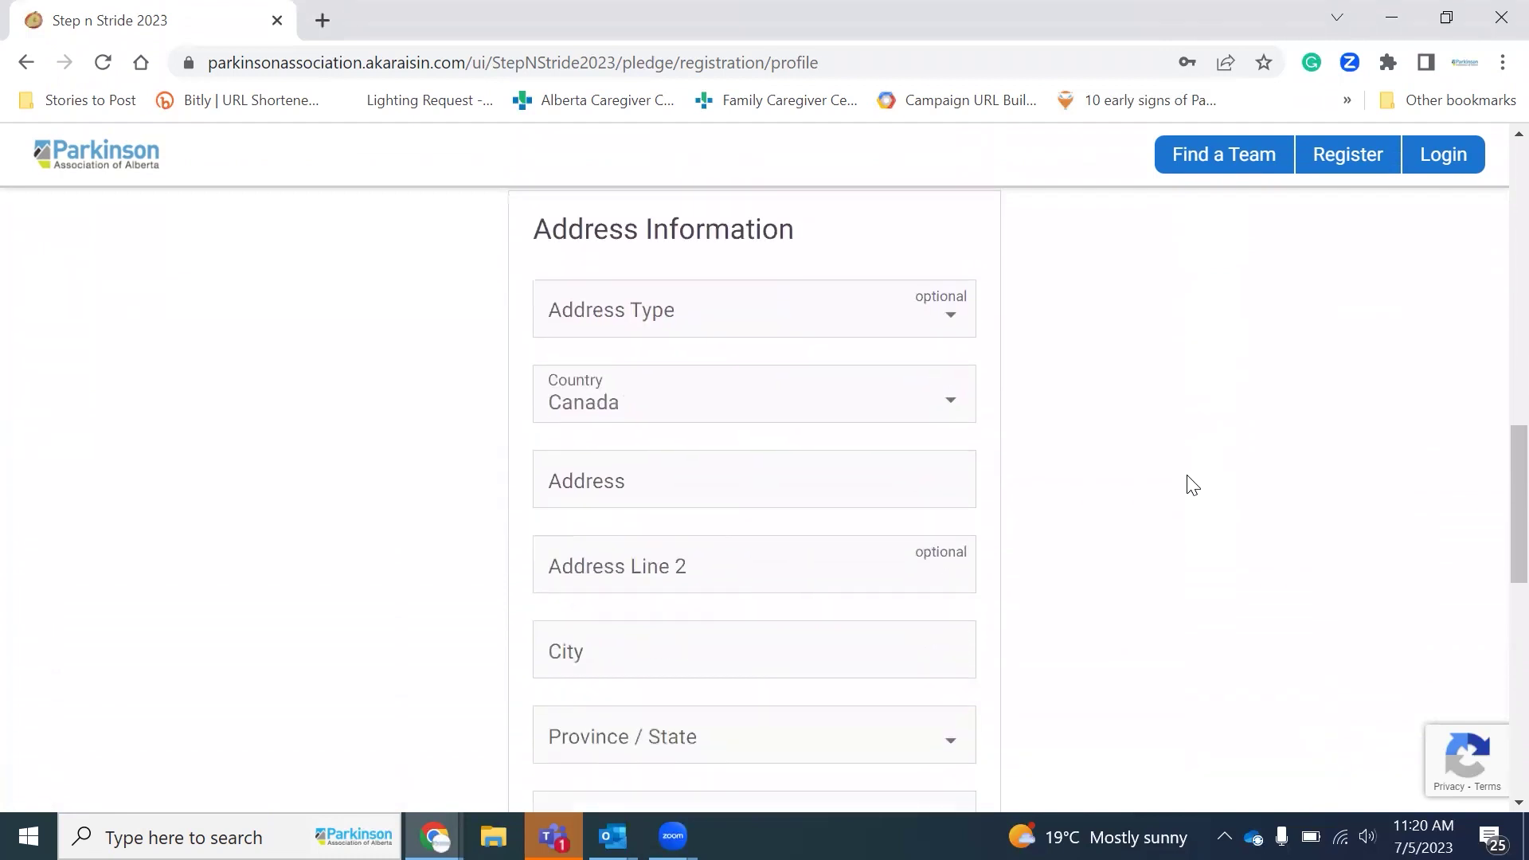
{"action": "scroll", "coordinate": [1192, 485], "scroll_direction": "down", "scroll_amount": 3}
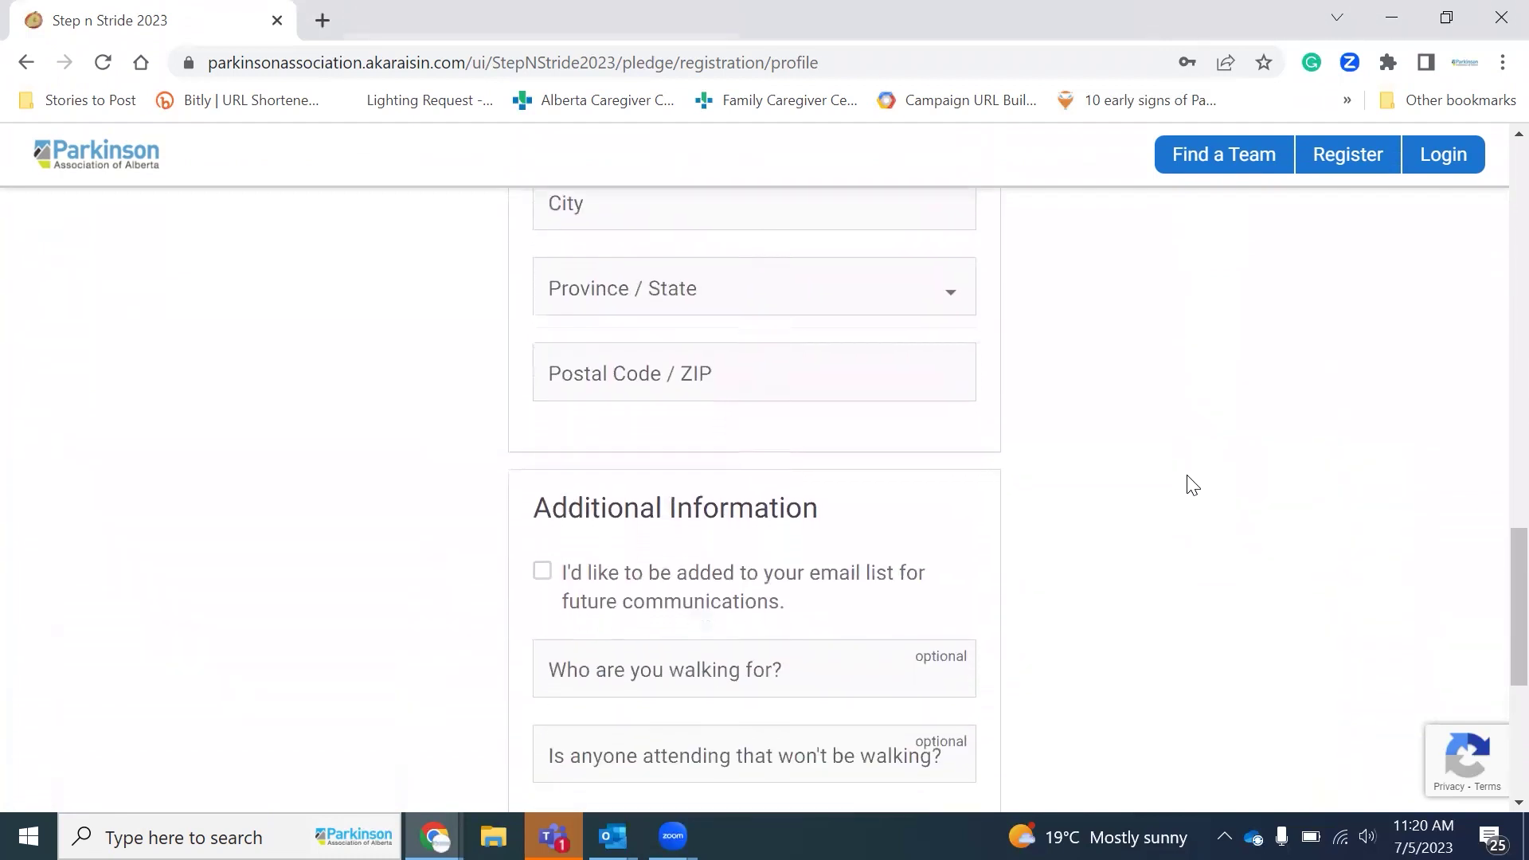
{"action": "scroll", "coordinate": [1192, 485], "scroll_direction": "down", "scroll_amount": 2}
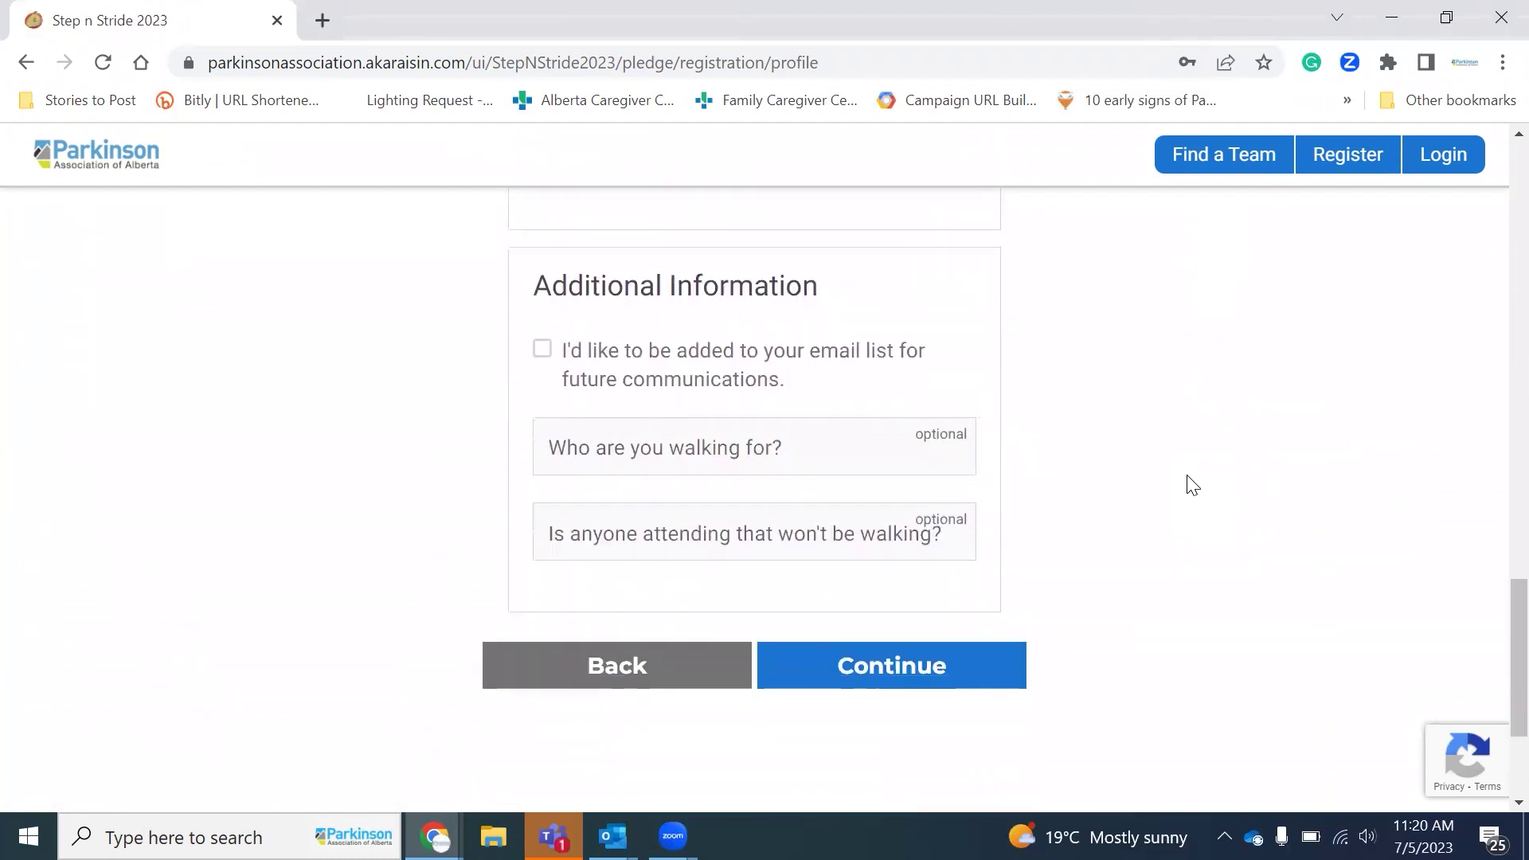
{"action": "left_click", "coordinate": [965, 653]}
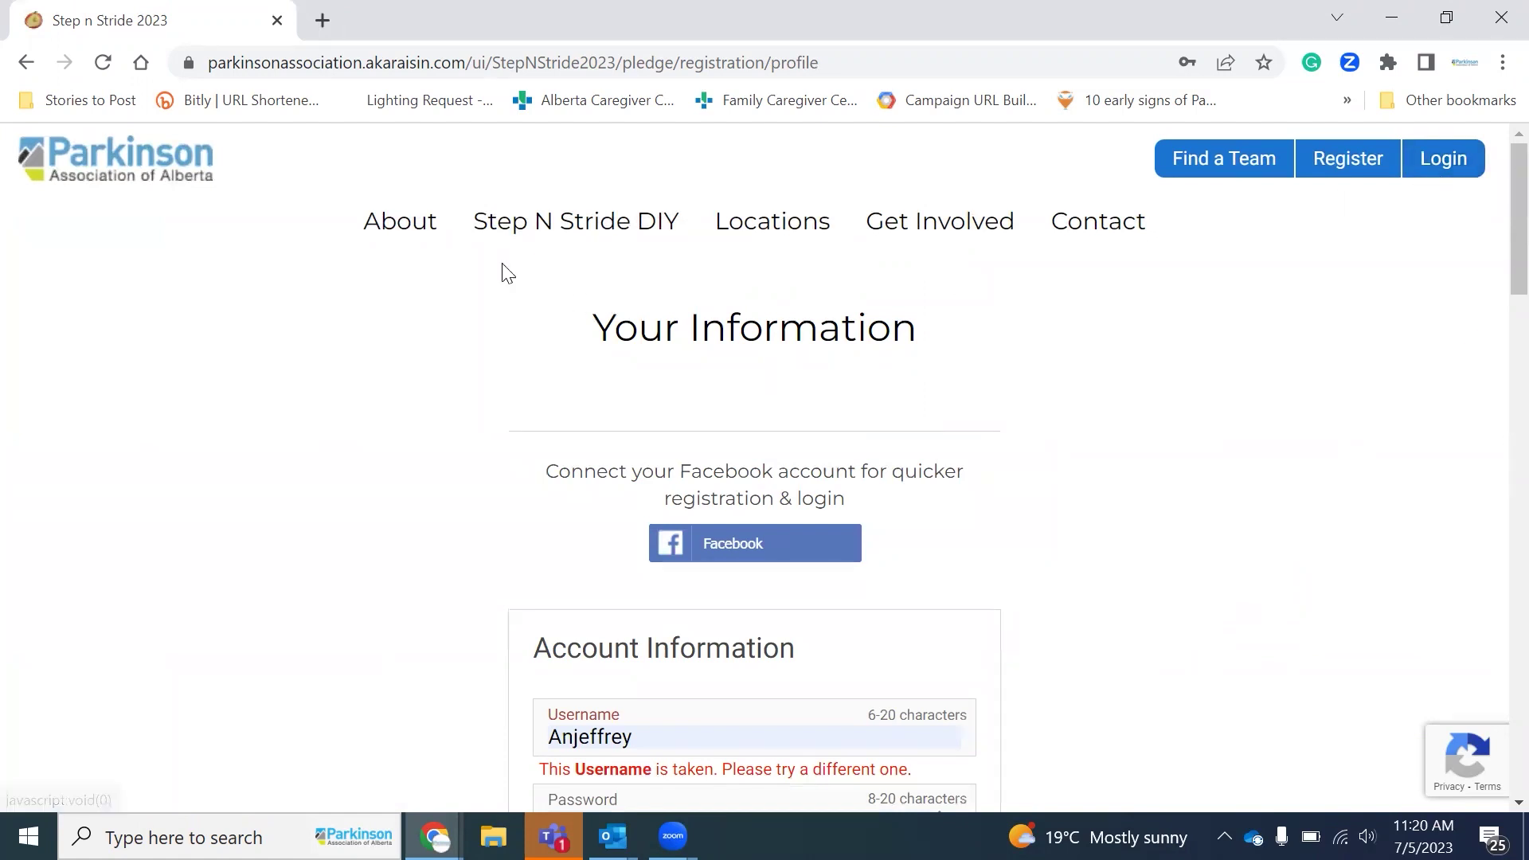
Step: Restart registration with Calgary as the location and go to Join a Team
{"action": "left_click", "coordinate": [1378, 161]}
{"action": "scroll", "coordinate": [751, 467], "scroll_direction": "down", "scroll_amount": 5}
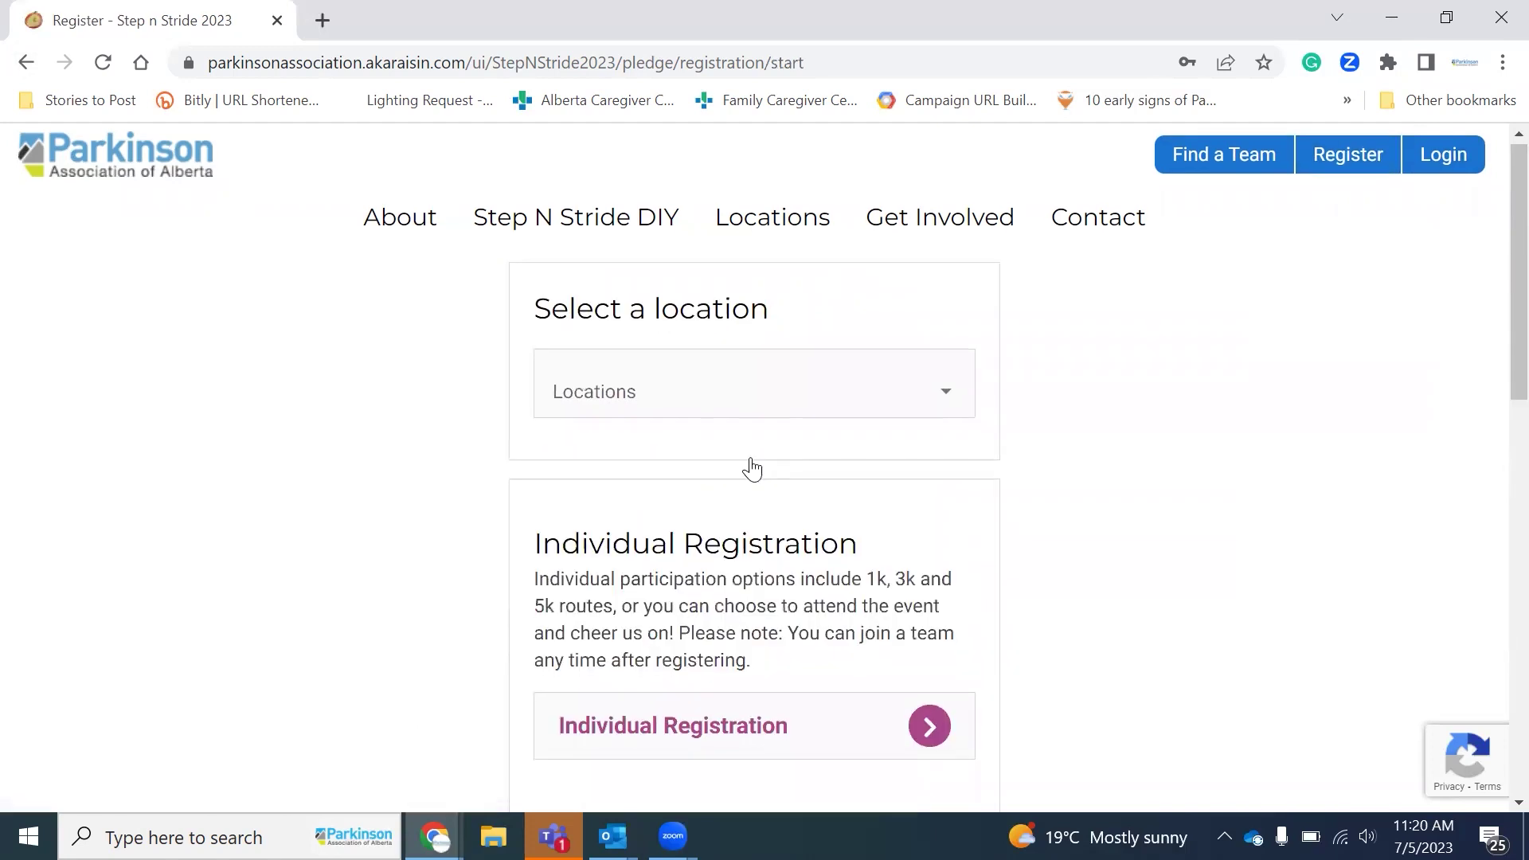
{"action": "left_click", "coordinate": [751, 468]}
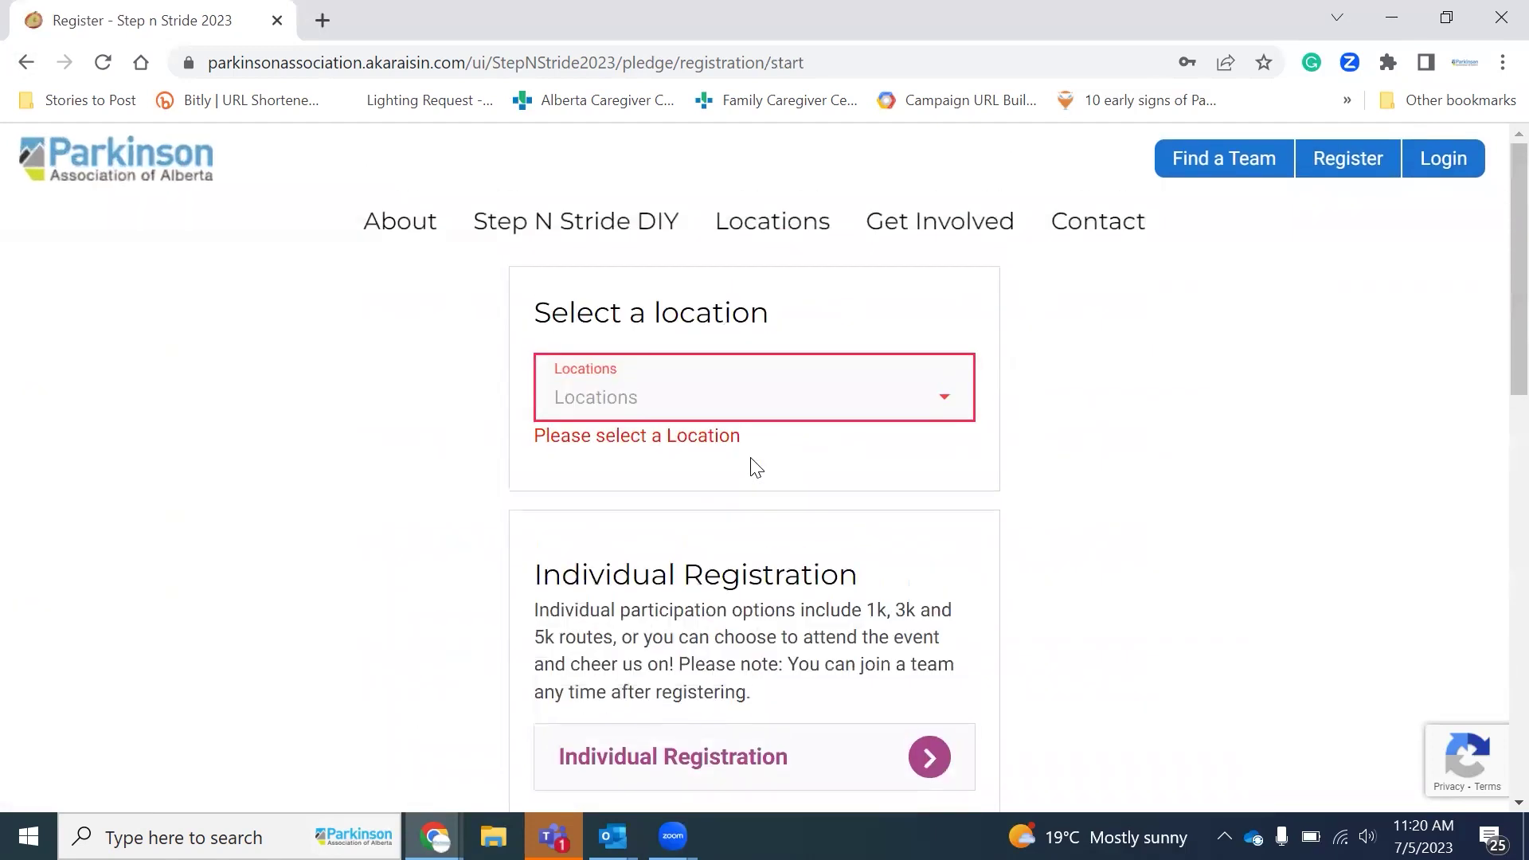
{"action": "left_click", "coordinate": [717, 405]}
{"action": "left_click", "coordinate": [626, 462]}
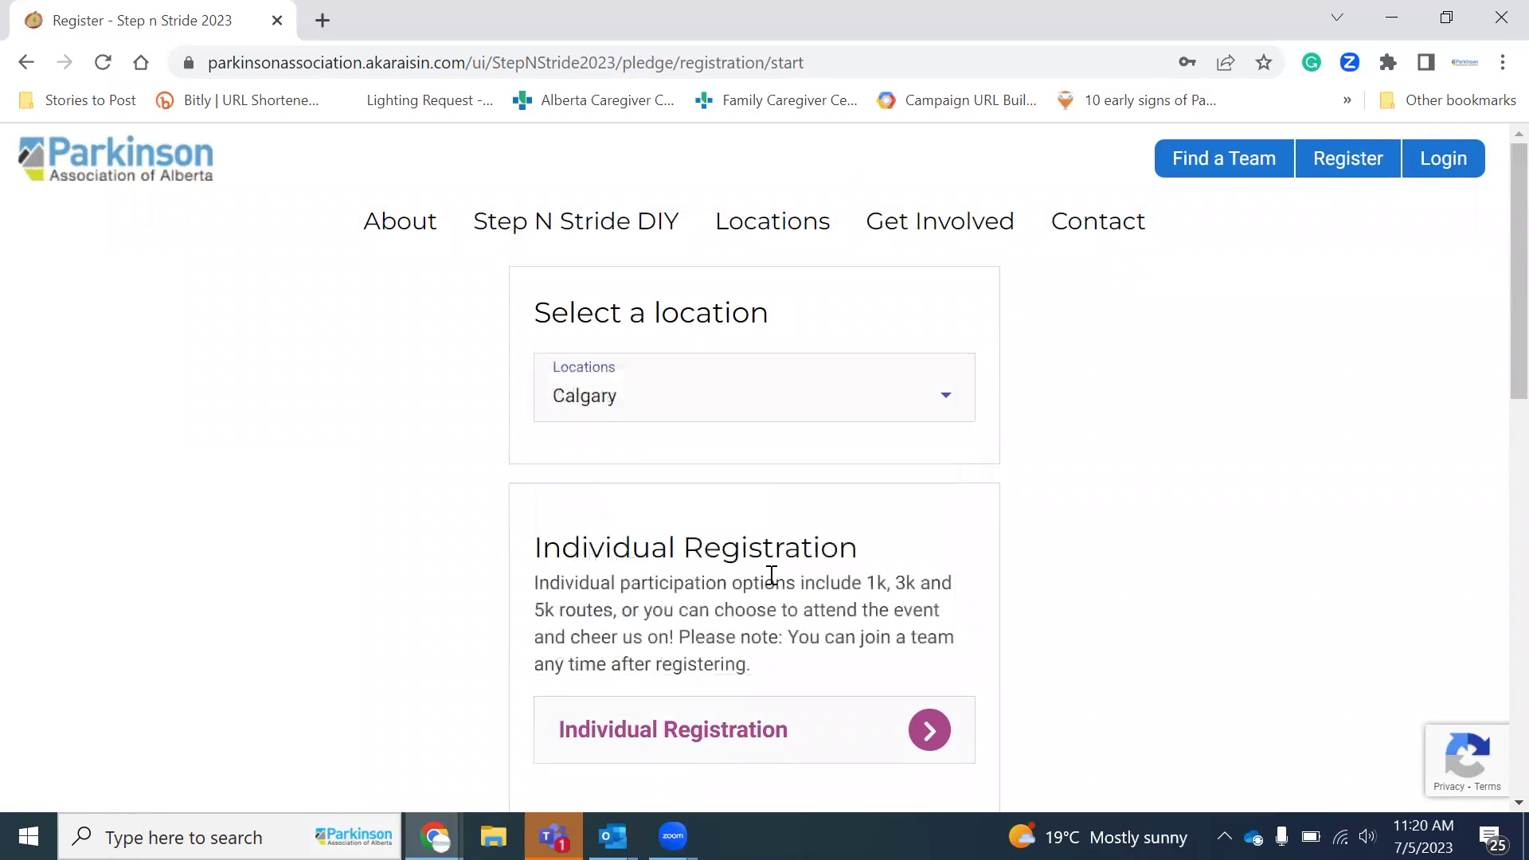
{"action": "scroll", "coordinate": [771, 577], "scroll_direction": "down", "scroll_amount": 4}
{"action": "left_click", "coordinate": [743, 622]}
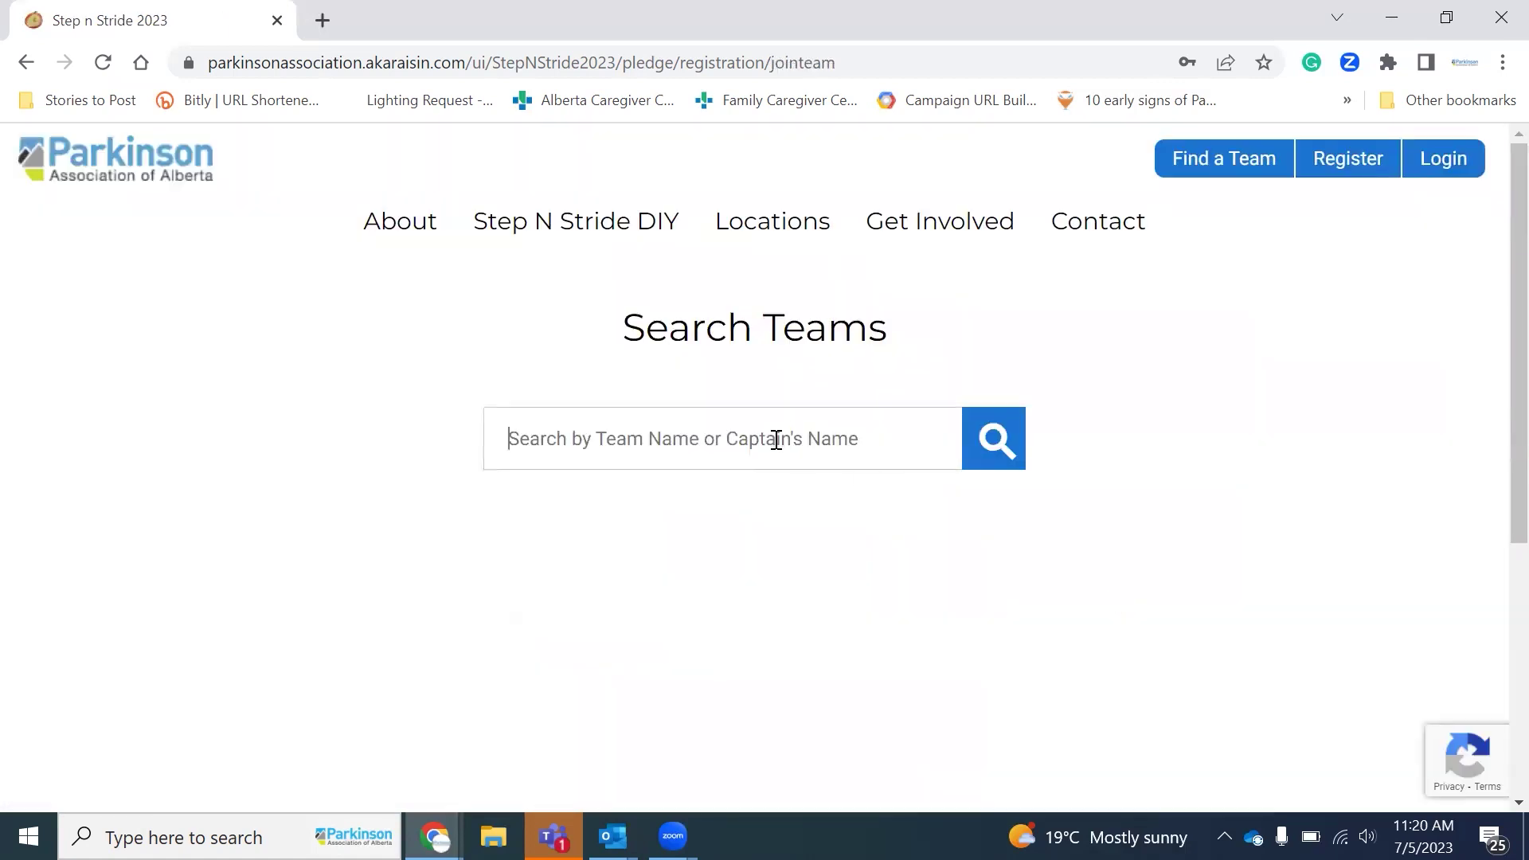
Step: Search teams for 'abba' to find the ABBA team, then bring up the sign-in form
{"action": "left_click", "coordinate": [776, 440]}
{"action": "type", "text": "abba"}
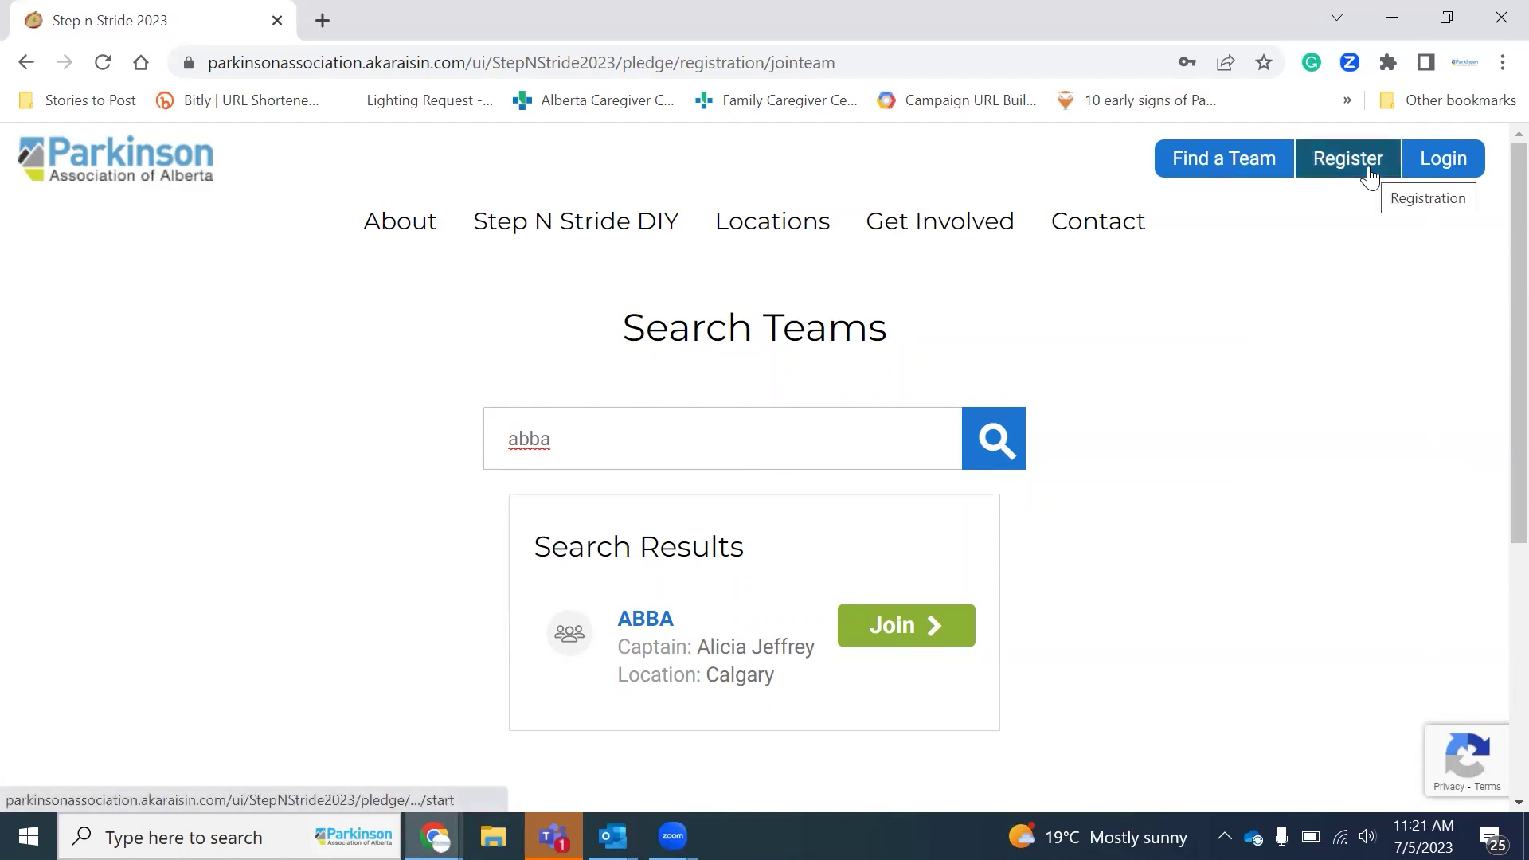
{"action": "scroll", "coordinate": [1209, 615], "scroll_direction": "down", "scroll_amount": 3}
{"action": "scroll", "coordinate": [1242, 542], "scroll_direction": "up", "scroll_amount": 3}
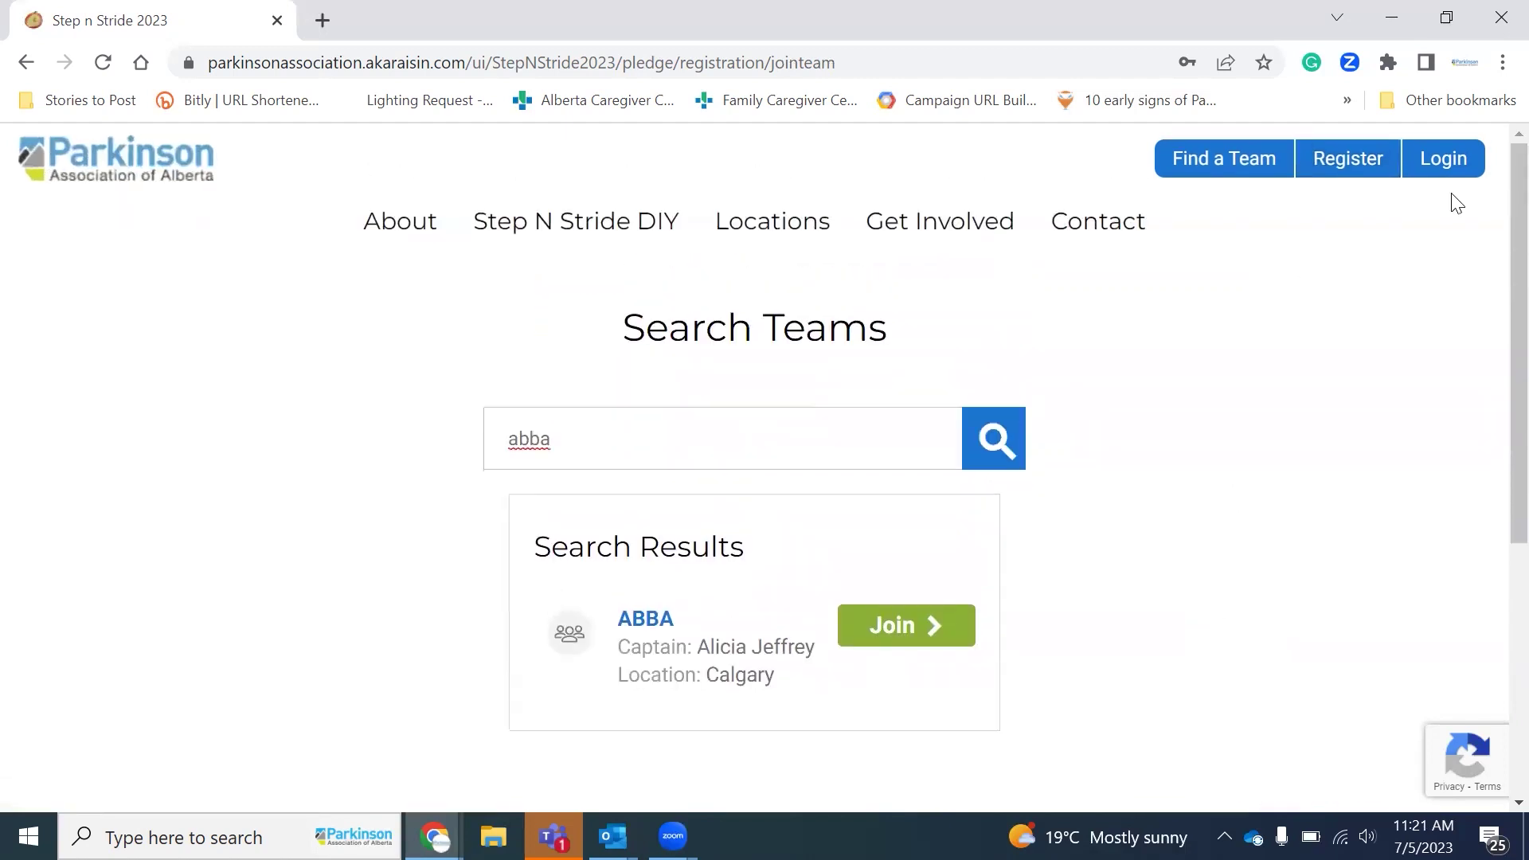
{"action": "left_click", "coordinate": [1464, 160]}
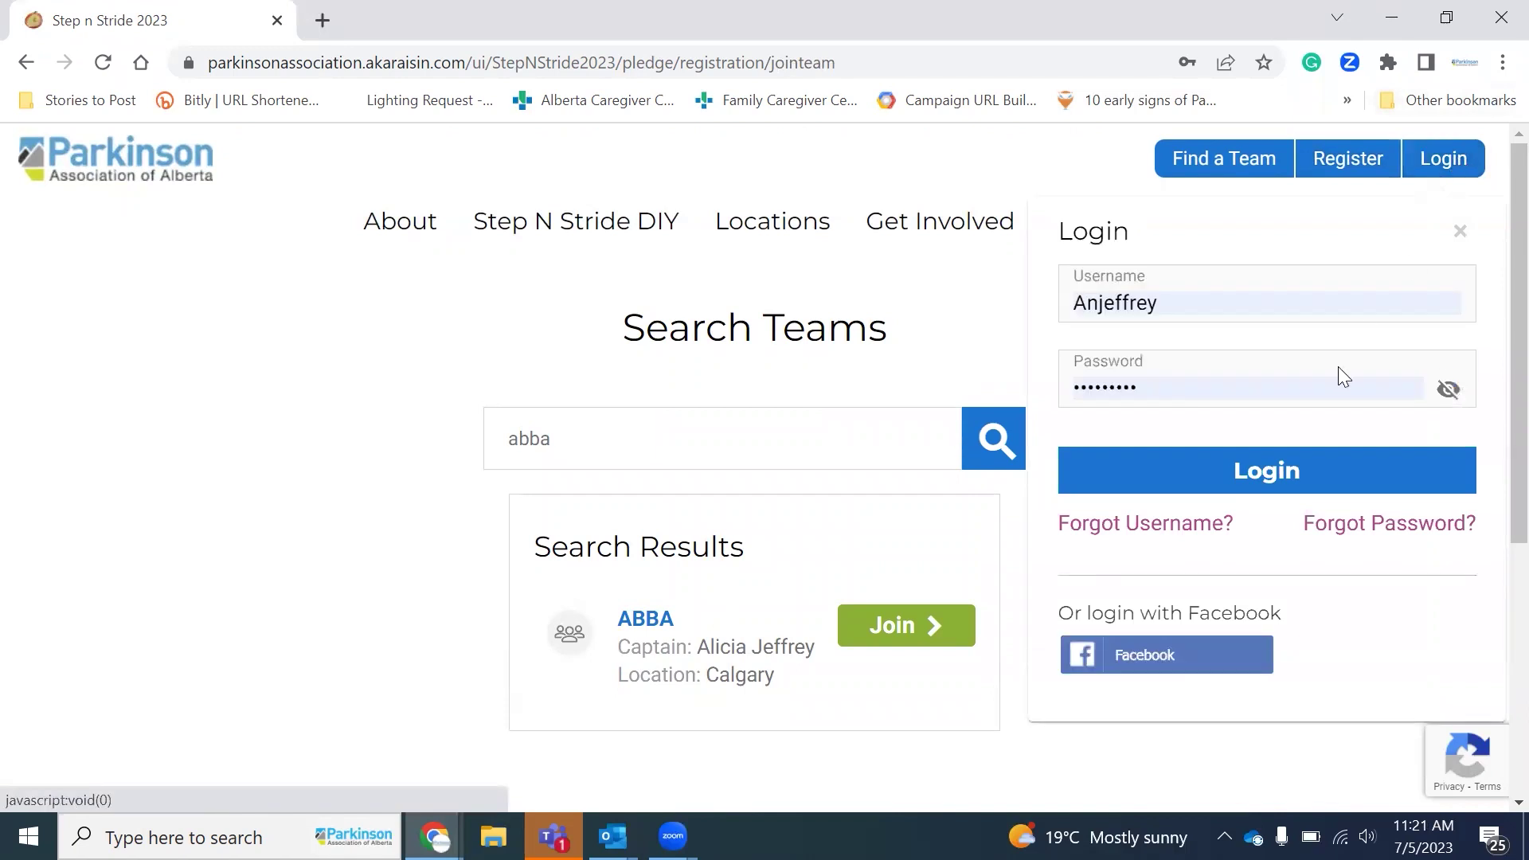
{"action": "left_click", "coordinate": [1266, 472]}
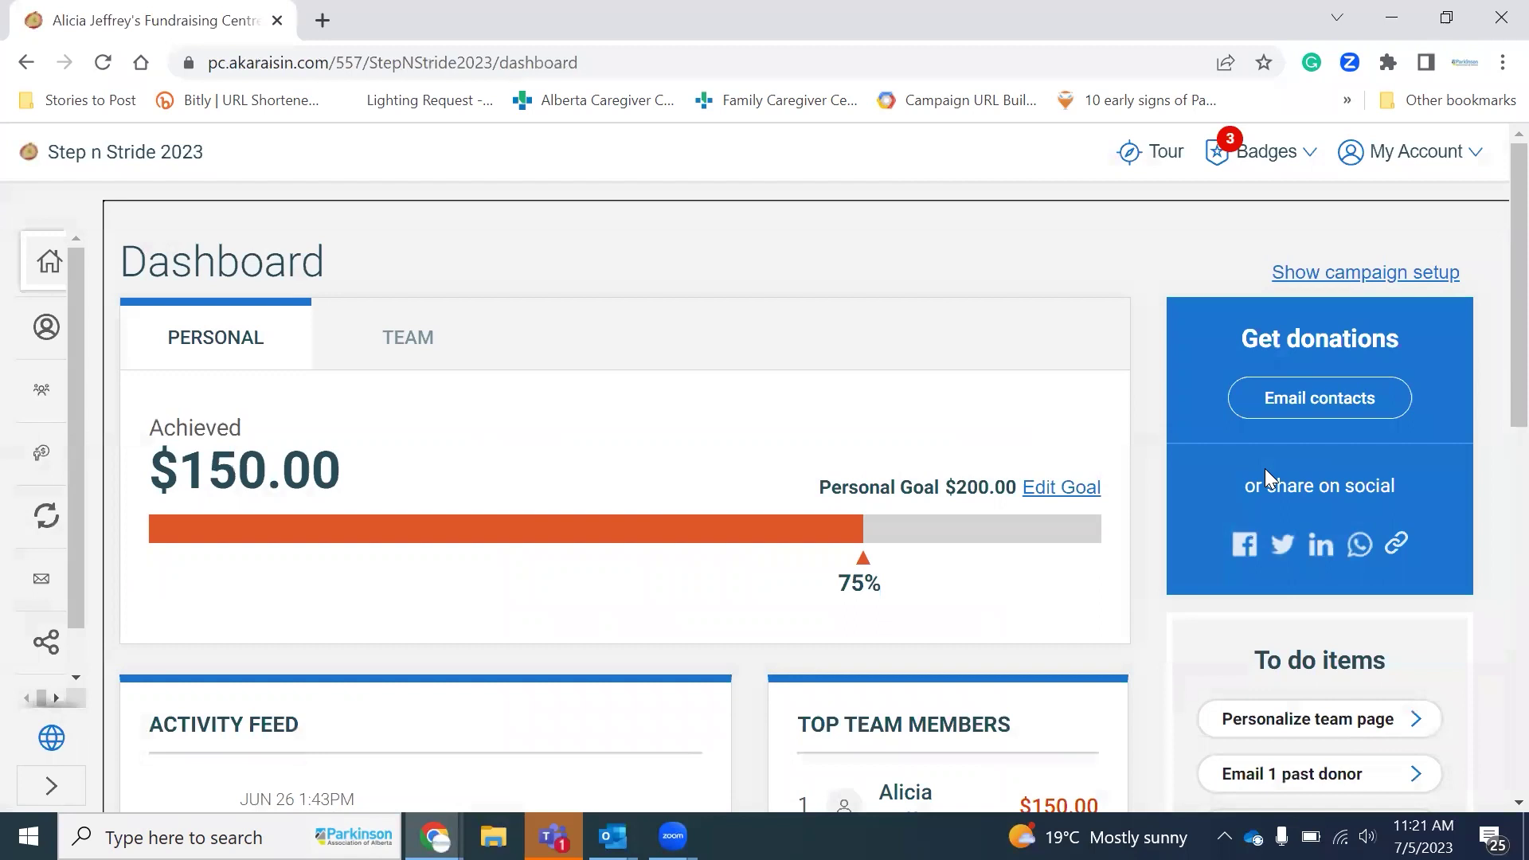
{"action": "scroll", "coordinate": [743, 446], "scroll_direction": "down", "scroll_amount": 1}
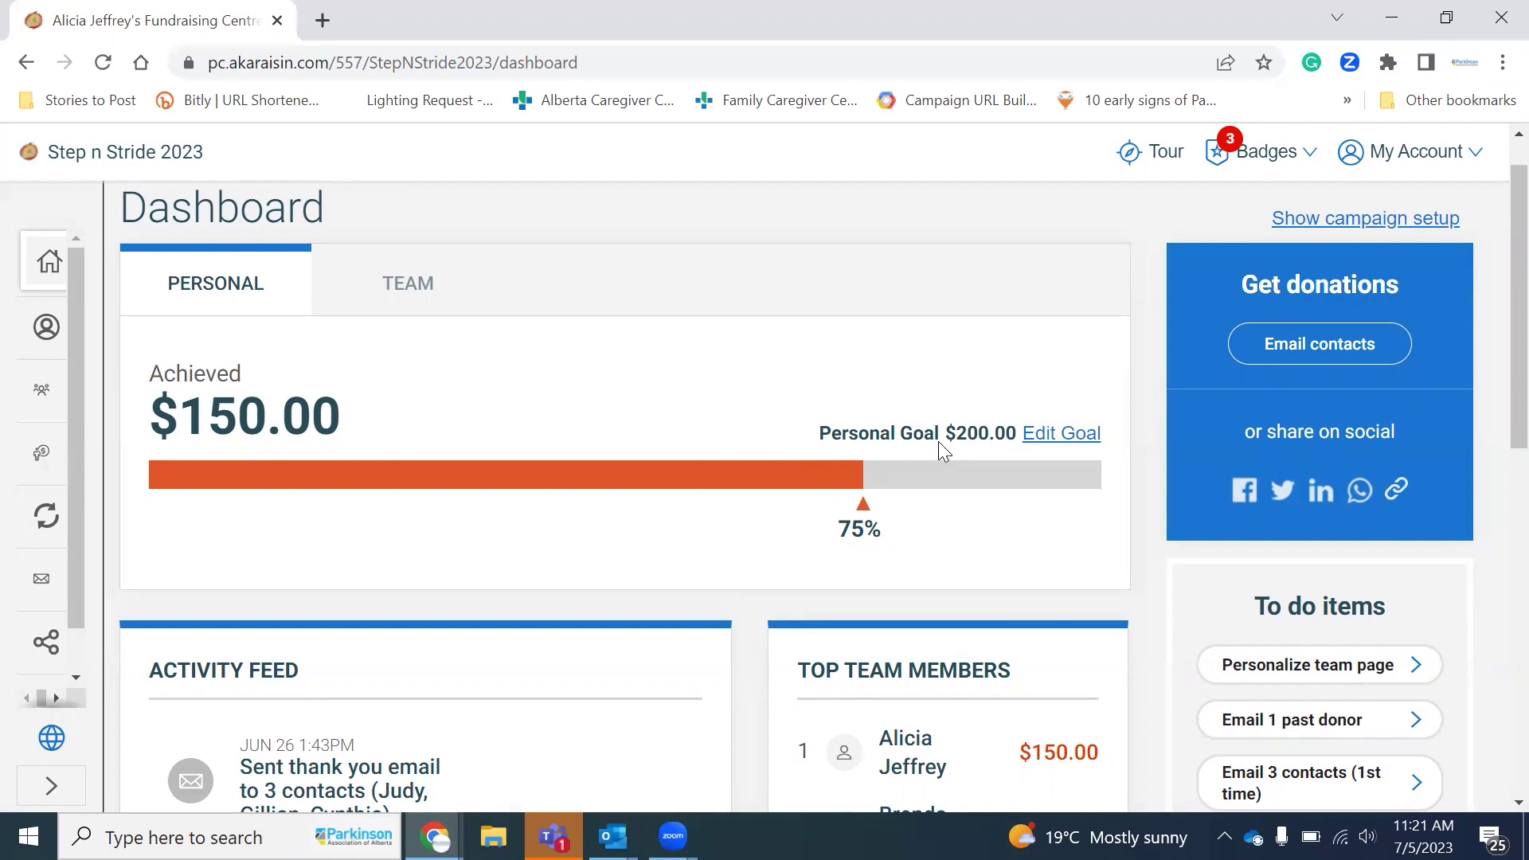
{"action": "left_click", "coordinate": [418, 309]}
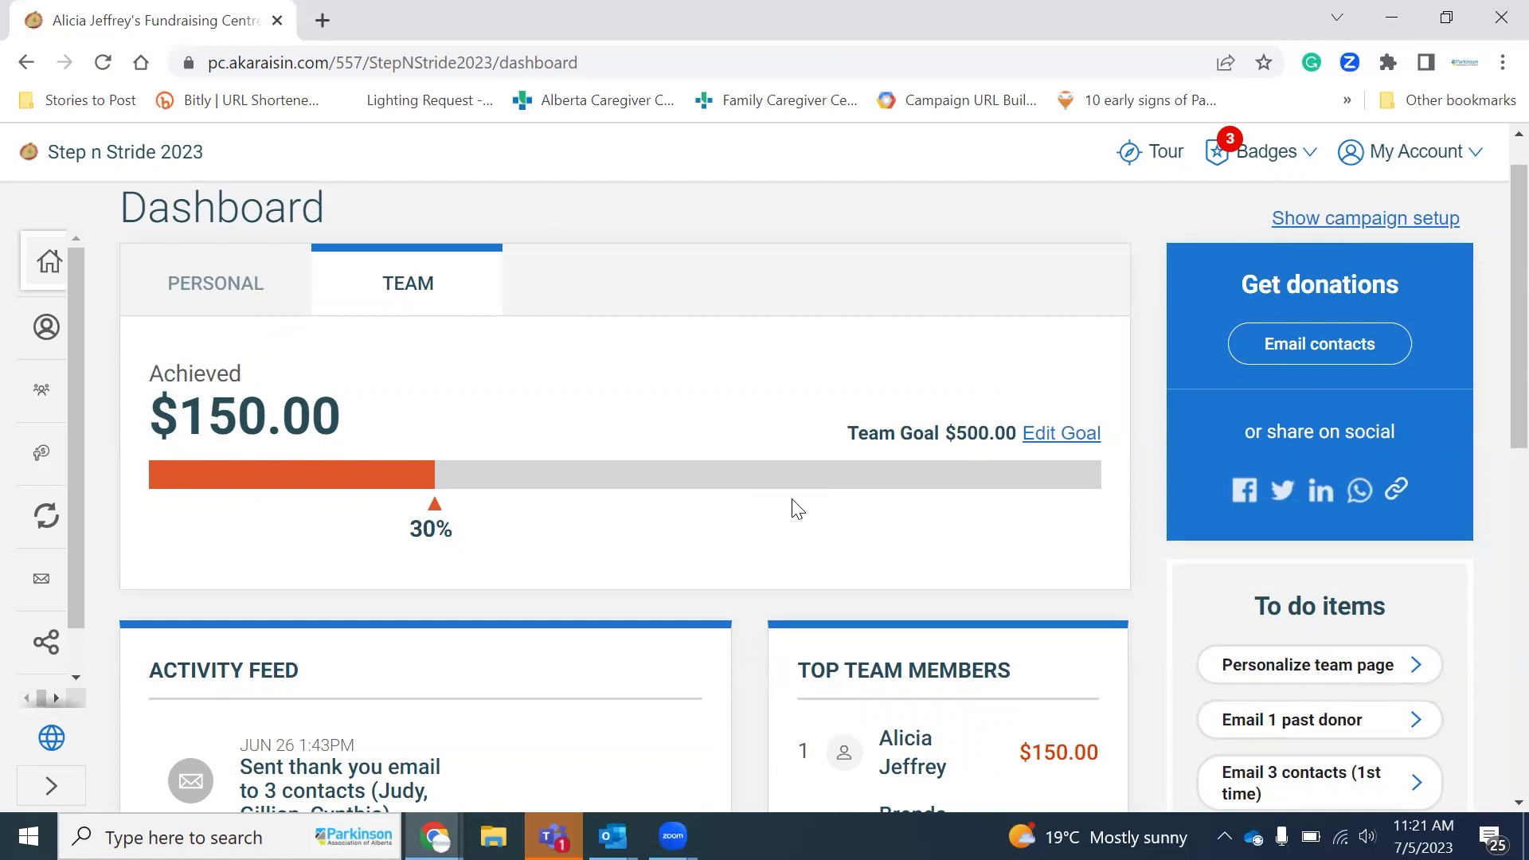
Step: Review the team Activity Feed and Top Team Members, then view progress: $150.00 of $500.00 (30%)
{"action": "scroll", "coordinate": [796, 509], "scroll_direction": "down", "scroll_amount": 3}
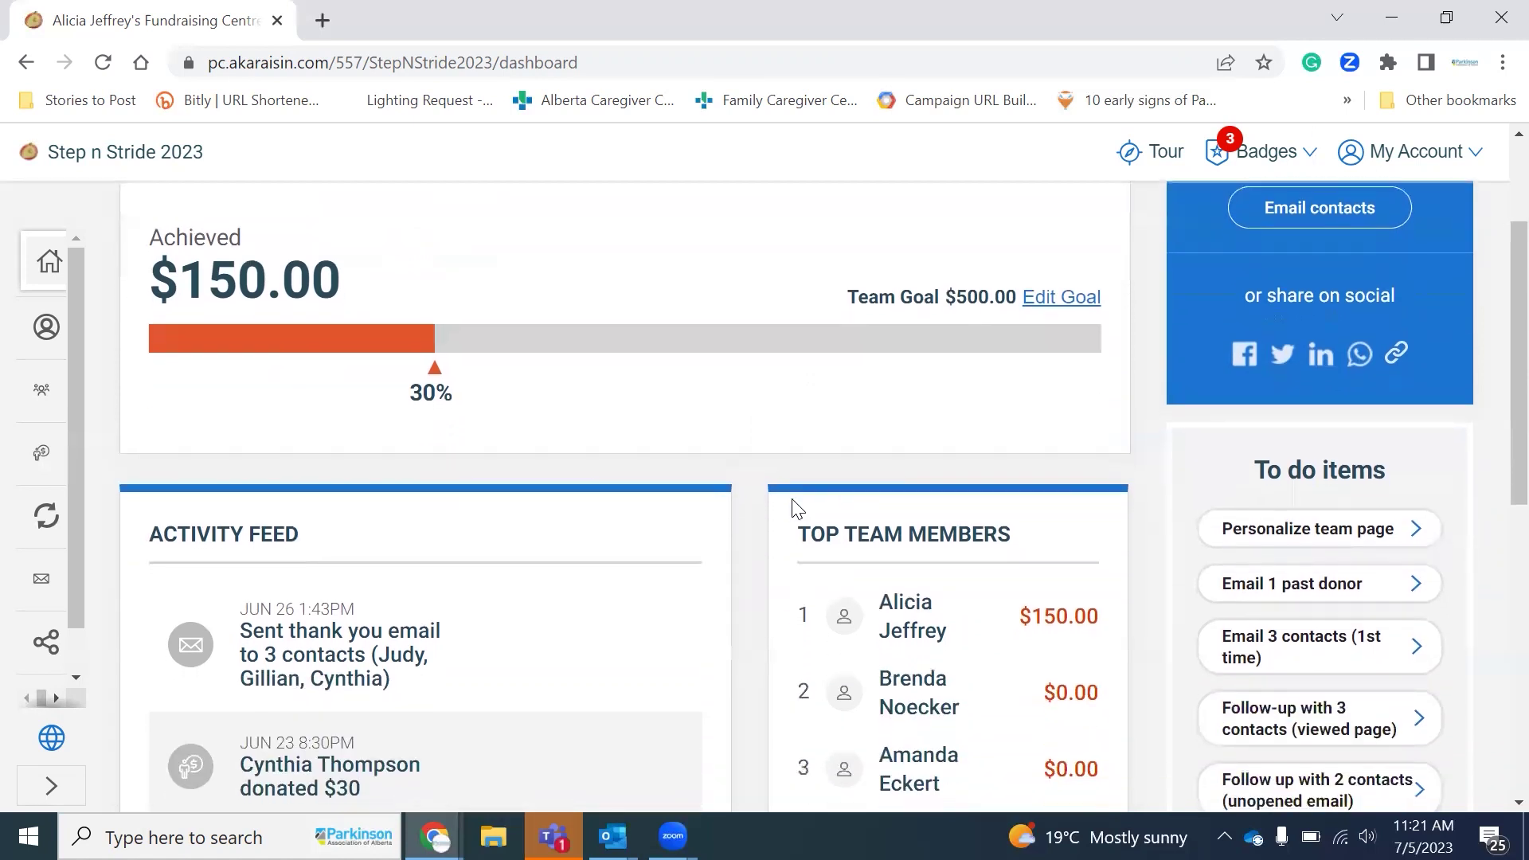
{"action": "scroll", "coordinate": [655, 558], "scroll_direction": "down", "scroll_amount": 1}
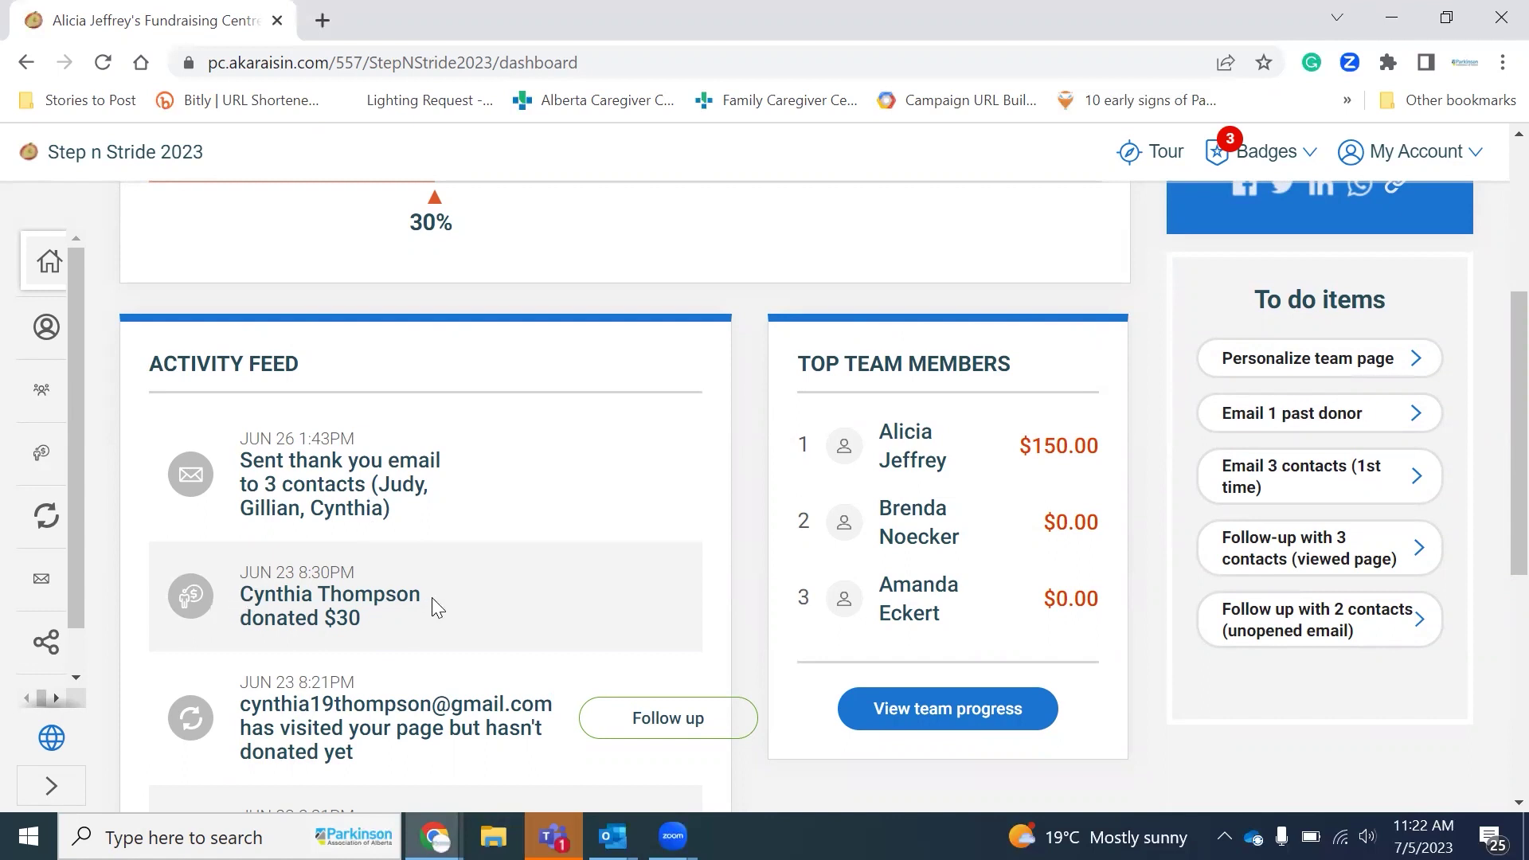
{"action": "scroll", "coordinate": [432, 599], "scroll_direction": "down", "scroll_amount": 2}
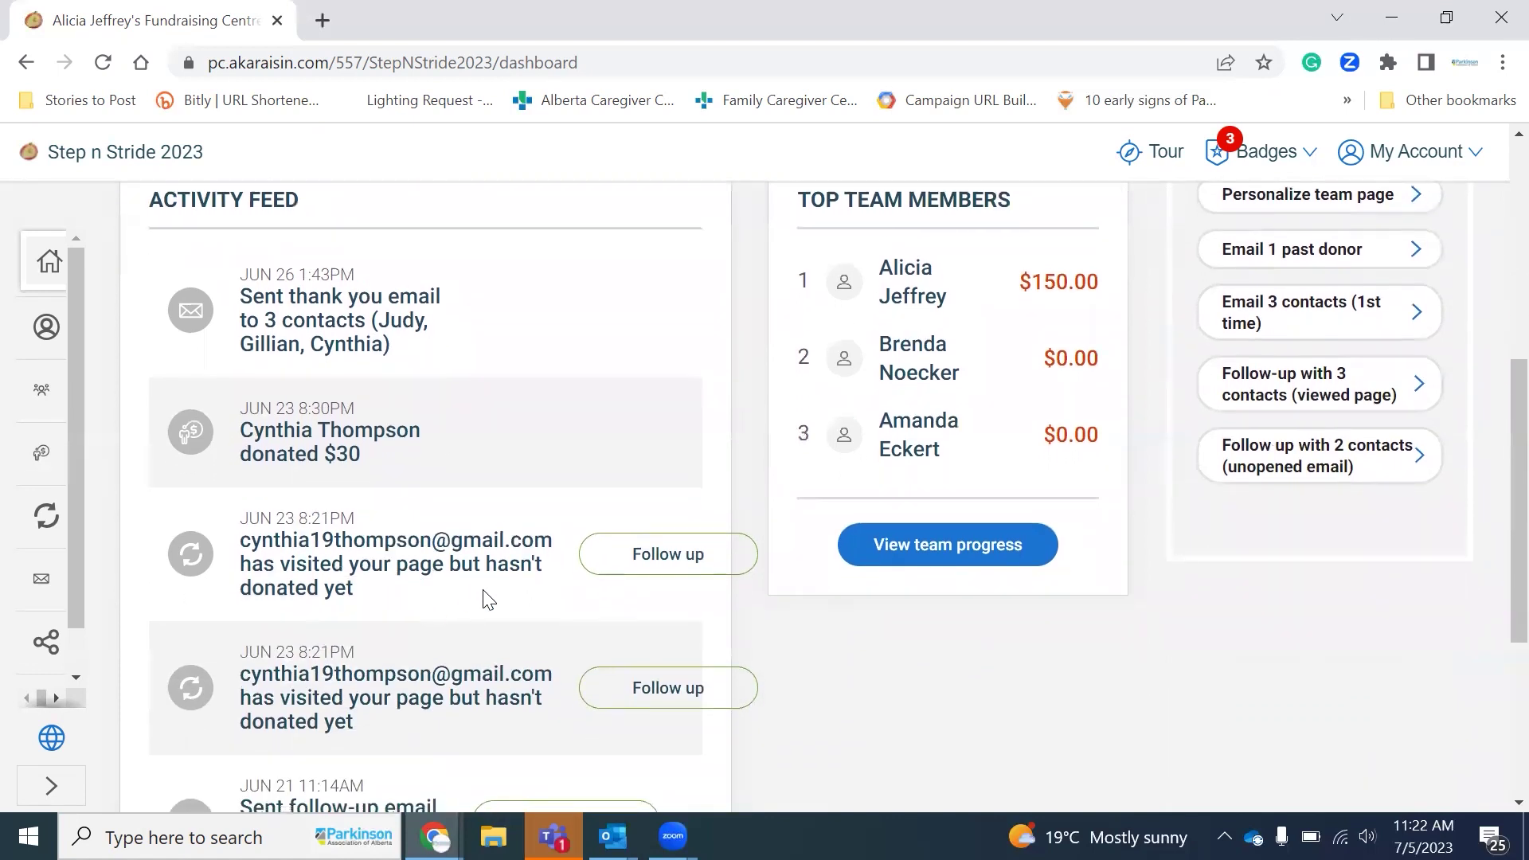
{"action": "scroll", "coordinate": [659, 562], "scroll_direction": "down", "scroll_amount": 1}
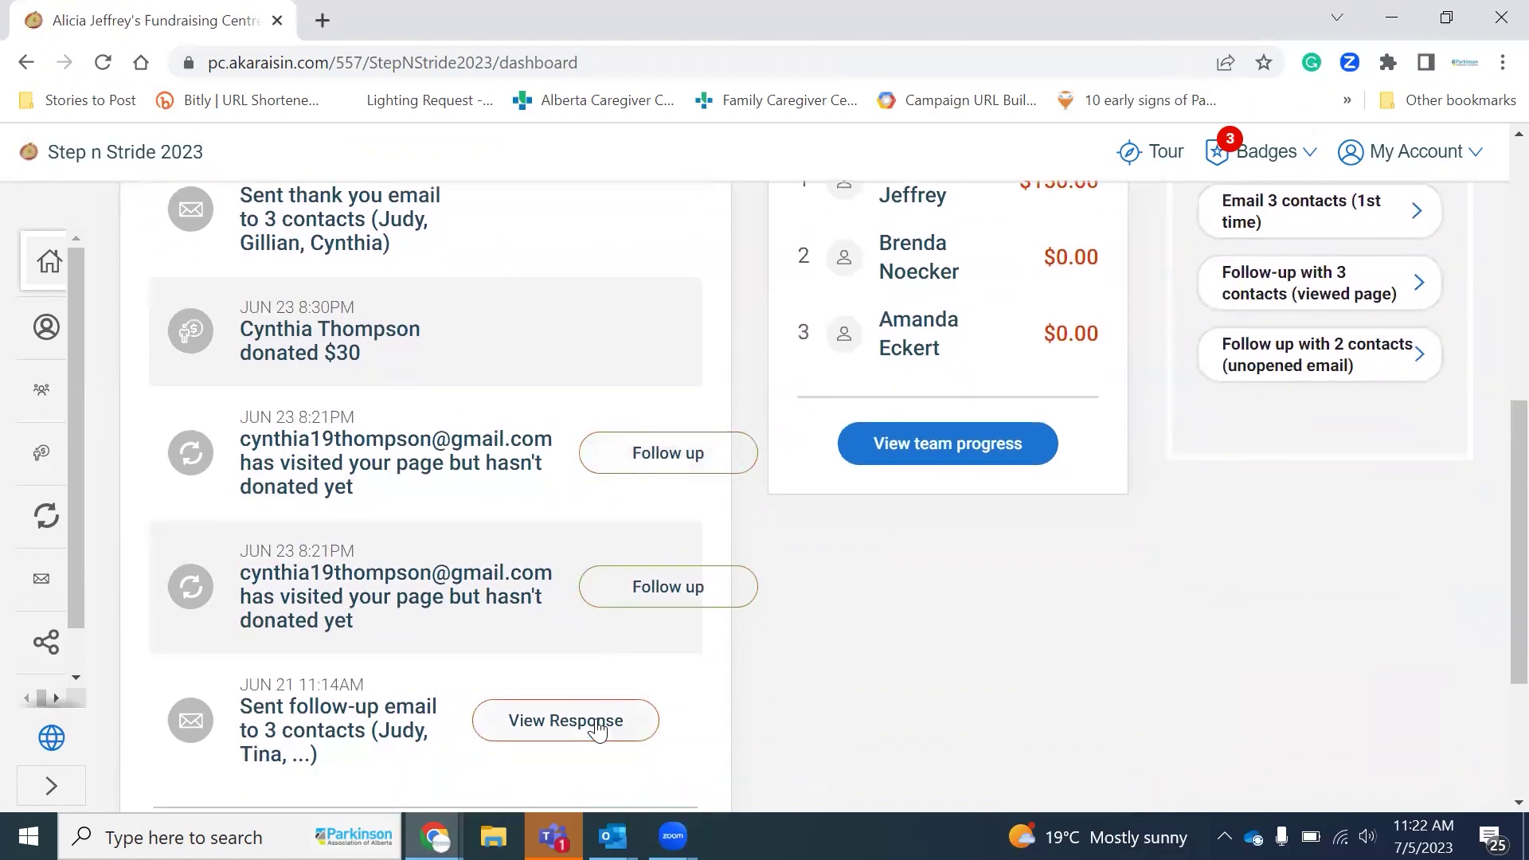
{"action": "scroll", "coordinate": [598, 729], "scroll_direction": "up", "scroll_amount": 5}
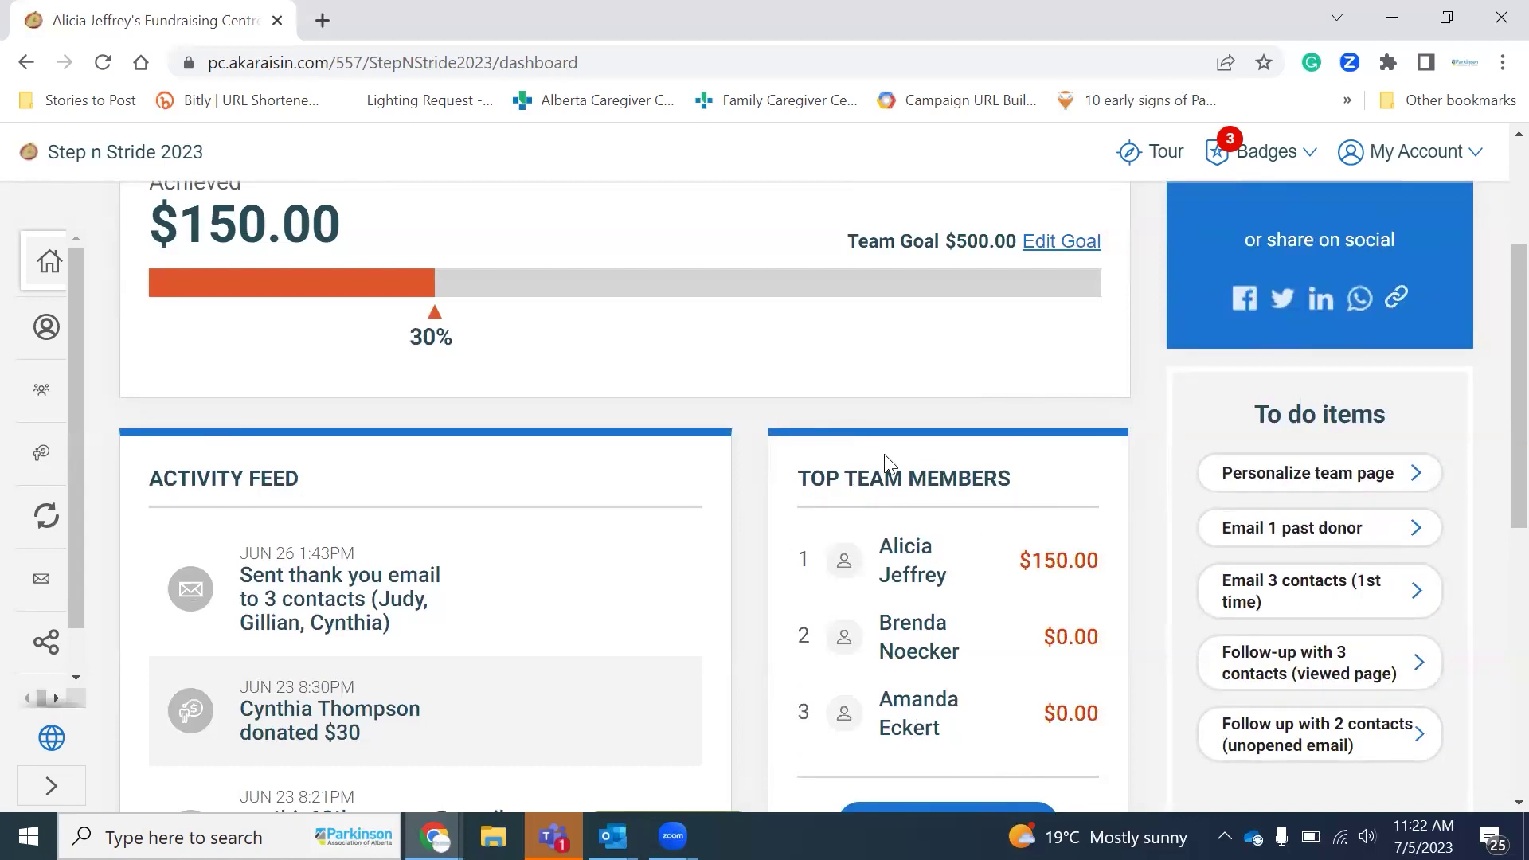
{"action": "scroll", "coordinate": [962, 687], "scroll_direction": "down", "scroll_amount": 2}
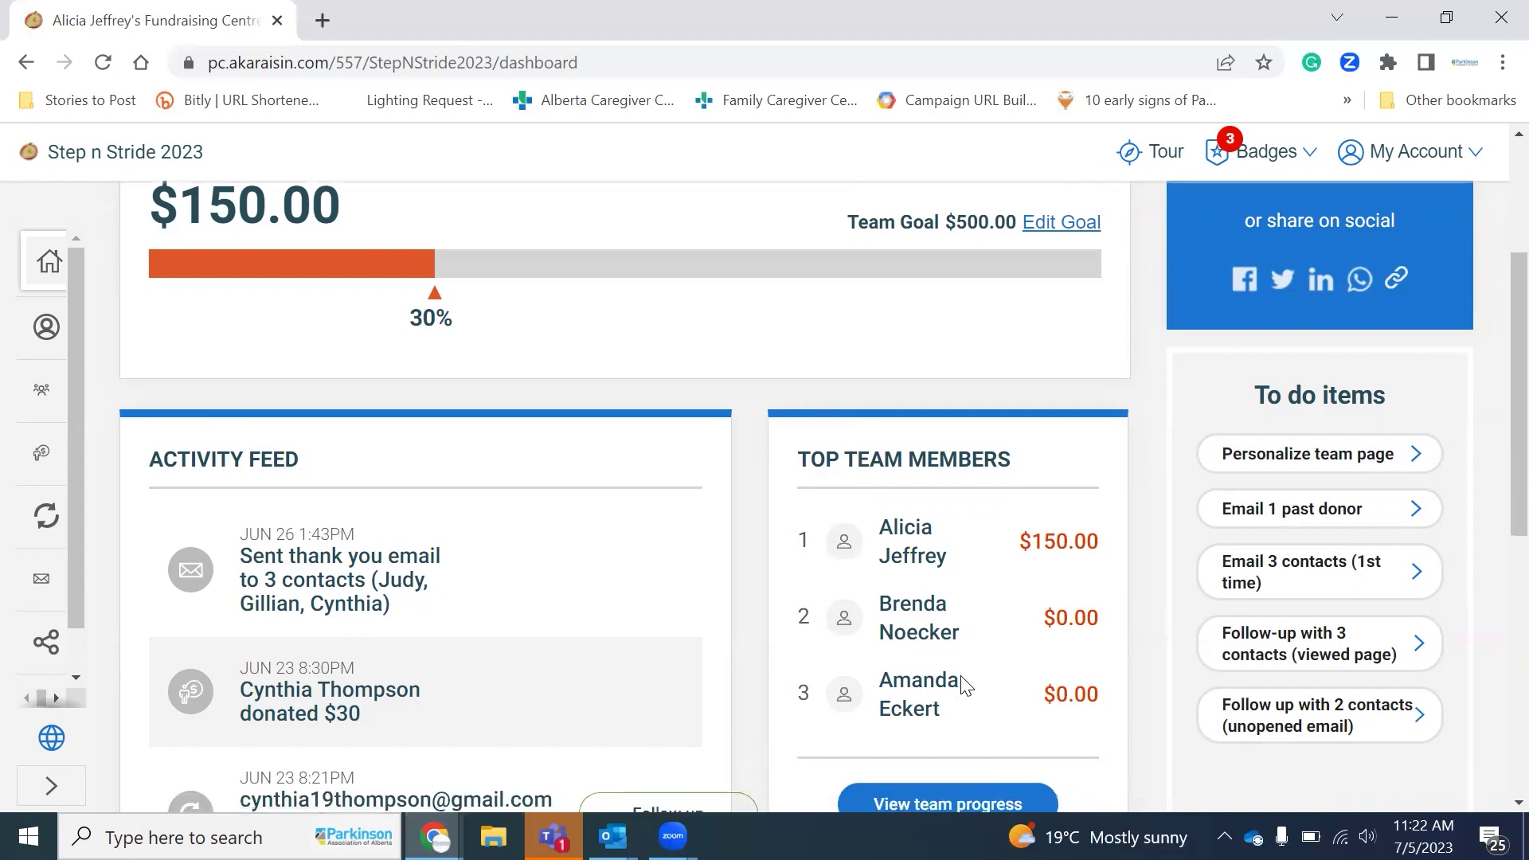
{"action": "left_click", "coordinate": [962, 686]}
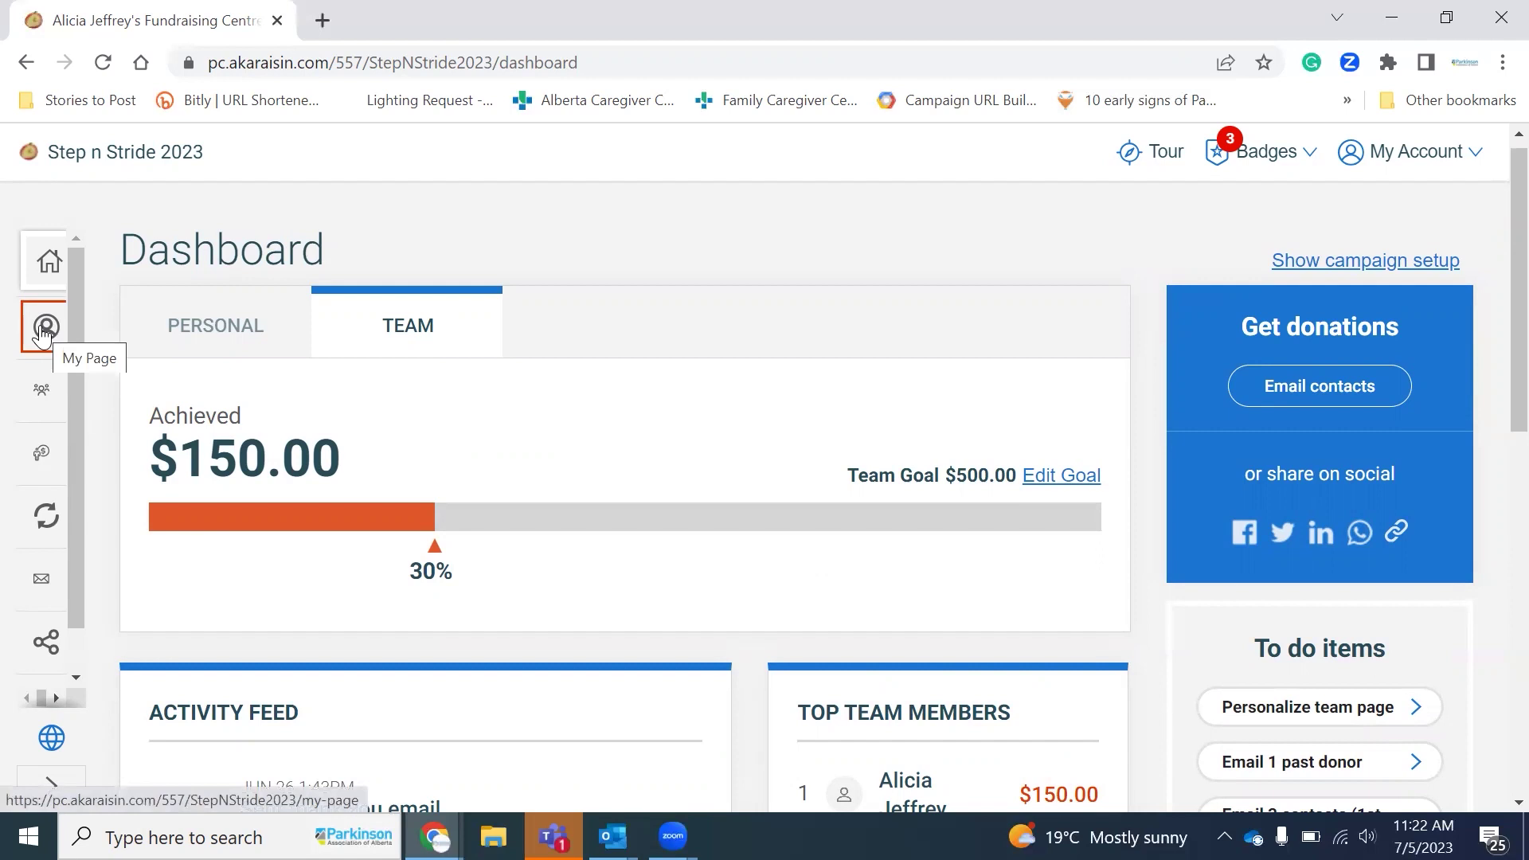
{"action": "left_click", "coordinate": [44, 331]}
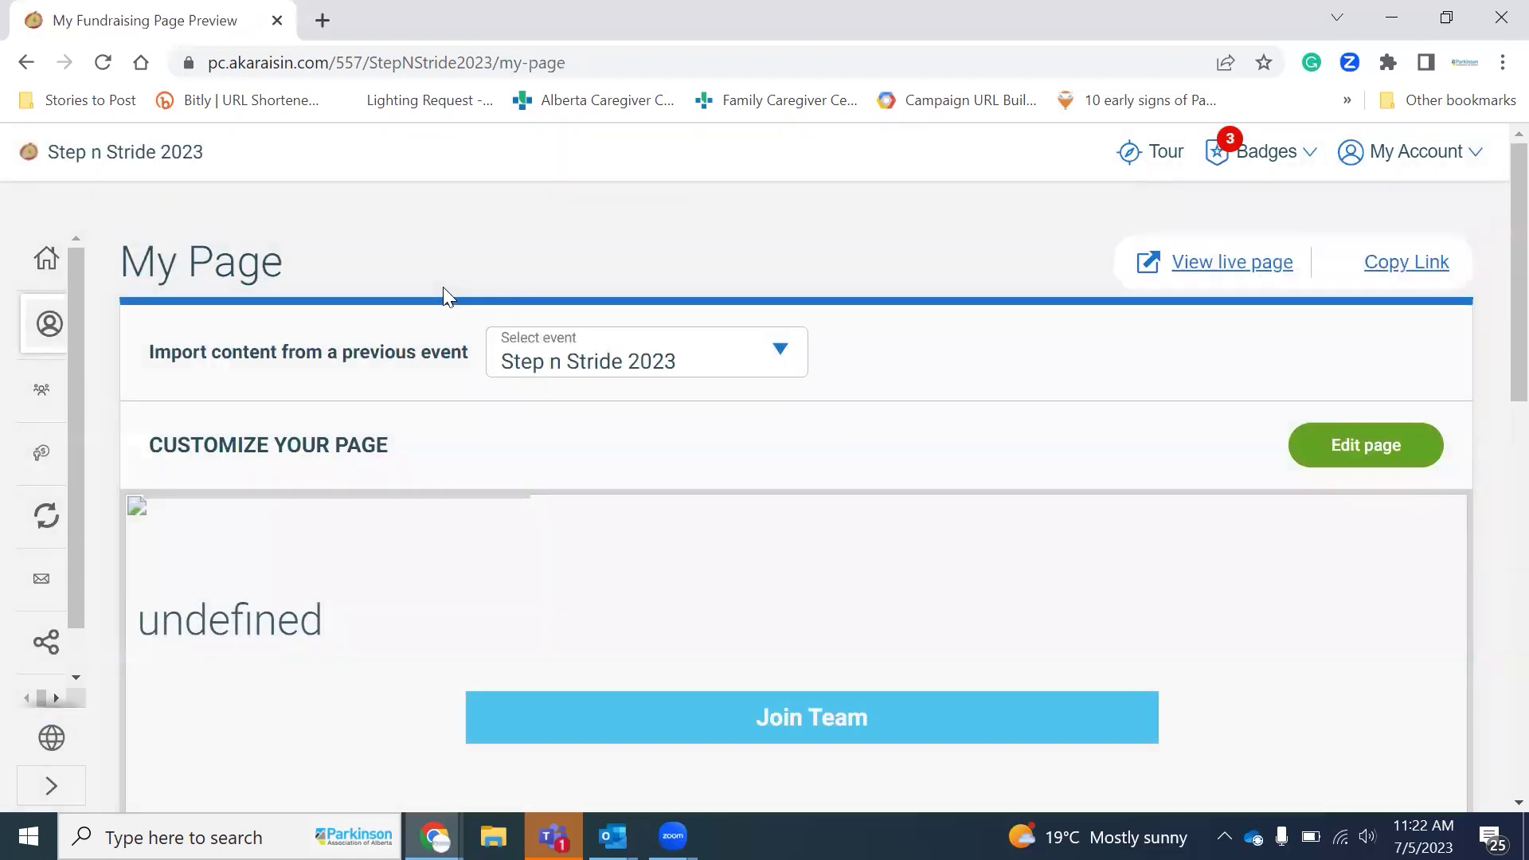
Step: Scroll through the My Page preview with its Calgary event banner and enter page editing
{"action": "scroll", "coordinate": [956, 394], "scroll_direction": "down", "scroll_amount": 1}
{"action": "scroll", "coordinate": [956, 394], "scroll_direction": "down", "scroll_amount": 1}
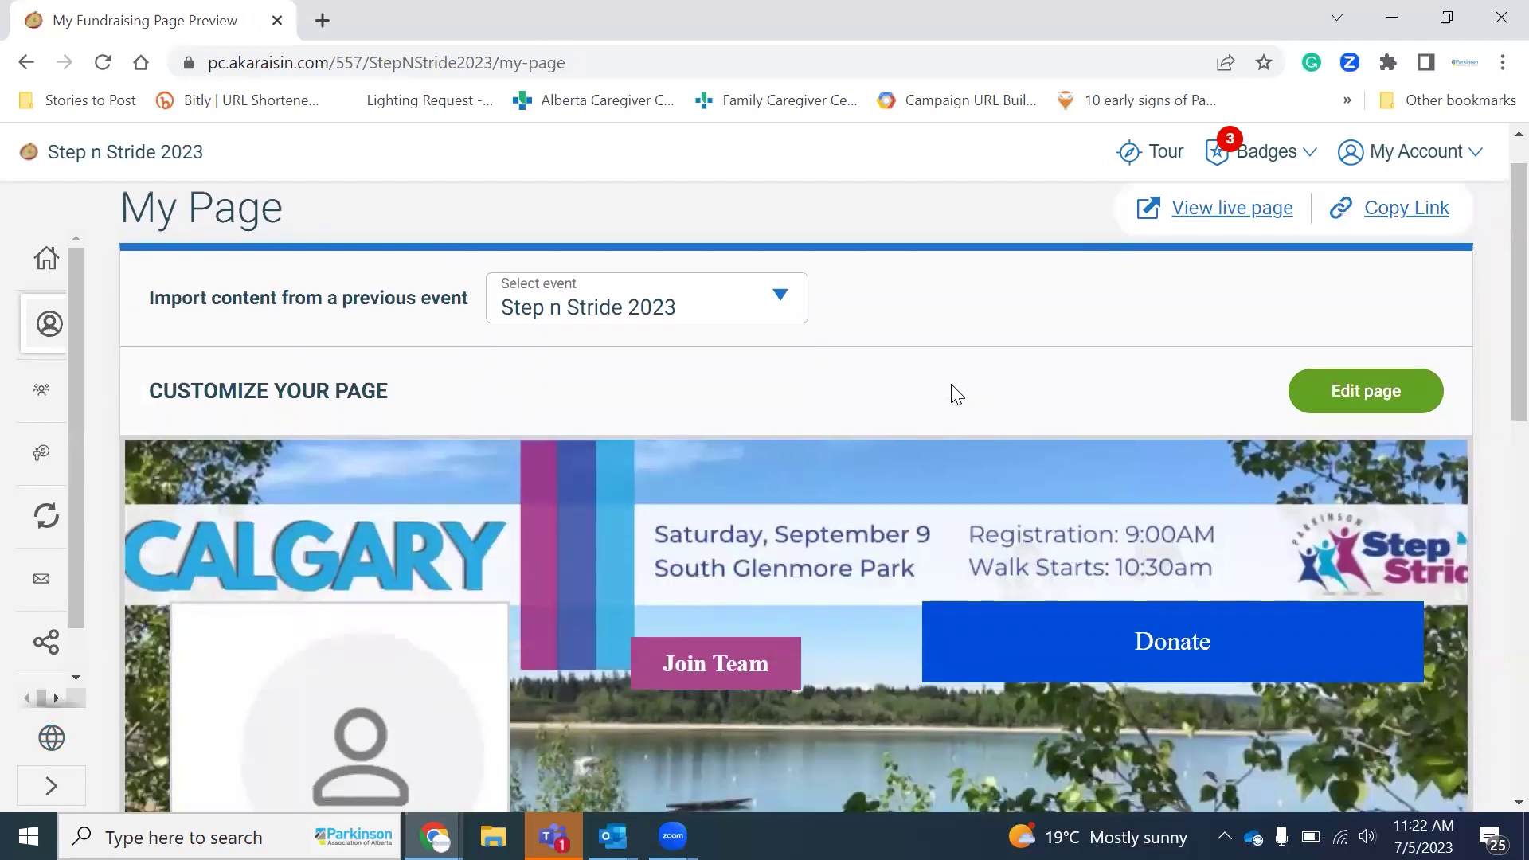
{"action": "scroll", "coordinate": [957, 394], "scroll_direction": "down", "scroll_amount": 3}
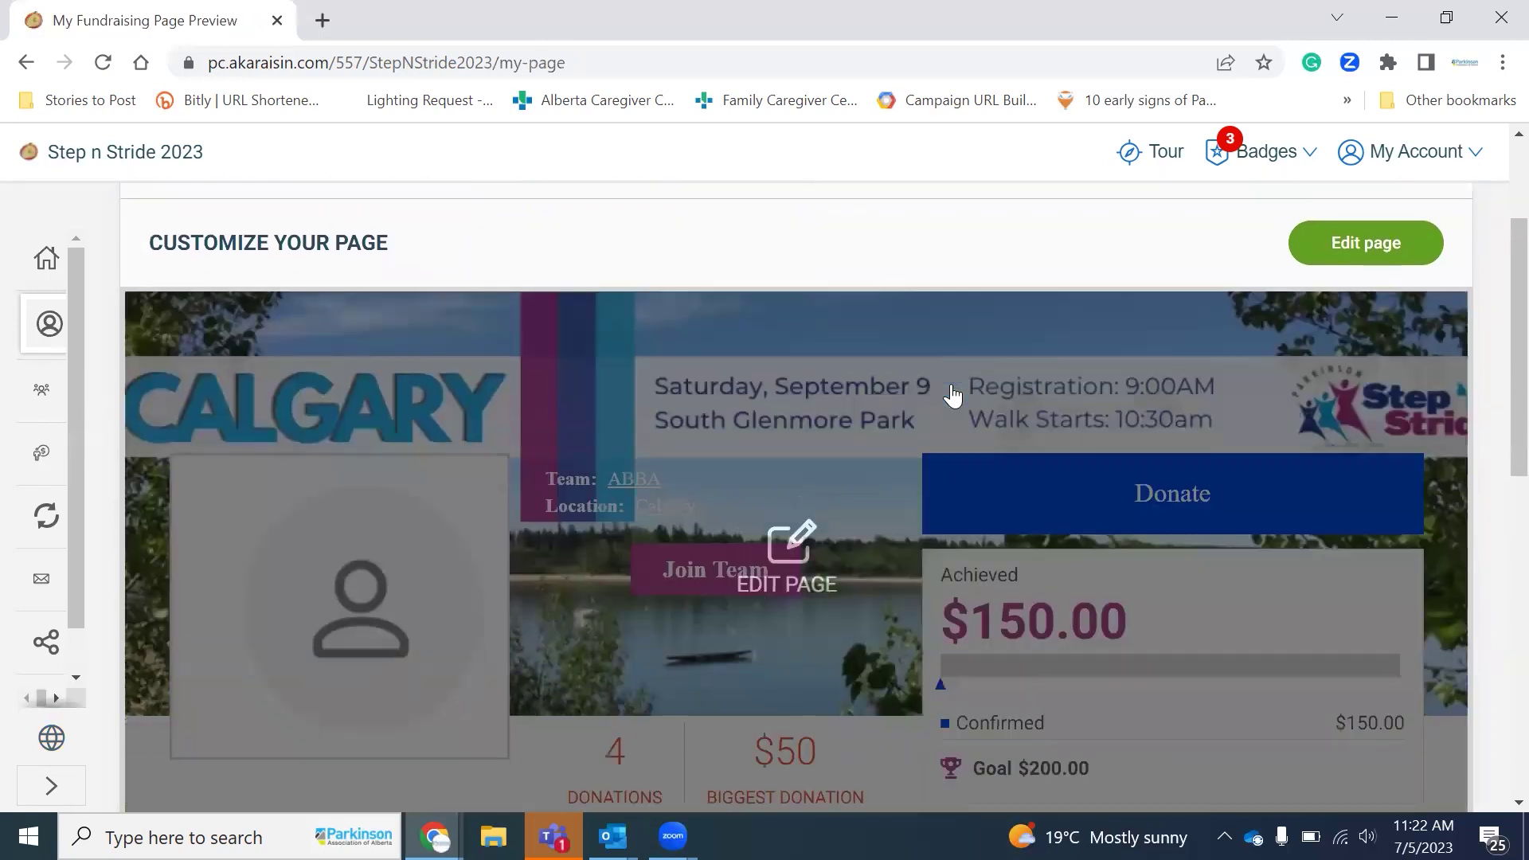
{"action": "left_click", "coordinate": [780, 556]}
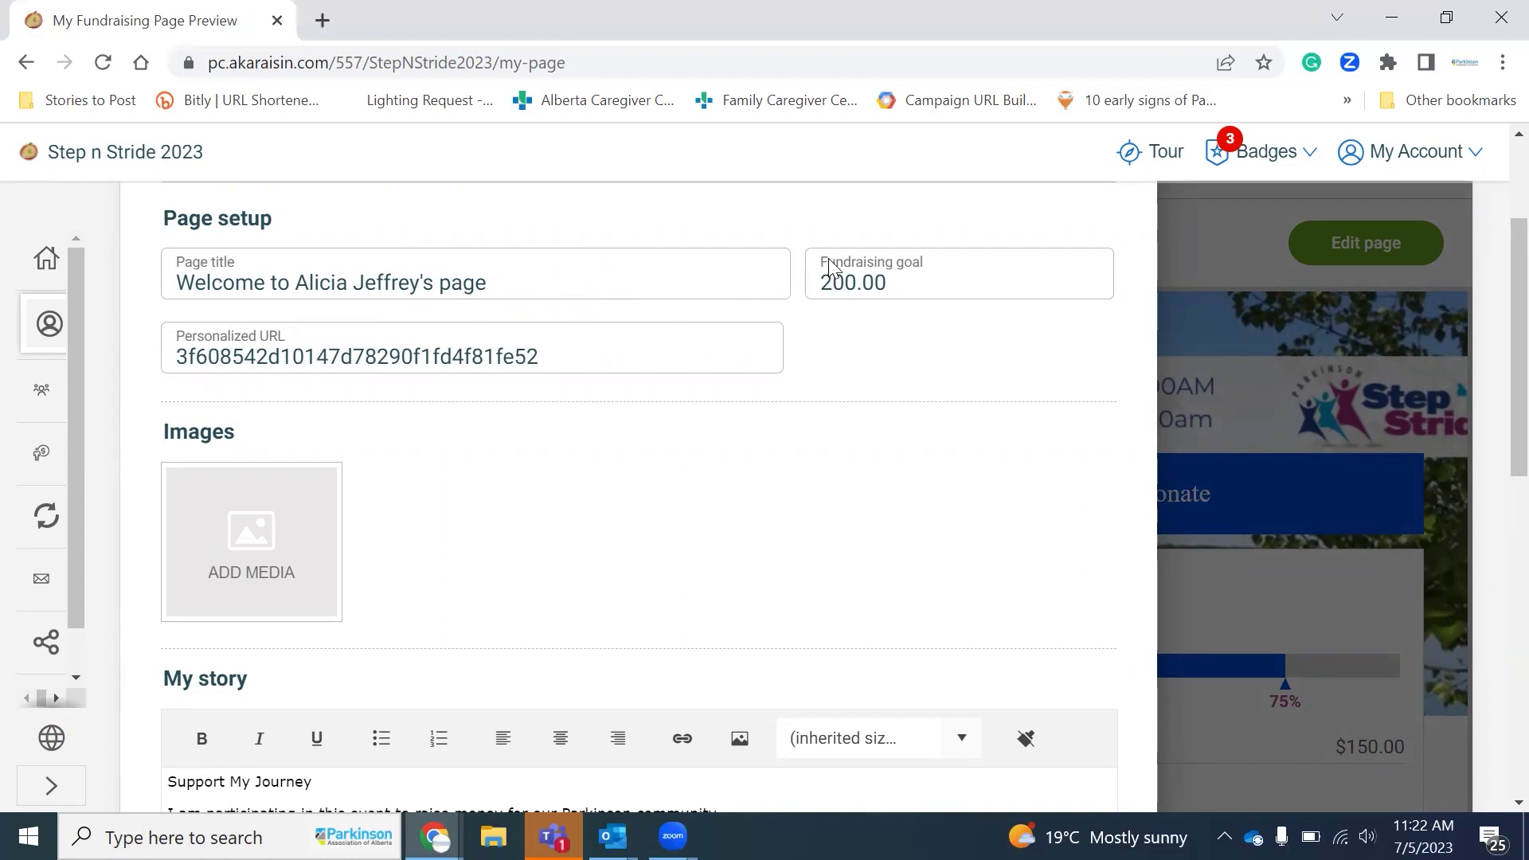
Step: Scroll the Page setup editor past title, 200.00 goal, URL and story to add an image
{"action": "scroll", "coordinate": [768, 454], "scroll_direction": "down", "scroll_amount": 1}
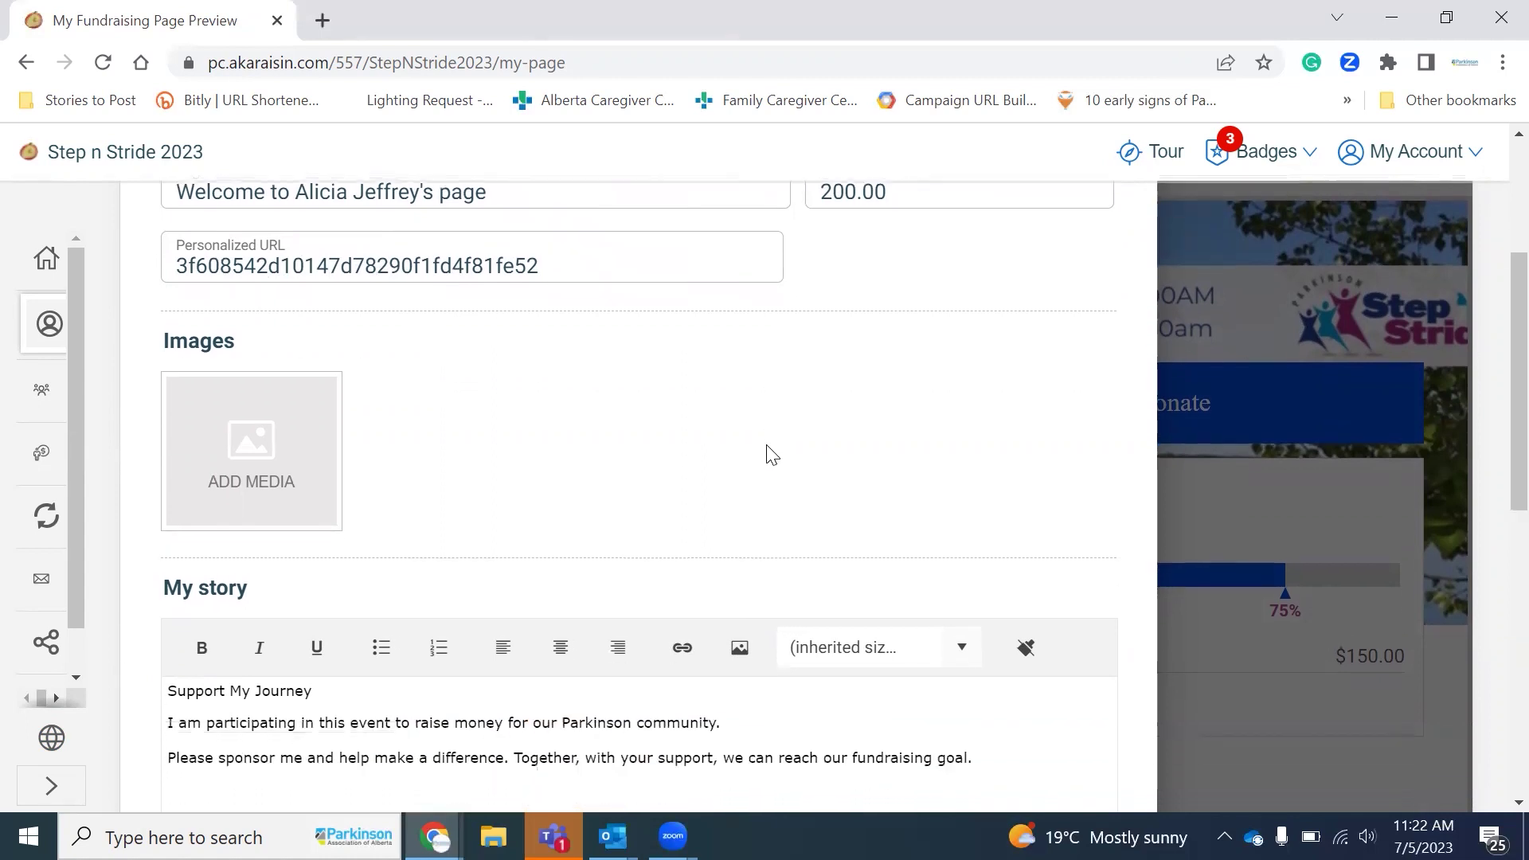
{"action": "left_click", "coordinate": [255, 443]}
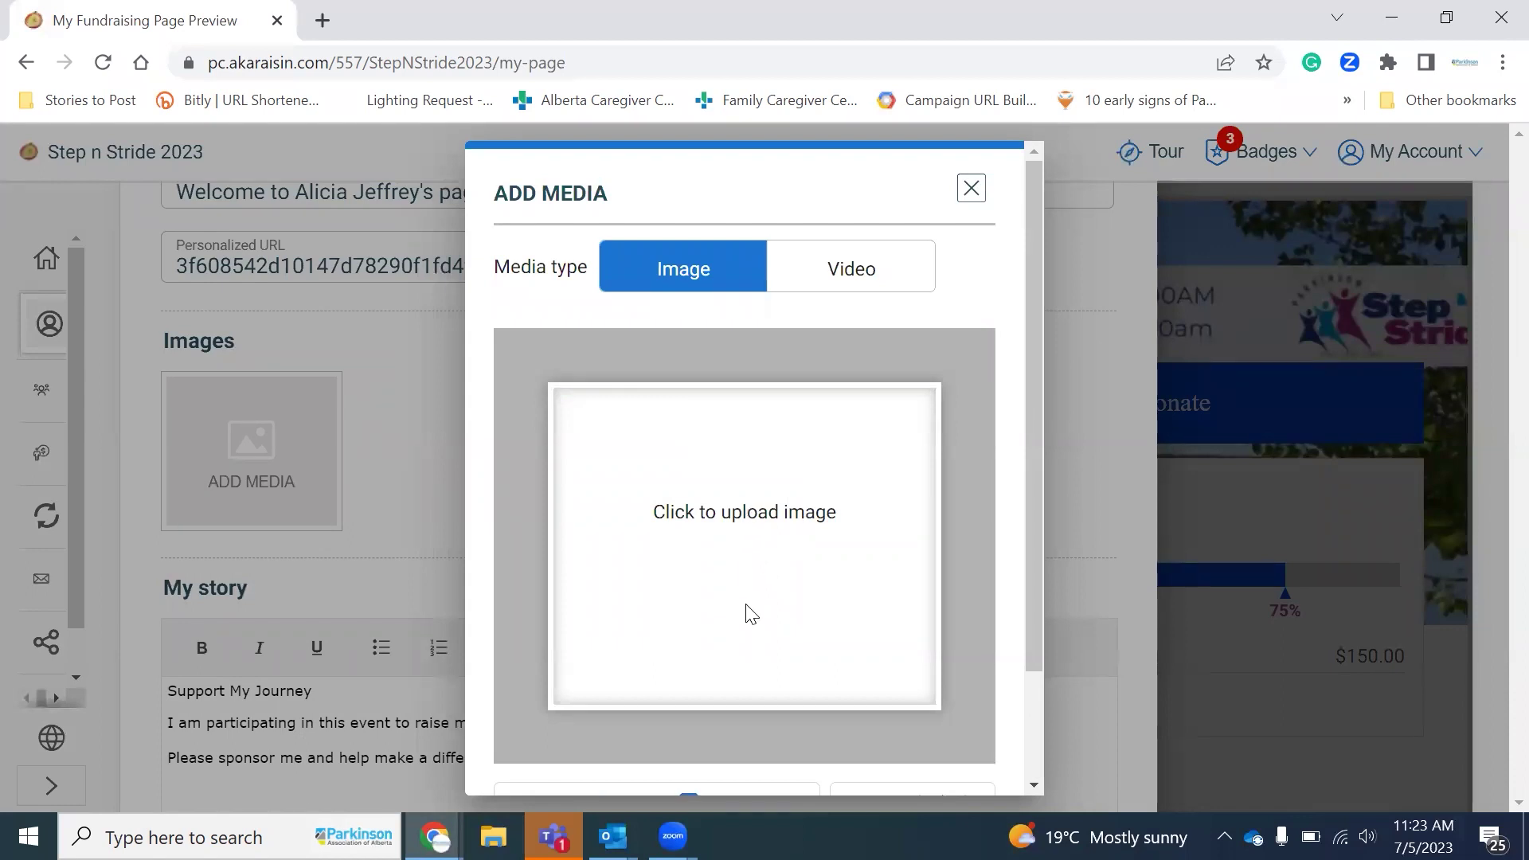
{"action": "scroll", "coordinate": [1040, 731], "scroll_direction": "down", "scroll_amount": 3}
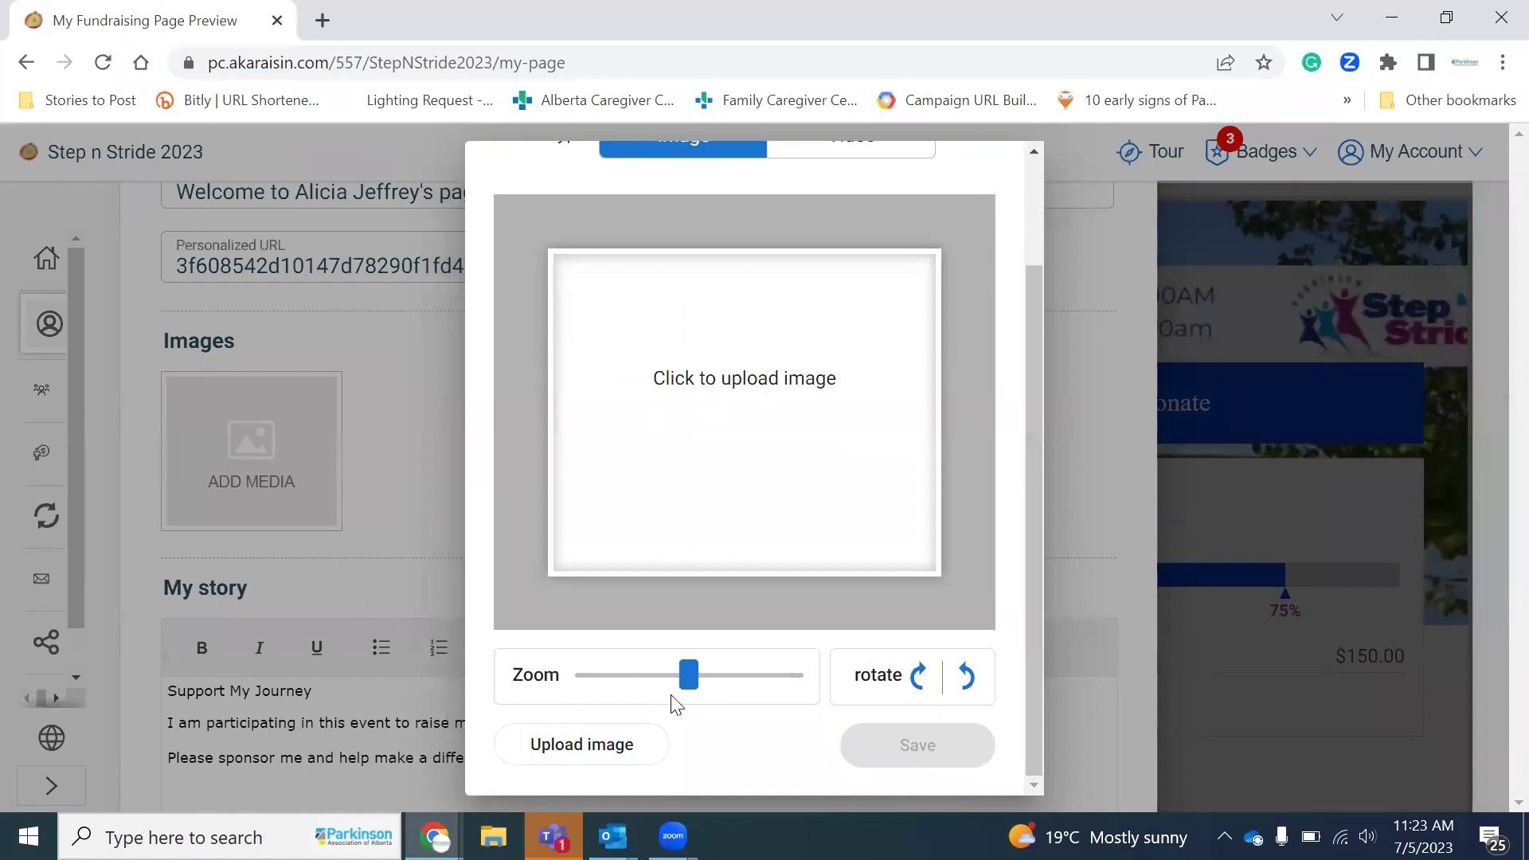
{"action": "left_click", "coordinate": [618, 747]}
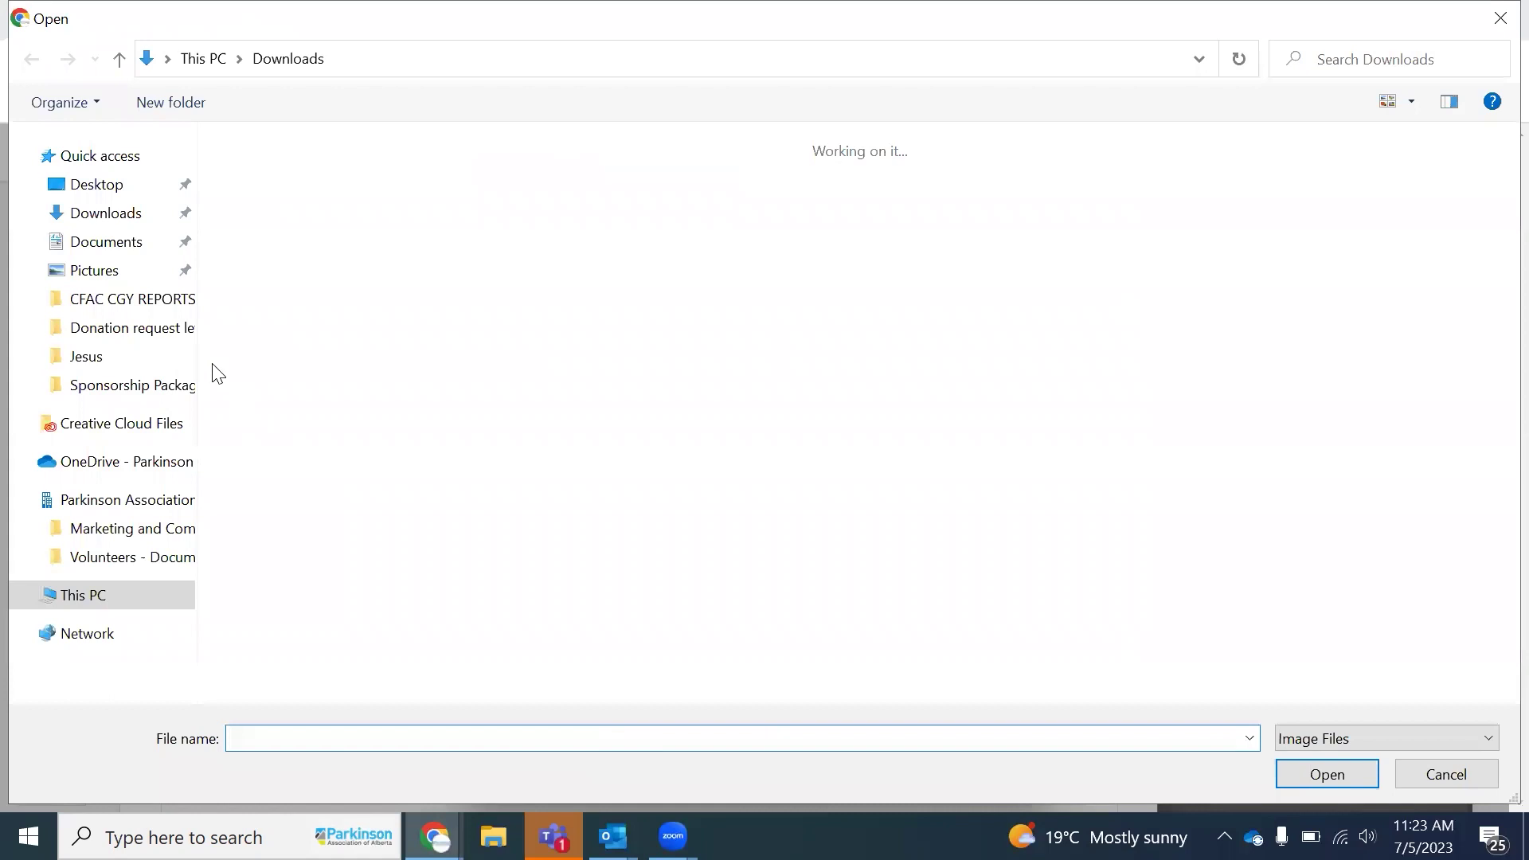
{"action": "left_click", "coordinate": [126, 217]}
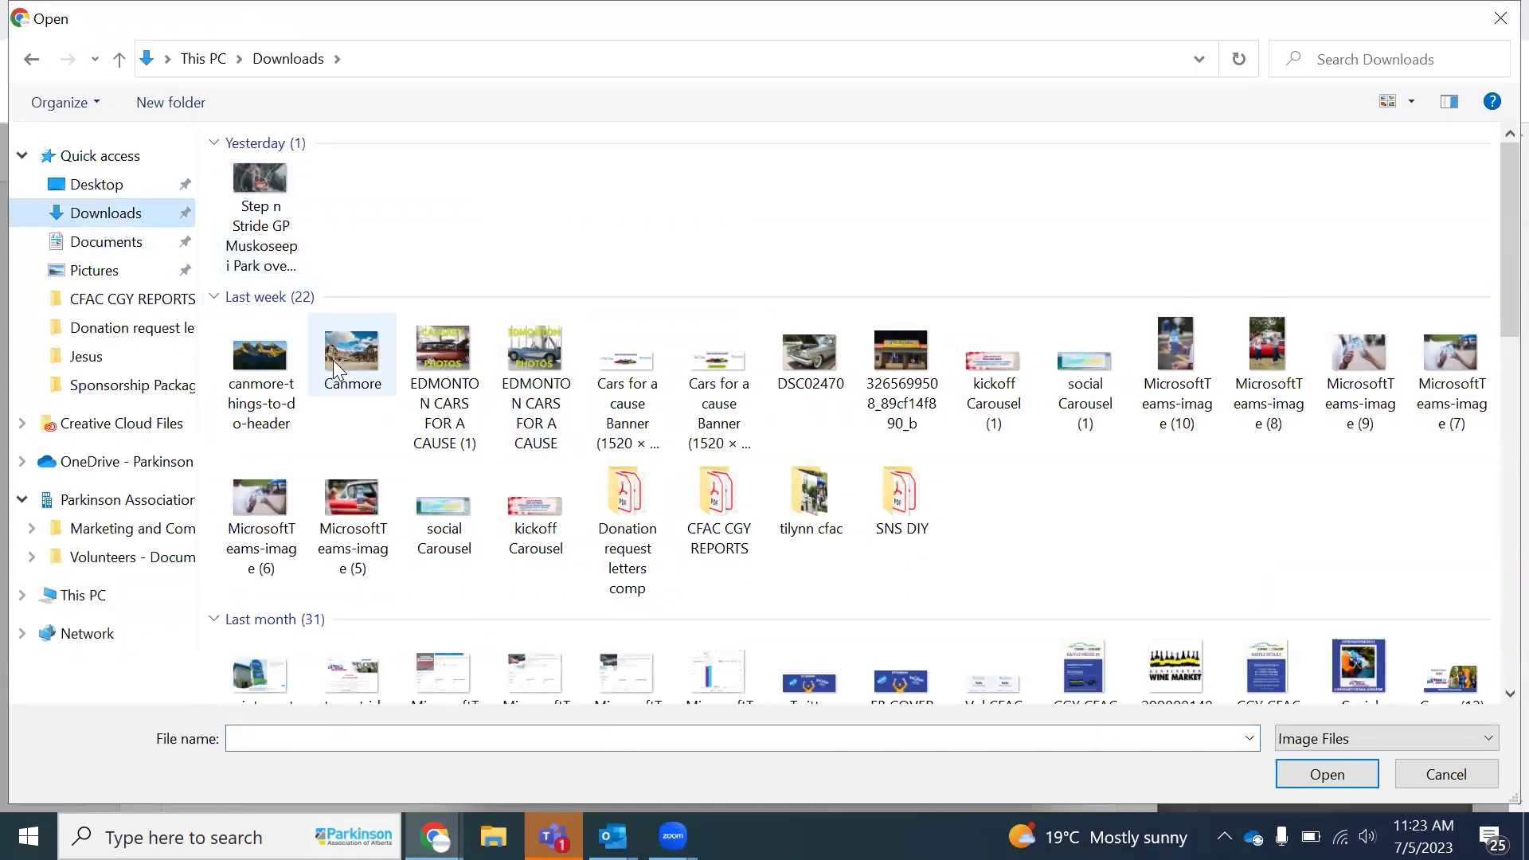
{"action": "left_click", "coordinate": [1266, 380]}
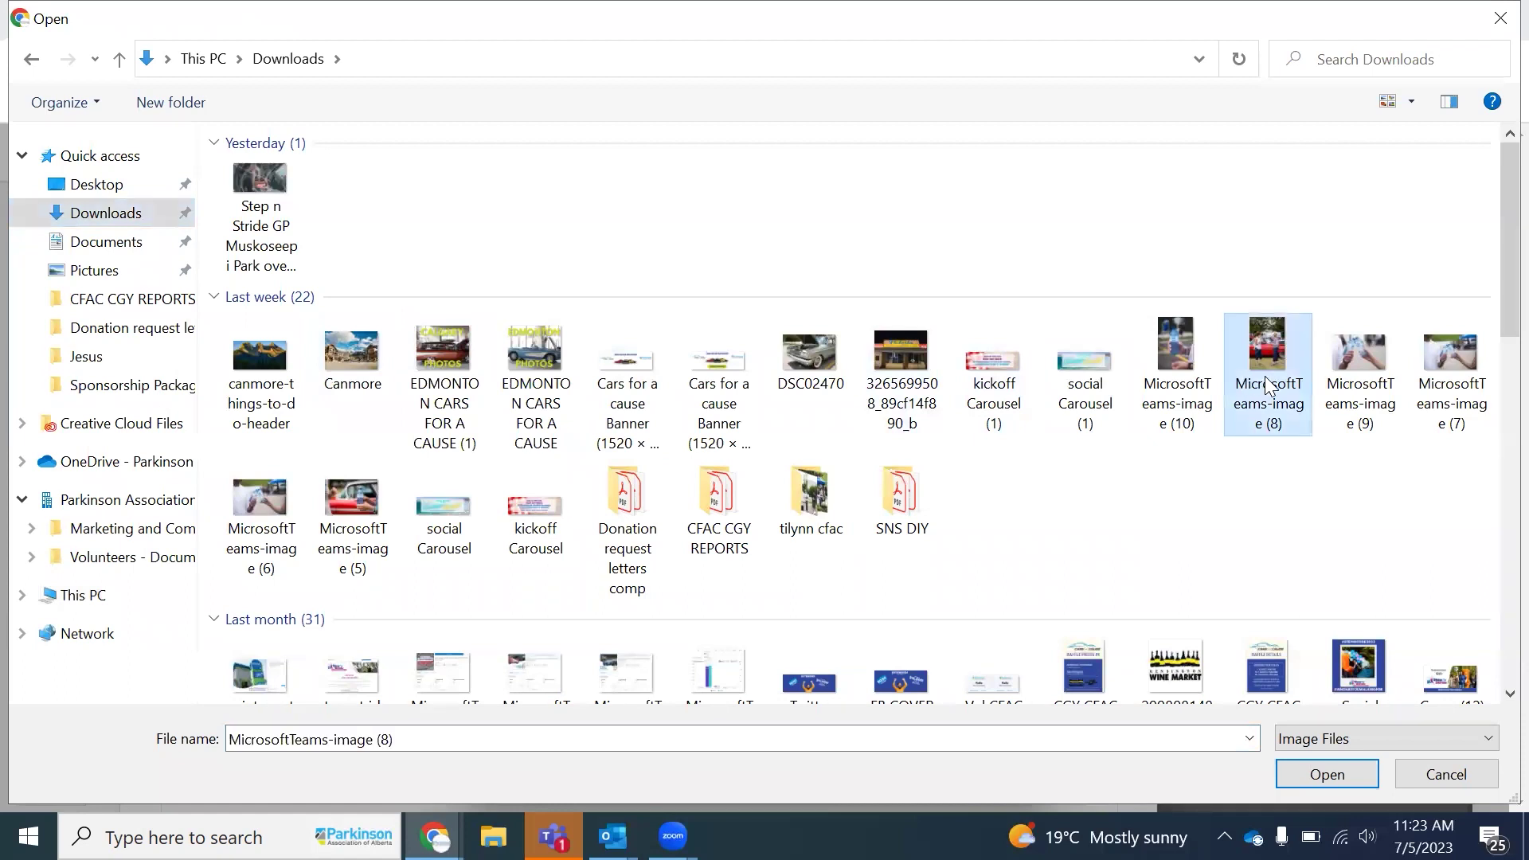
{"action": "double_click", "coordinate": [1265, 376]}
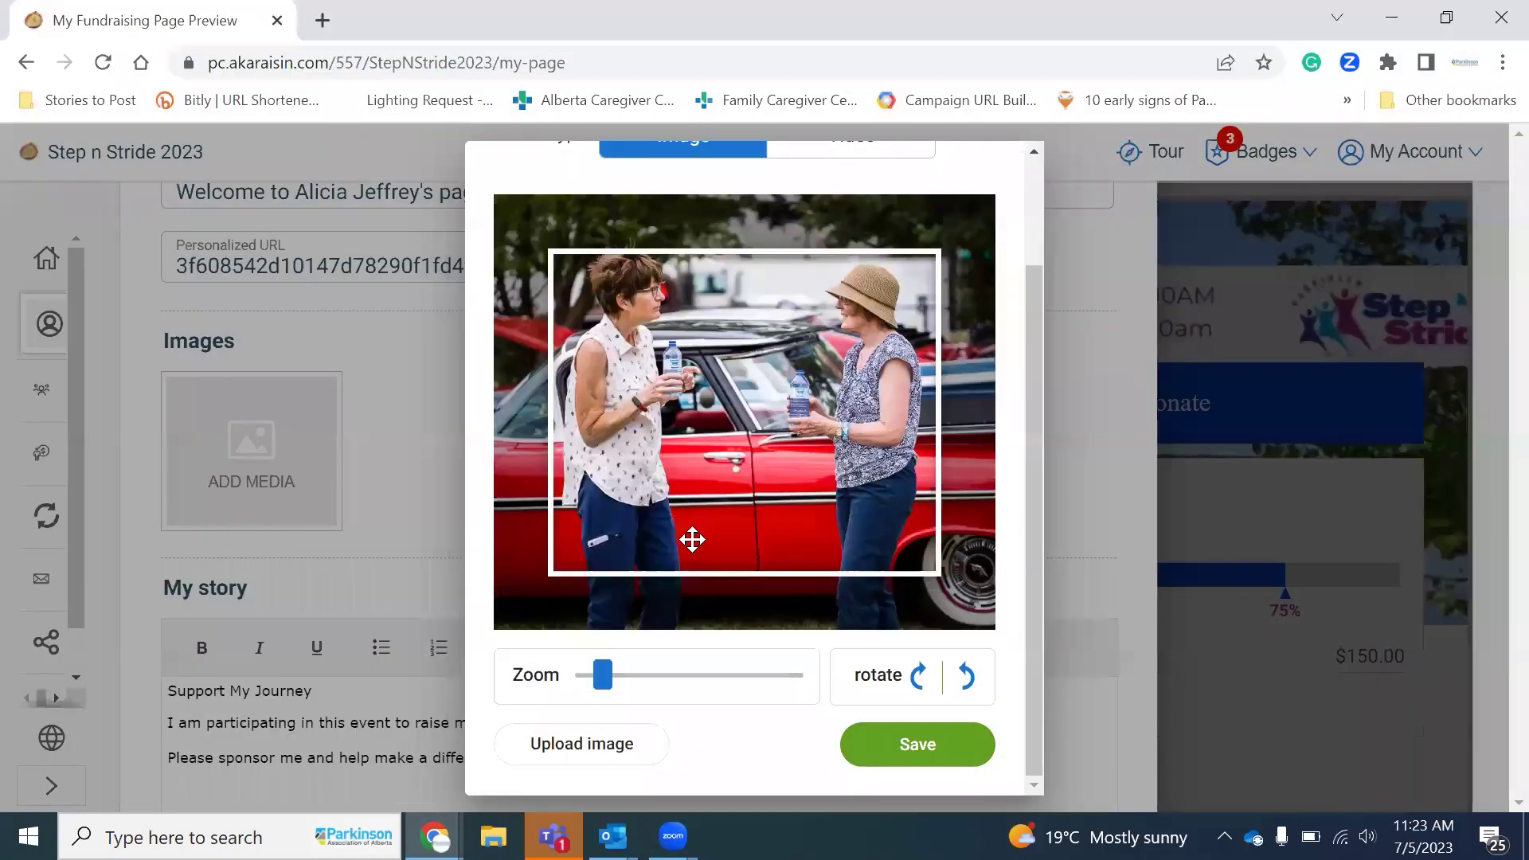
{"action": "scroll", "coordinate": [581, 761], "scroll_direction": "up", "scroll_amount": 2}
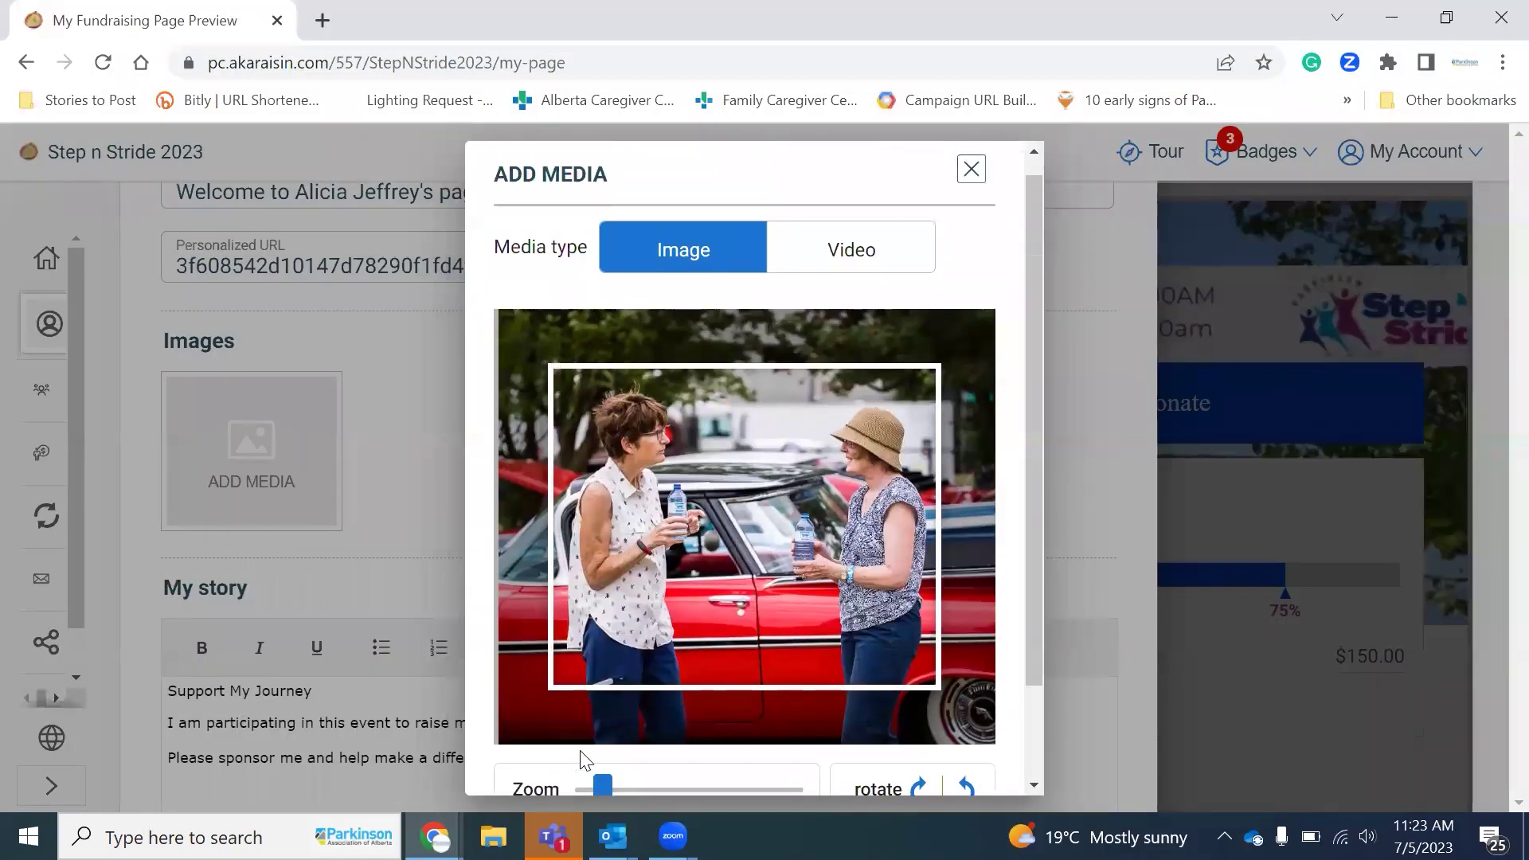
{"action": "left_click", "coordinate": [971, 169]}
{"action": "scroll", "coordinate": [722, 513], "scroll_direction": "down", "scroll_amount": 1}
{"action": "scroll", "coordinate": [722, 512], "scroll_direction": "down", "scroll_amount": 1}
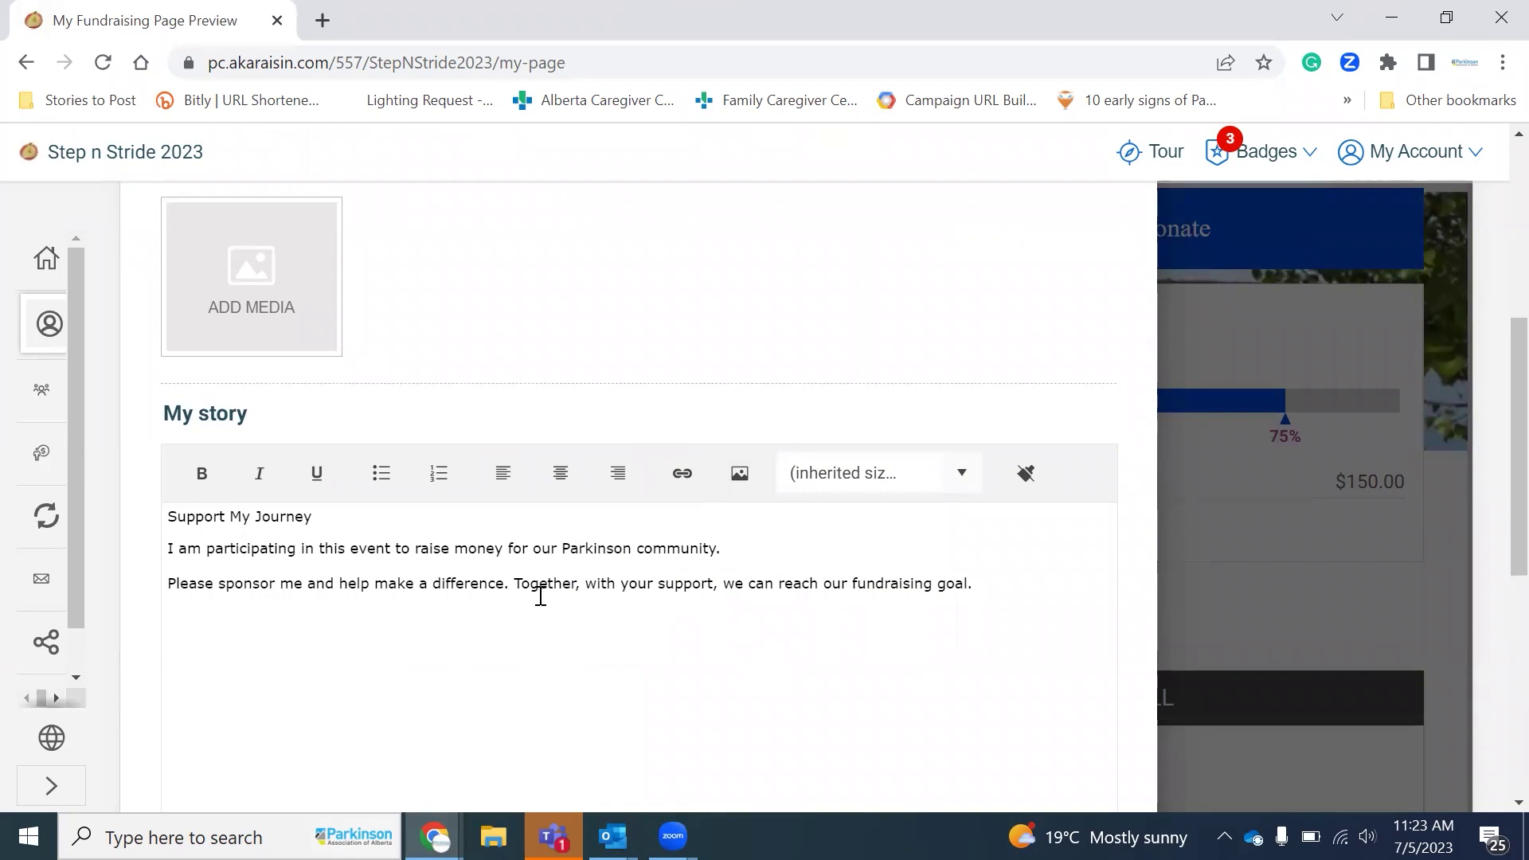
{"action": "left_click_drag", "start_coordinate": [482, 560], "coordinate": [481, 560]}
{"action": "scroll", "coordinate": [734, 488], "scroll_direction": "down", "scroll_amount": 5}
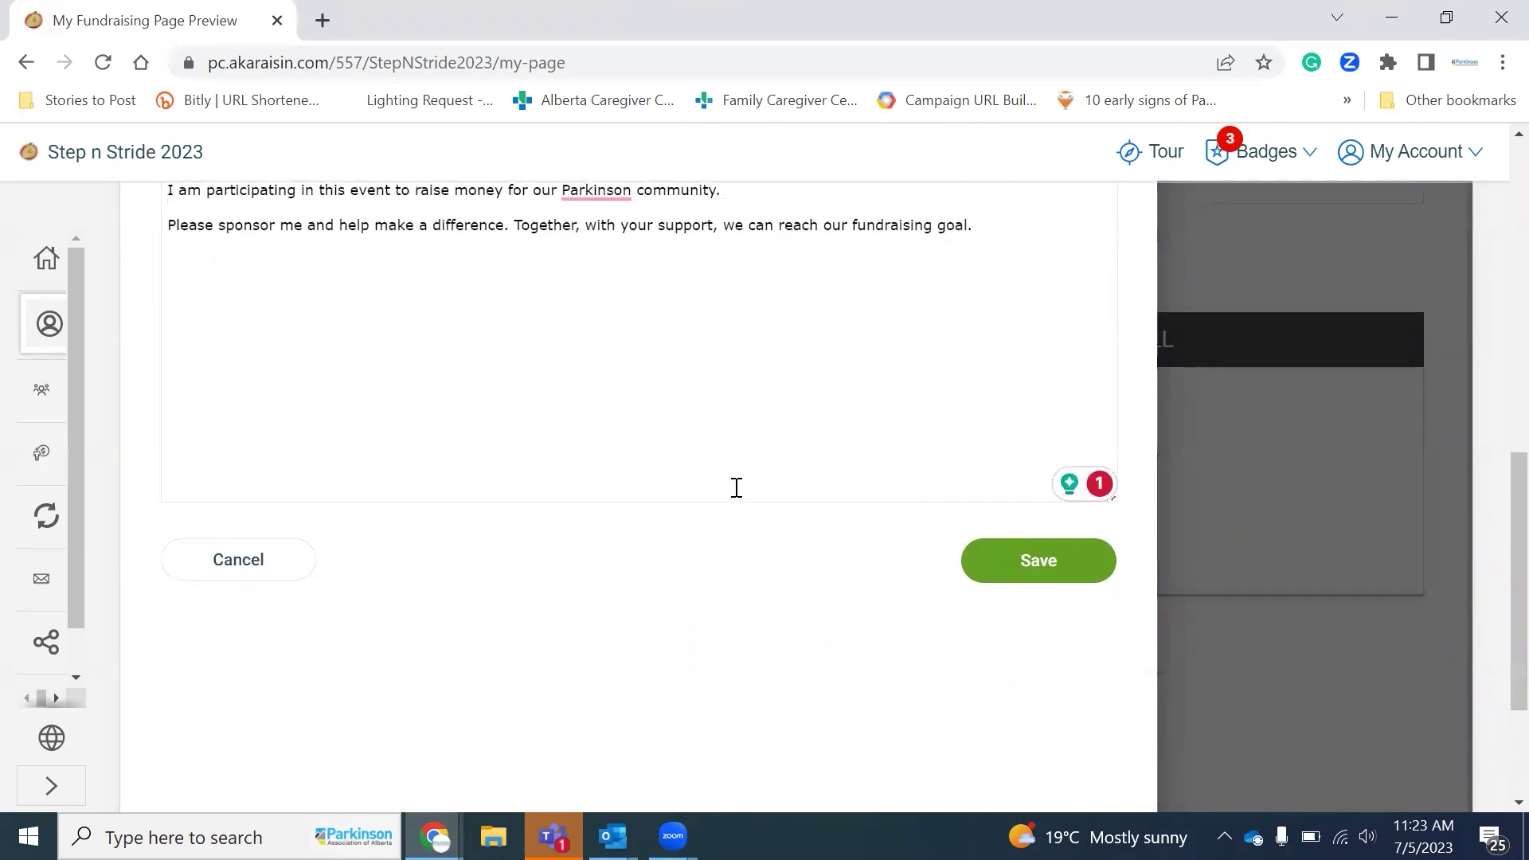
{"action": "right_click", "coordinate": [735, 487]}
{"action": "left_click", "coordinate": [1066, 573]}
{"action": "left_click", "coordinate": [1065, 573]}
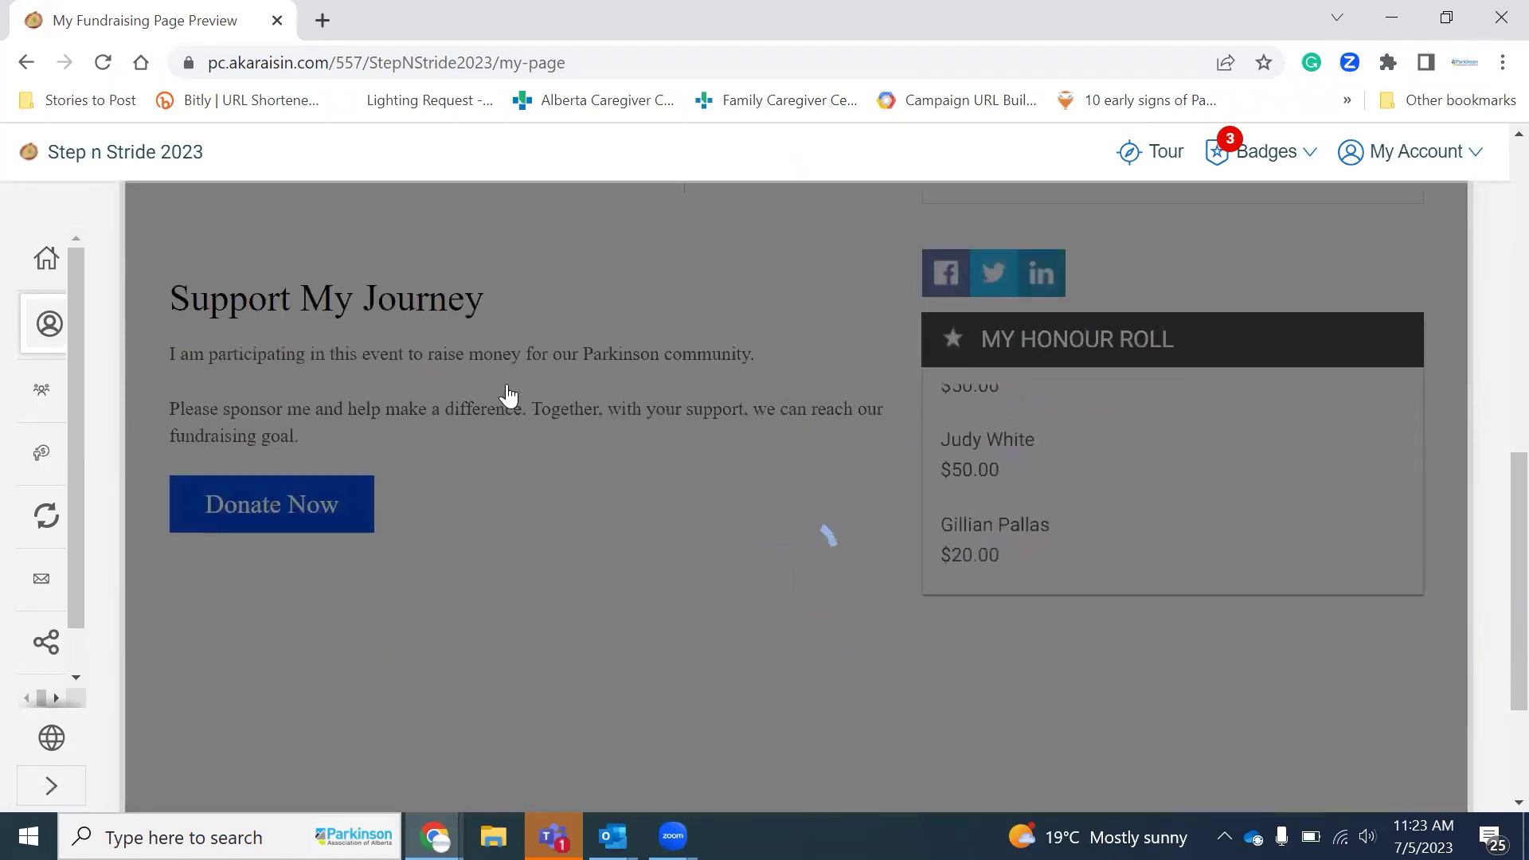
Step: Review the saved My Page: 4 donations, $50 biggest, $150.00 of $200.00 (75%), donor honour roll
{"action": "scroll", "coordinate": [507, 395], "scroll_direction": "up", "scroll_amount": 4}
{"action": "scroll", "coordinate": [507, 395], "scroll_direction": "up", "scroll_amount": 2}
{"action": "scroll", "coordinate": [506, 395], "scroll_direction": "down", "scroll_amount": 3}
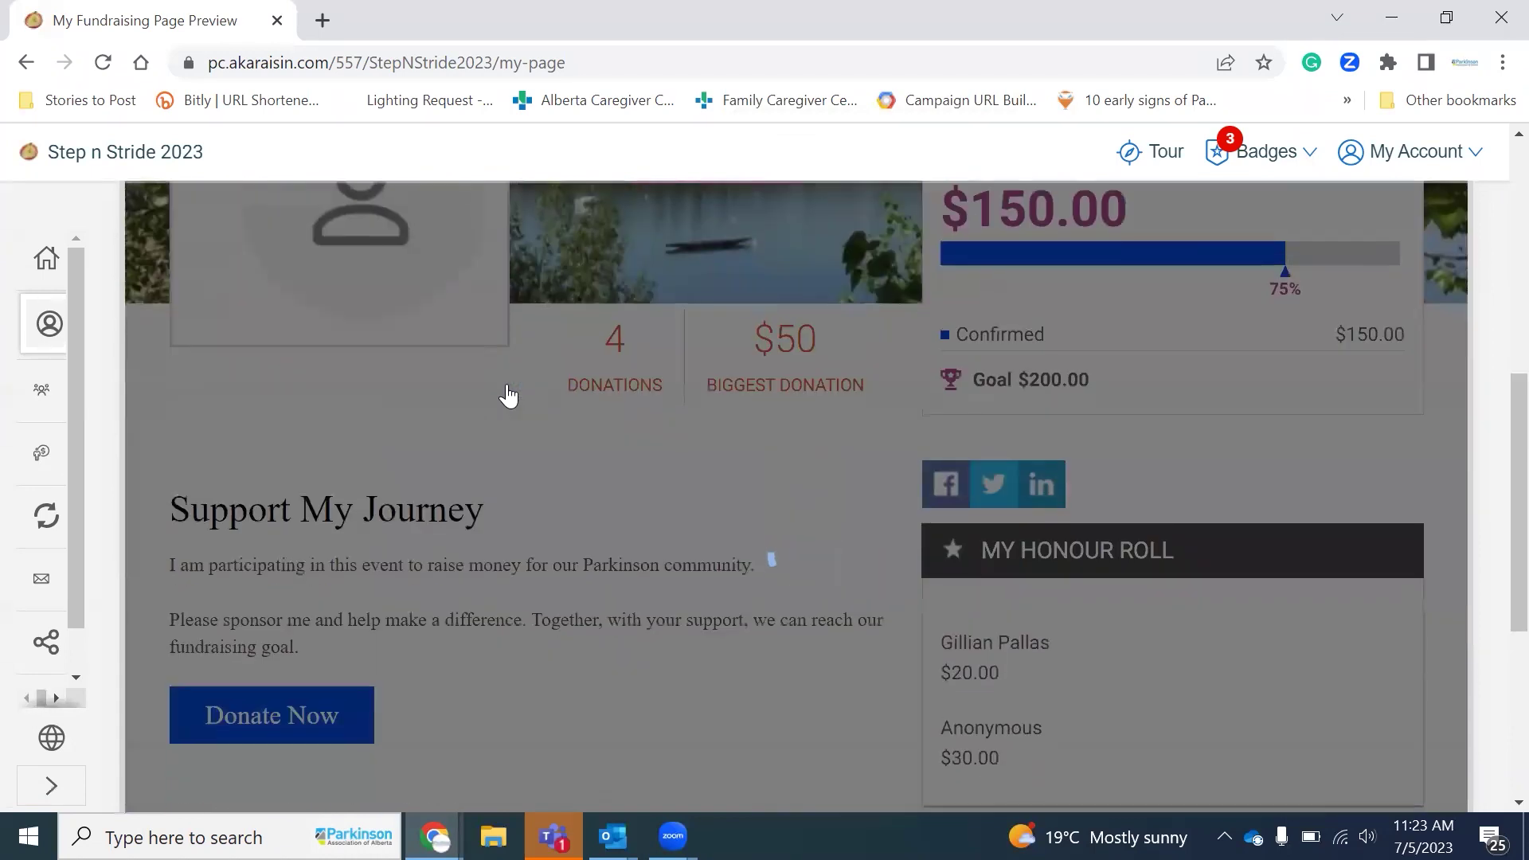
{"action": "scroll", "coordinate": [506, 395], "scroll_direction": "up", "scroll_amount": 3}
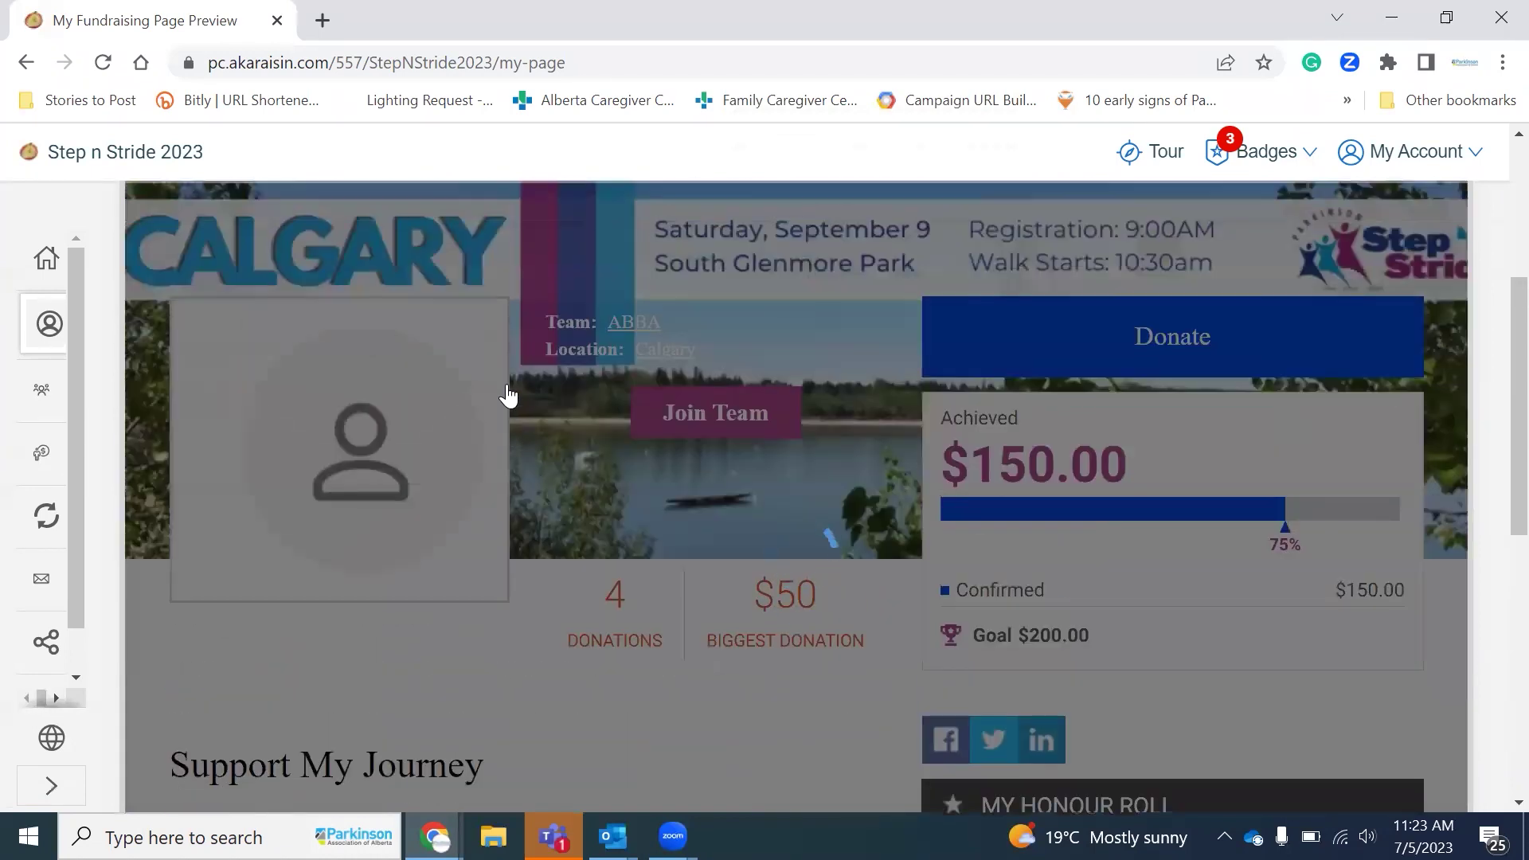
{"action": "scroll", "coordinate": [506, 395], "scroll_direction": "down", "scroll_amount": 2}
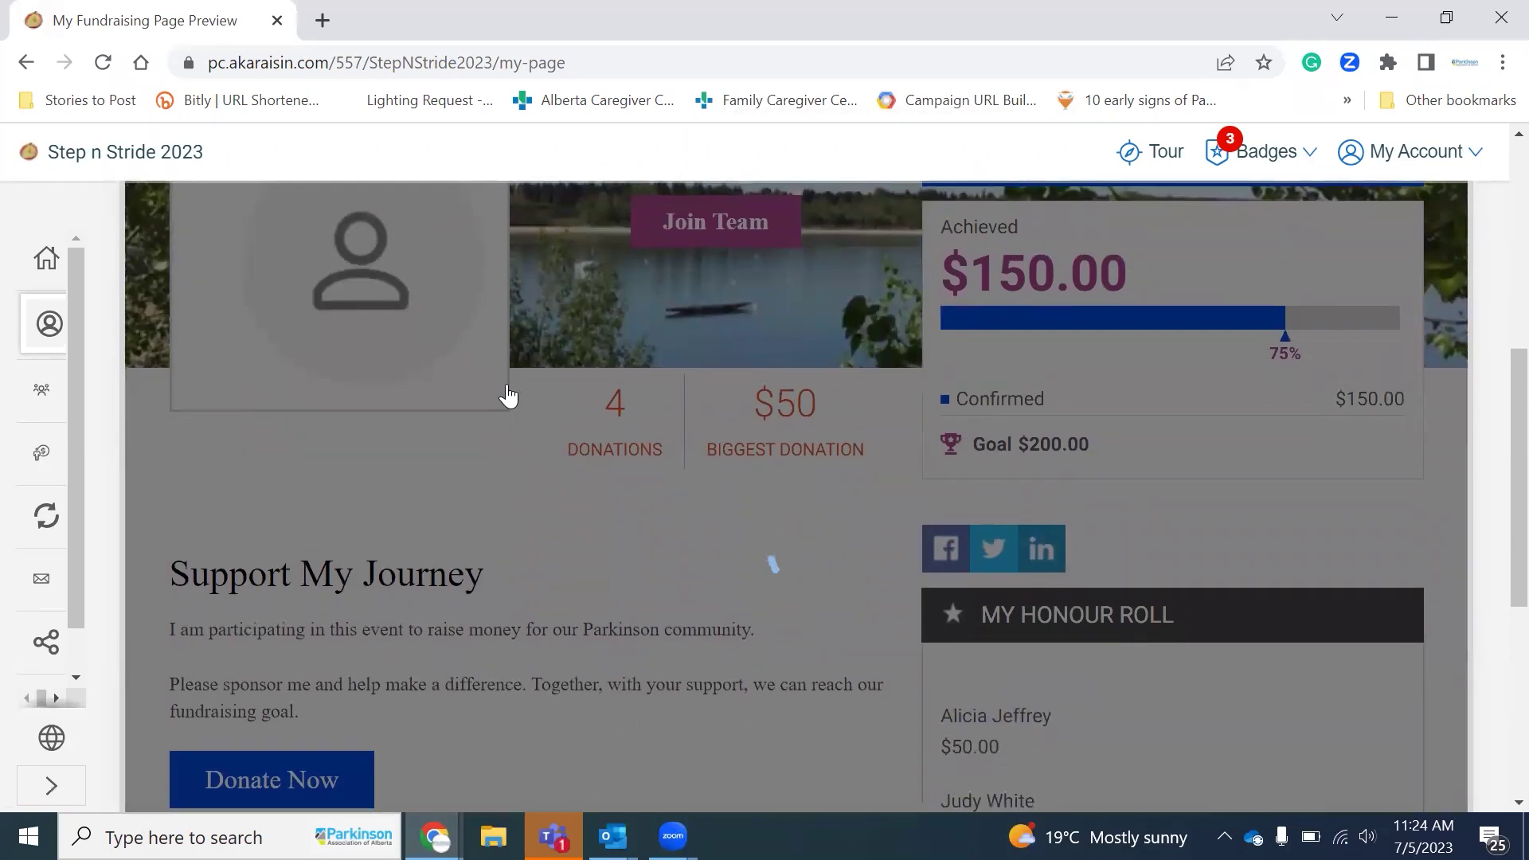
{"action": "scroll", "coordinate": [506, 395], "scroll_direction": "up", "scroll_amount": 4}
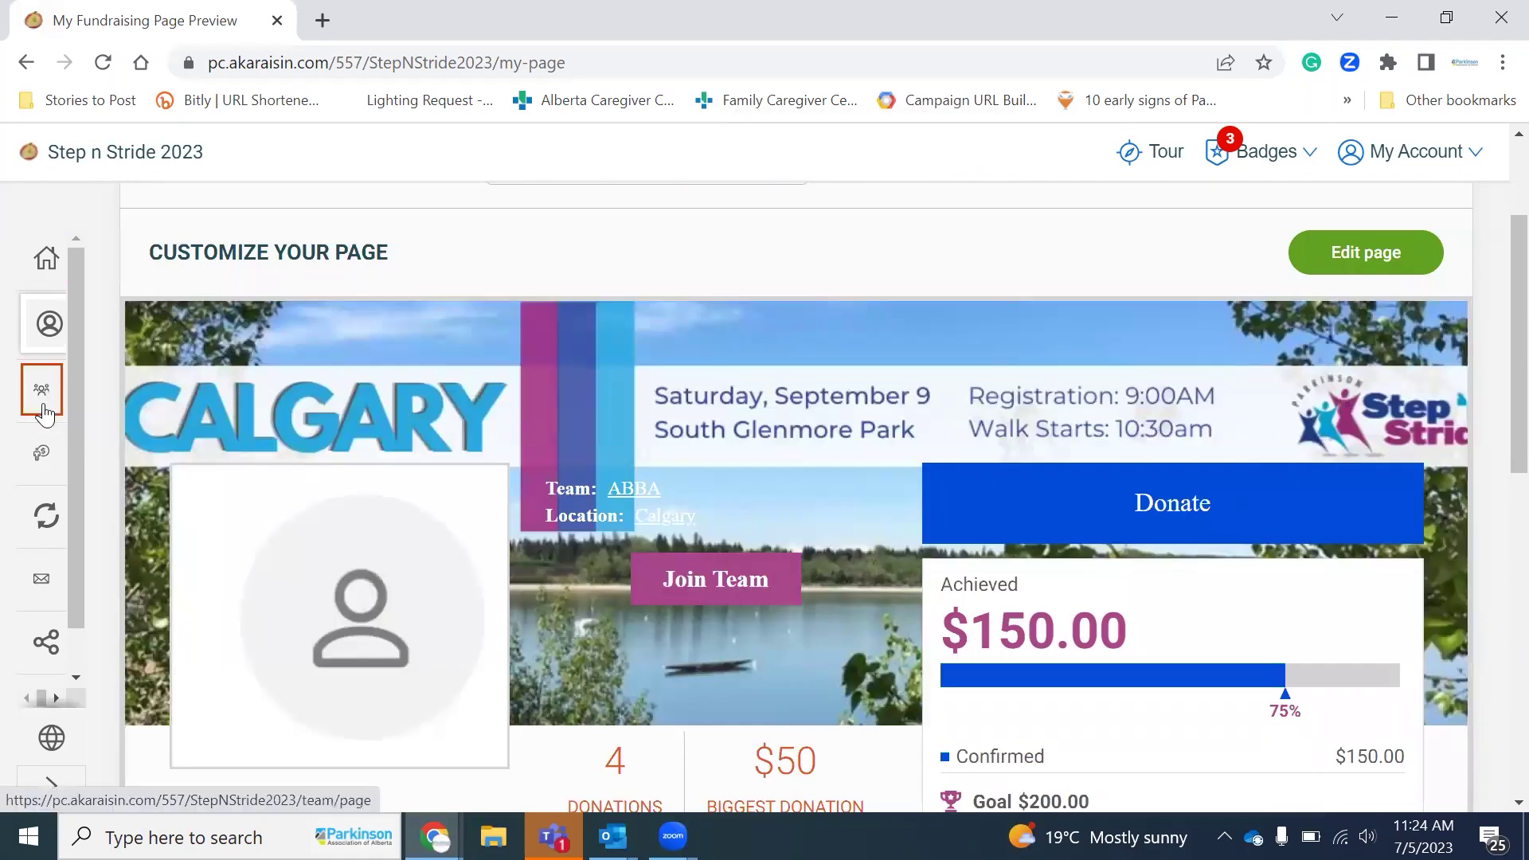
{"action": "left_click", "coordinate": [42, 405]}
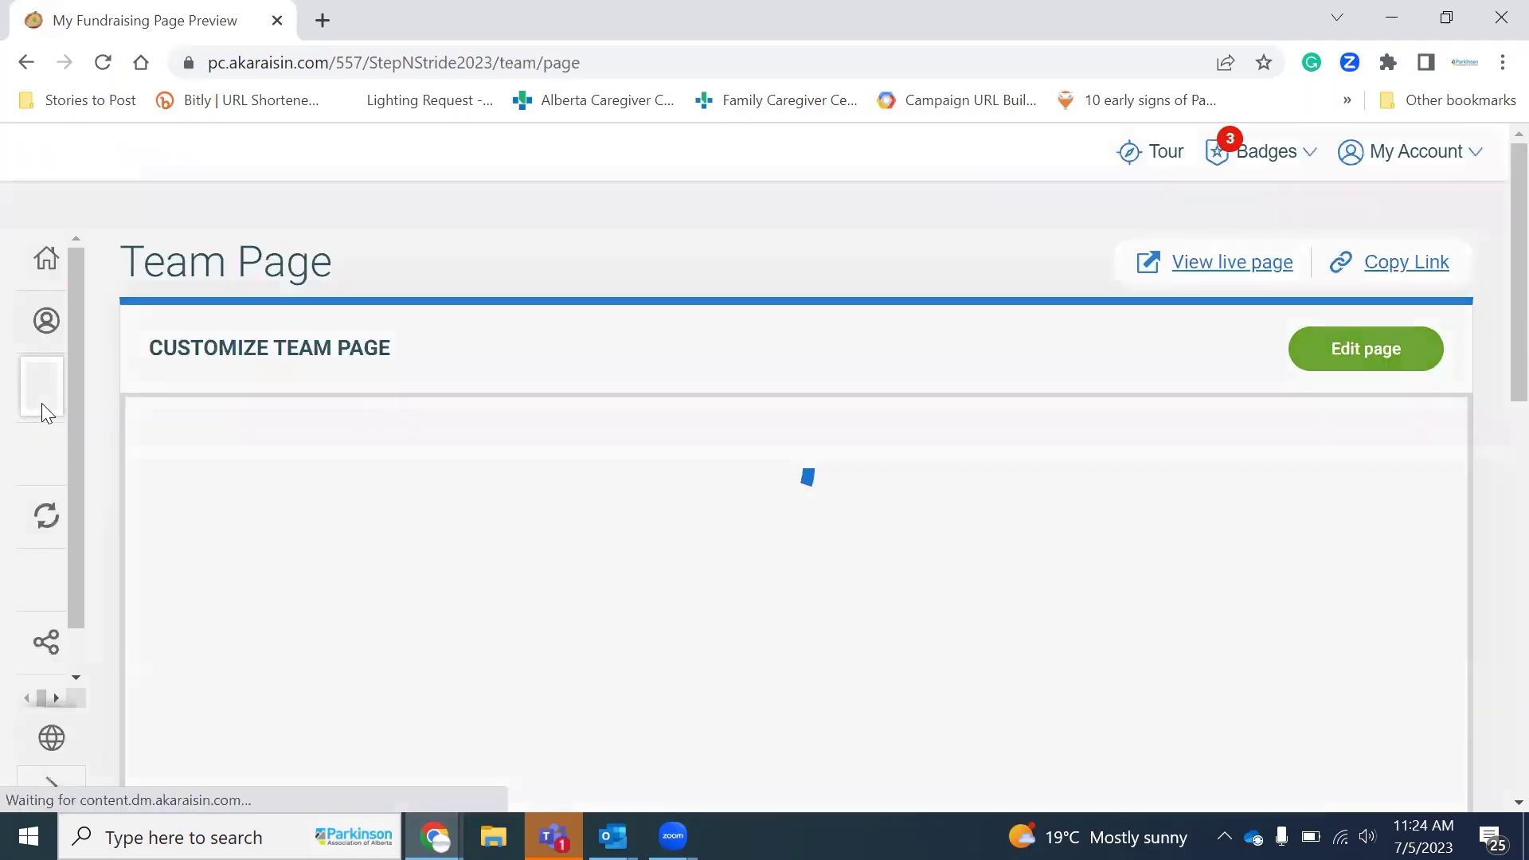
{"action": "scroll", "coordinate": [608, 387], "scroll_direction": "down", "scroll_amount": 1}
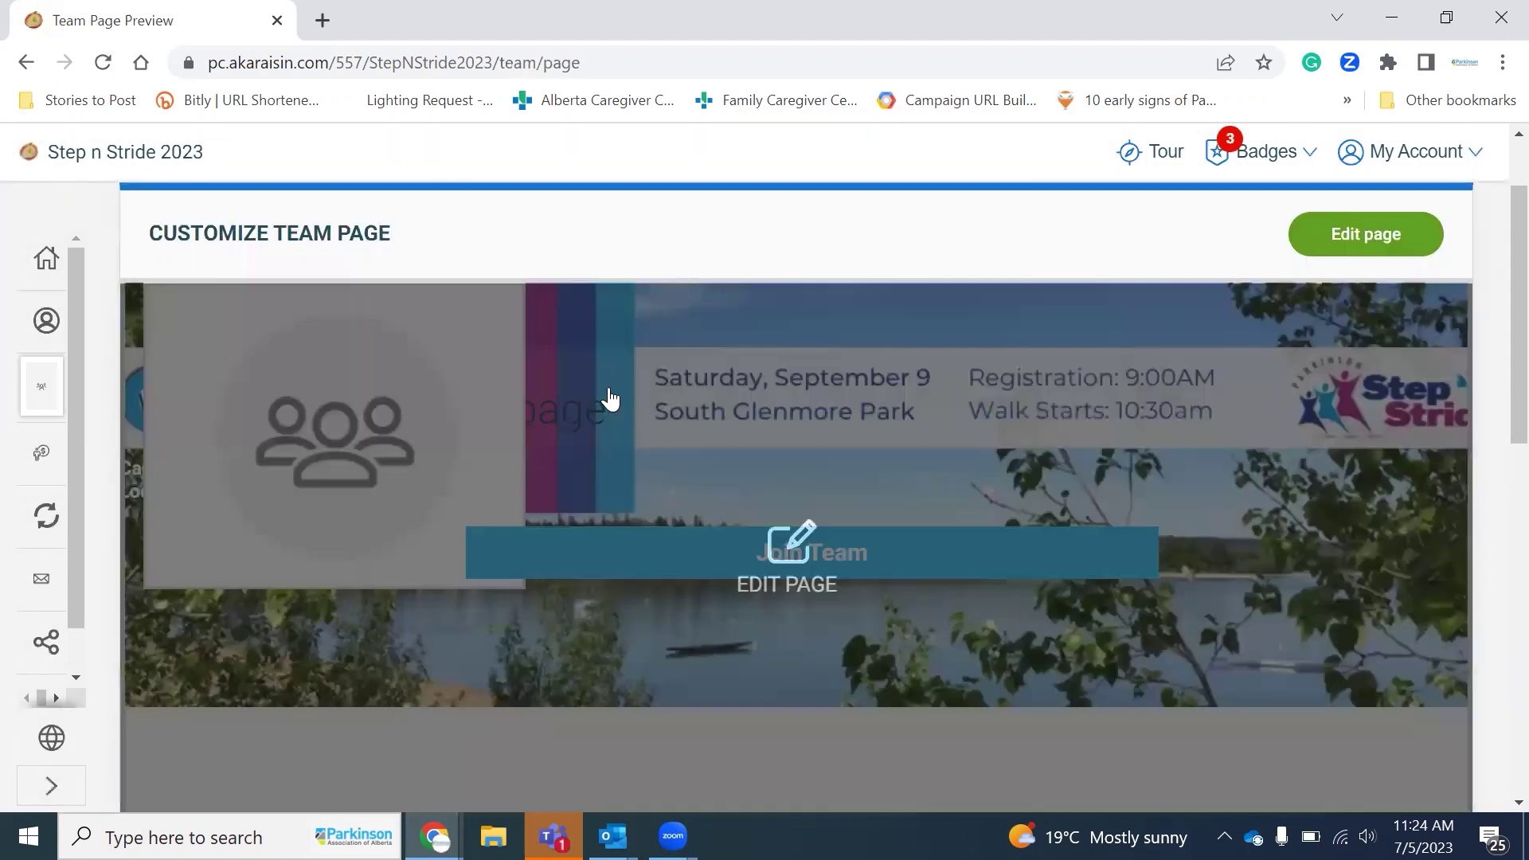
{"action": "scroll", "coordinate": [610, 398], "scroll_direction": "down", "scroll_amount": 1}
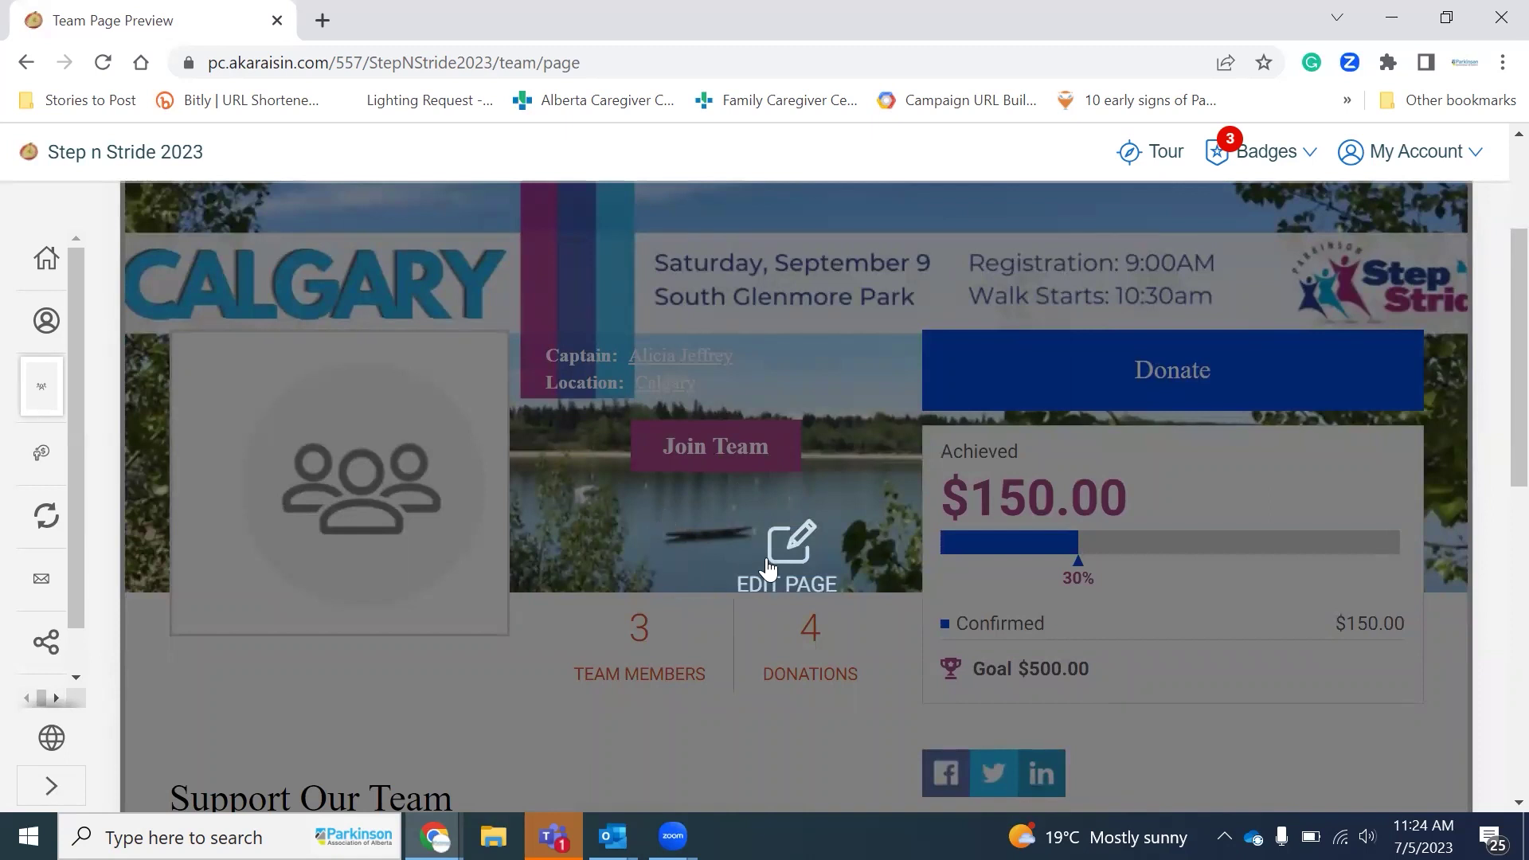
{"action": "scroll", "coordinate": [767, 567], "scroll_direction": "down", "scroll_amount": 3}
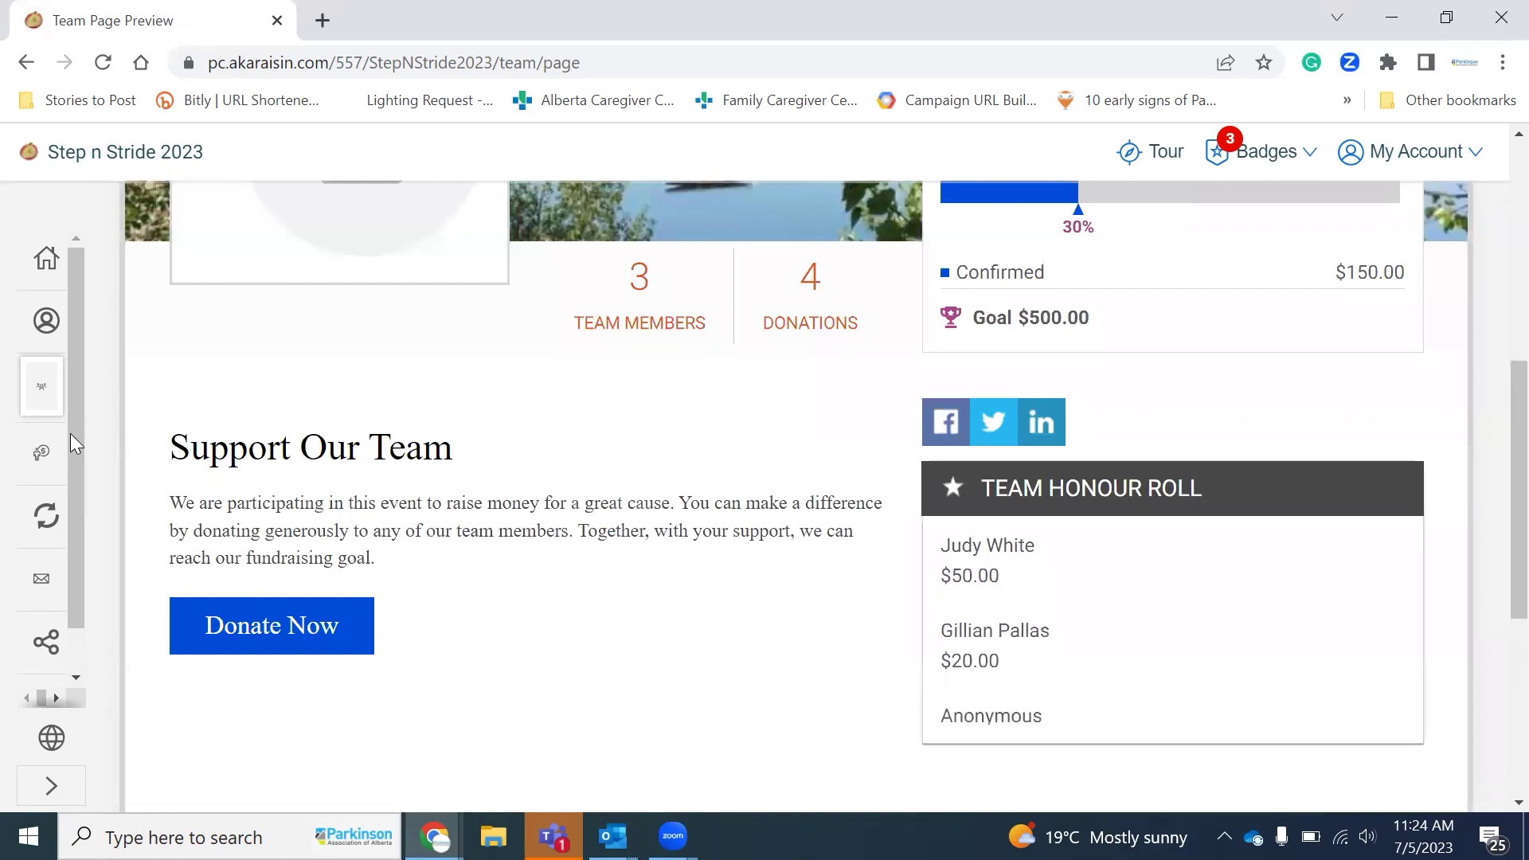
{"action": "scroll", "coordinate": [601, 413], "scroll_direction": "up", "scroll_amount": 3}
{"action": "scroll", "coordinate": [601, 414], "scroll_direction": "down", "scroll_amount": 2}
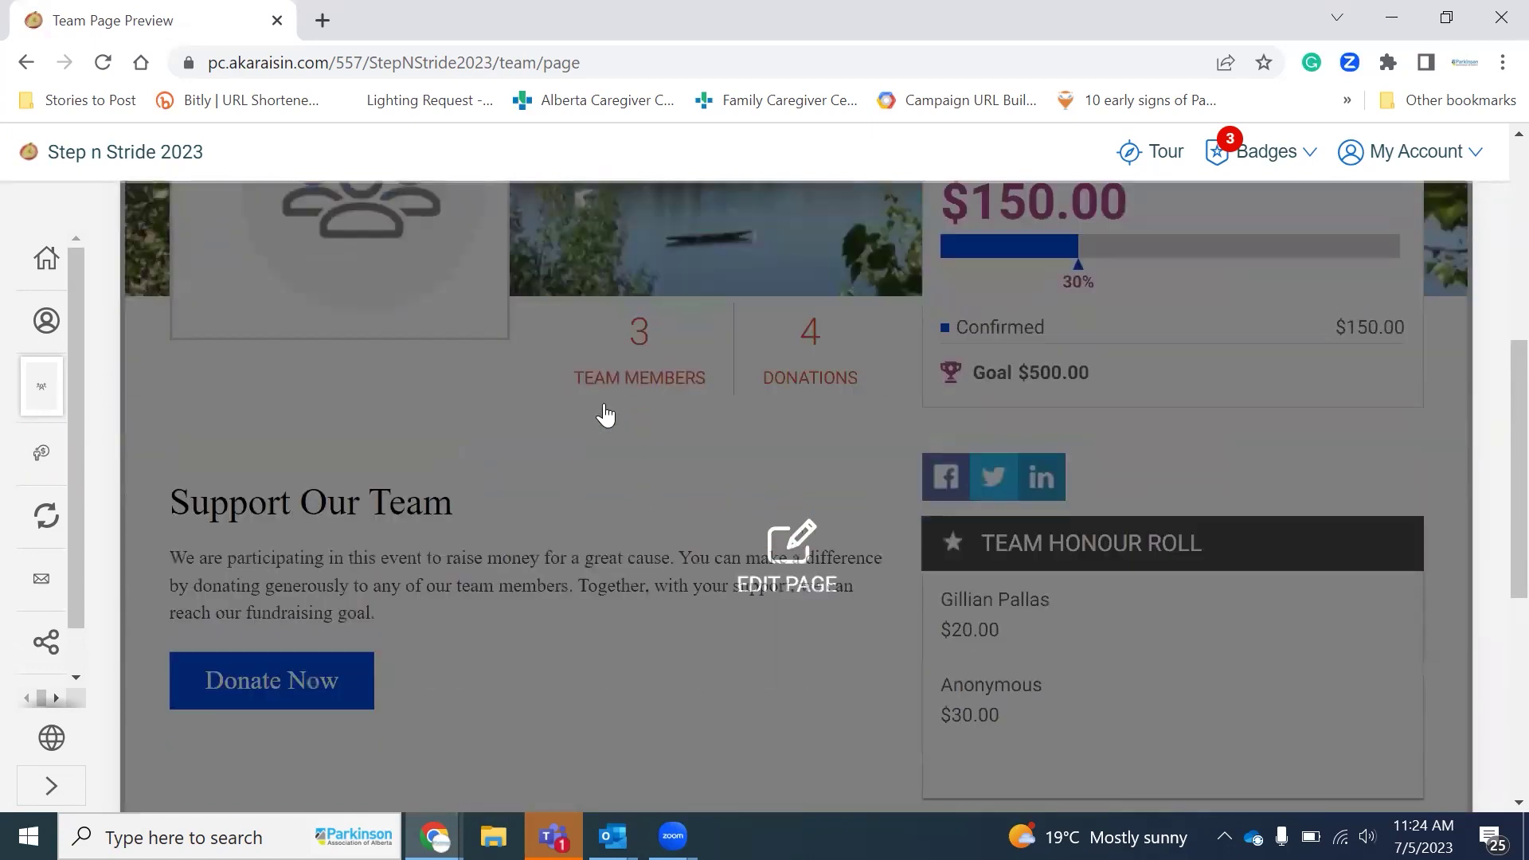
{"action": "scroll", "coordinate": [605, 415], "scroll_direction": "down", "scroll_amount": 1}
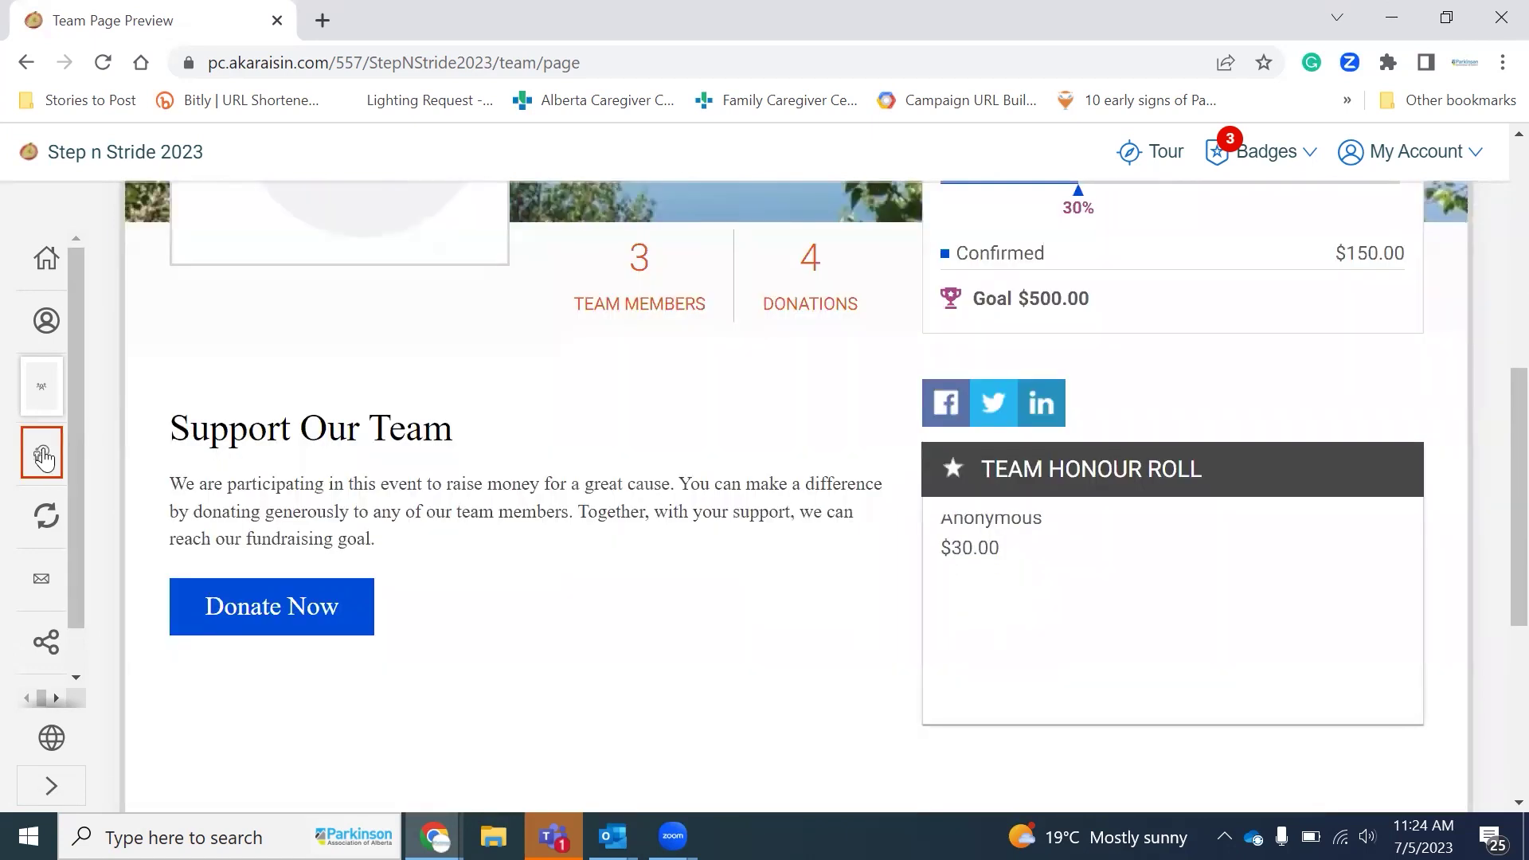
Step: Open the four Step n Stride 2023 donations and attempt Email all (4), which returns an error
{"action": "left_click", "coordinate": [44, 456]}
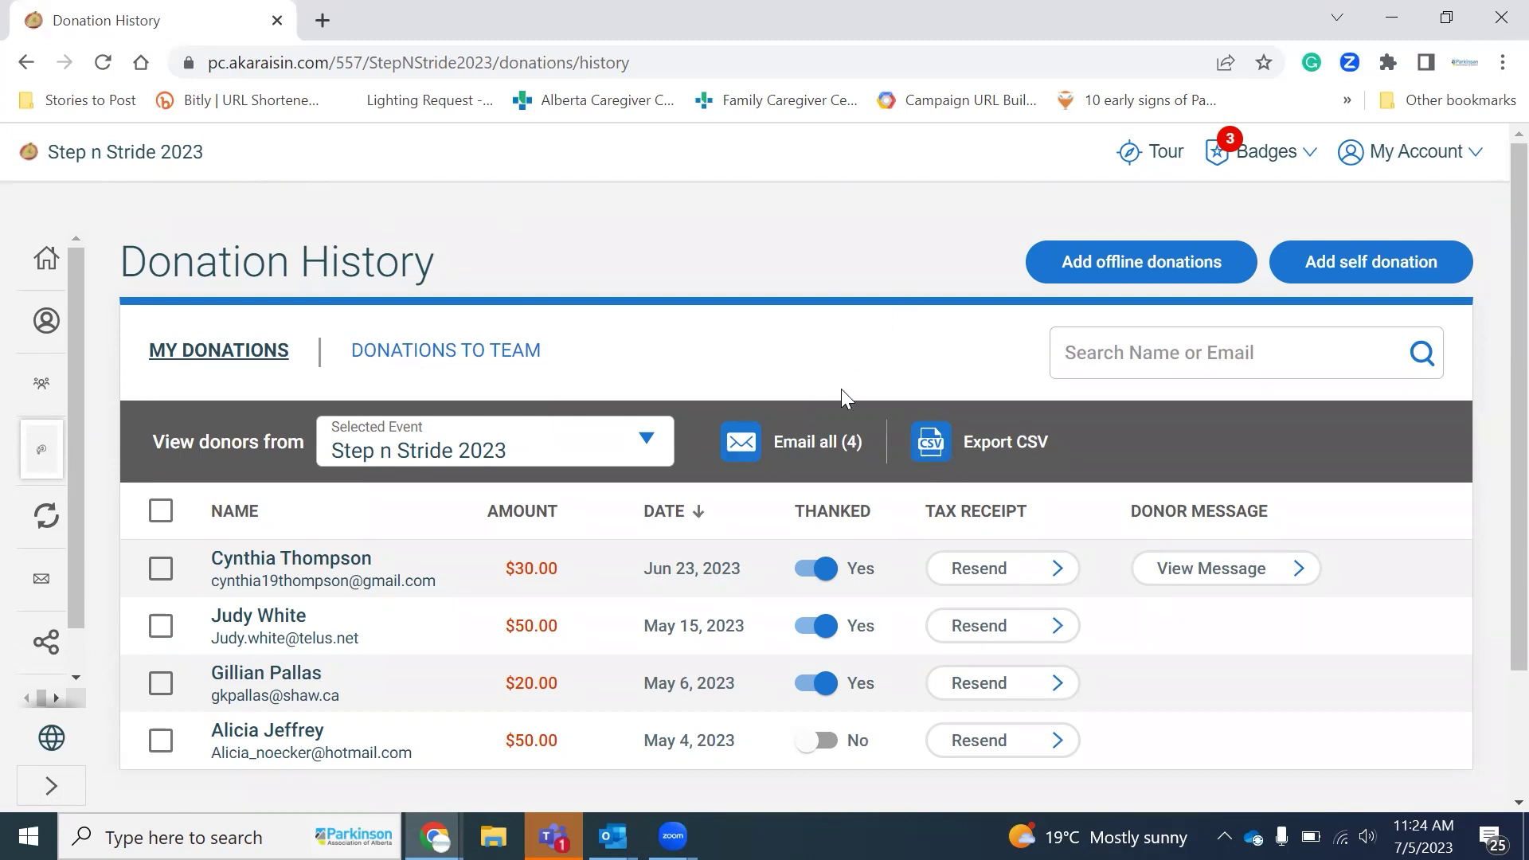
{"action": "left_click", "coordinate": [825, 460]}
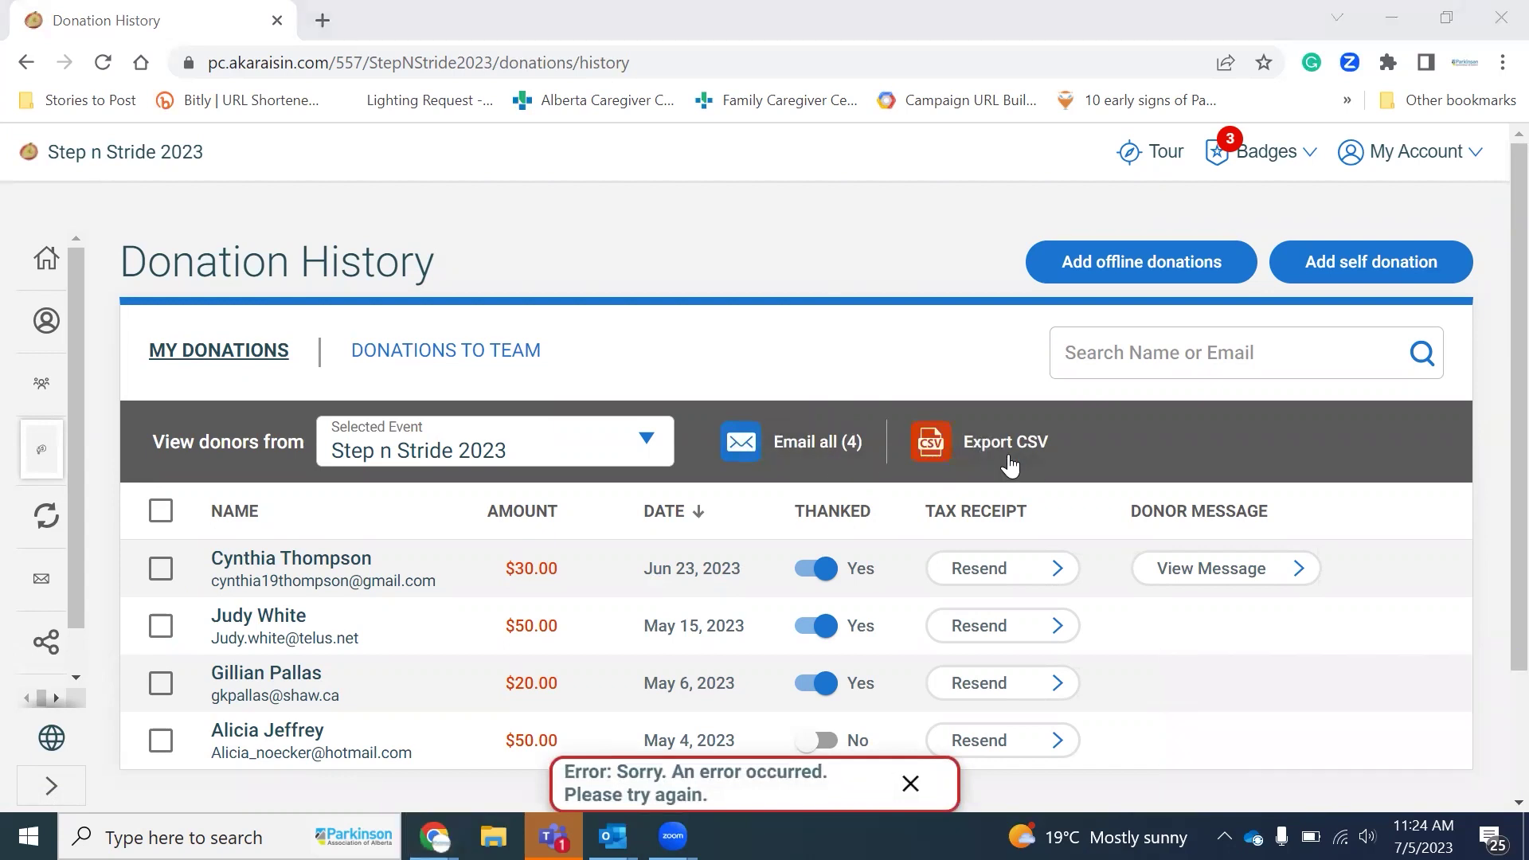
{"action": "scroll", "coordinate": [1034, 465], "scroll_direction": "down", "scroll_amount": 1}
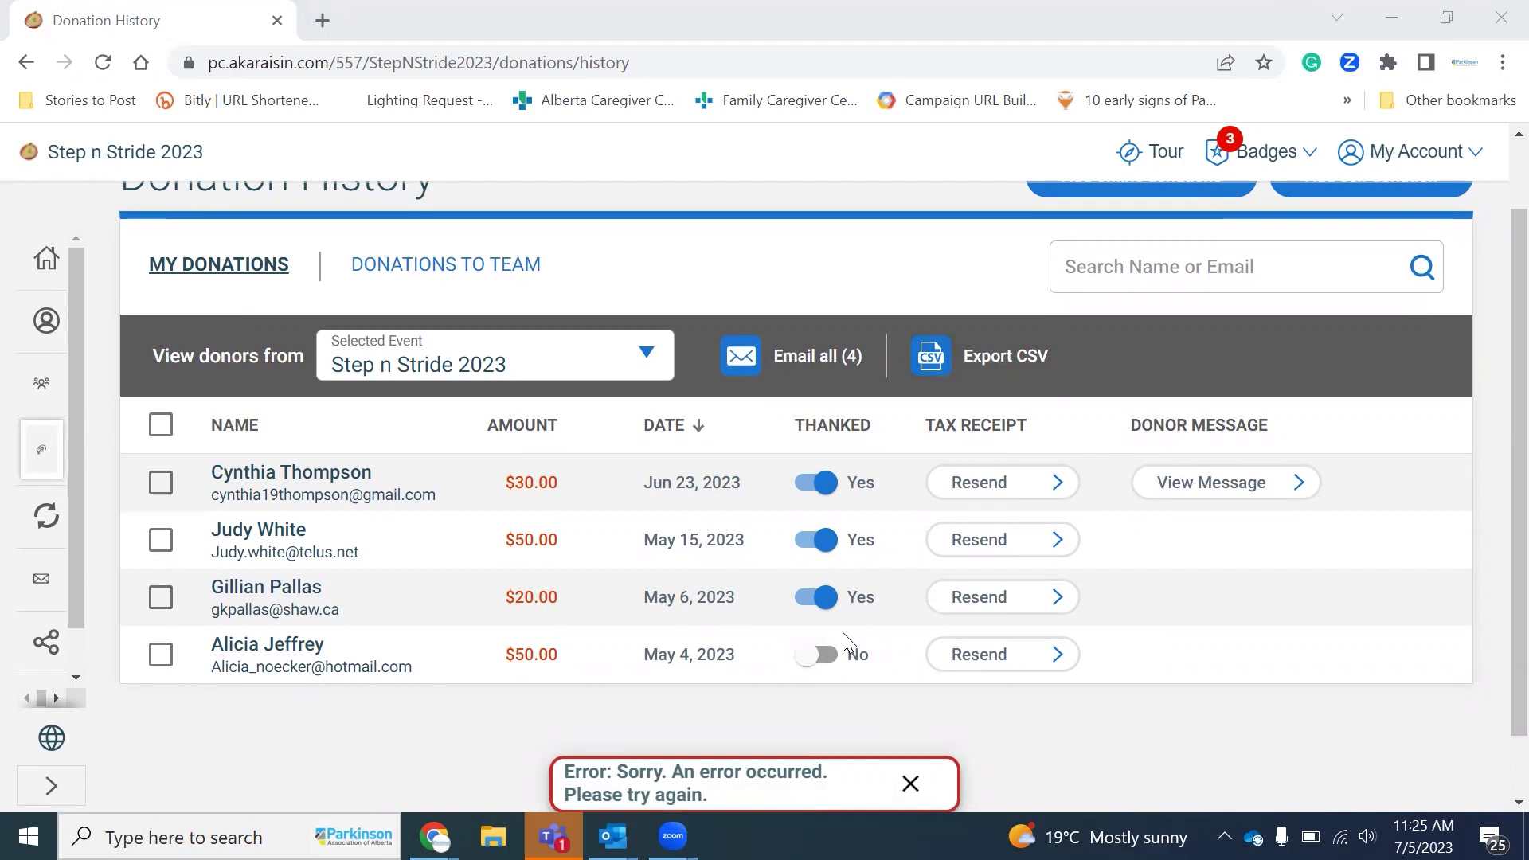
{"action": "scroll", "coordinate": [843, 633], "scroll_direction": "up", "scroll_amount": 2}
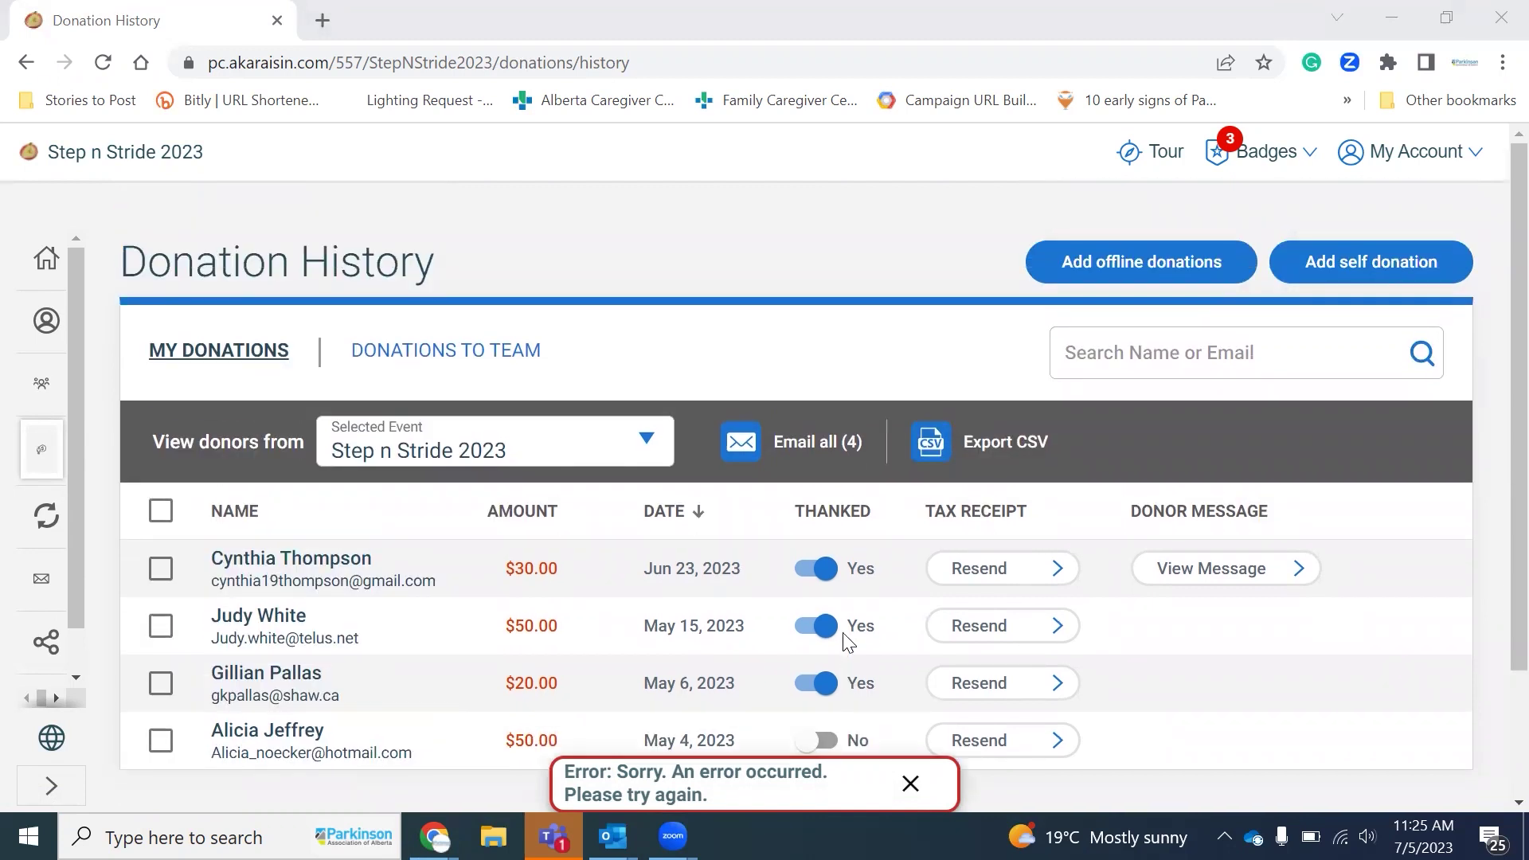
Step: Review Follow Ups: 0 donors not thanked, 17 non-donating contacts, 3 not emailed, 23 contacts total
{"action": "left_click", "coordinate": [48, 517]}
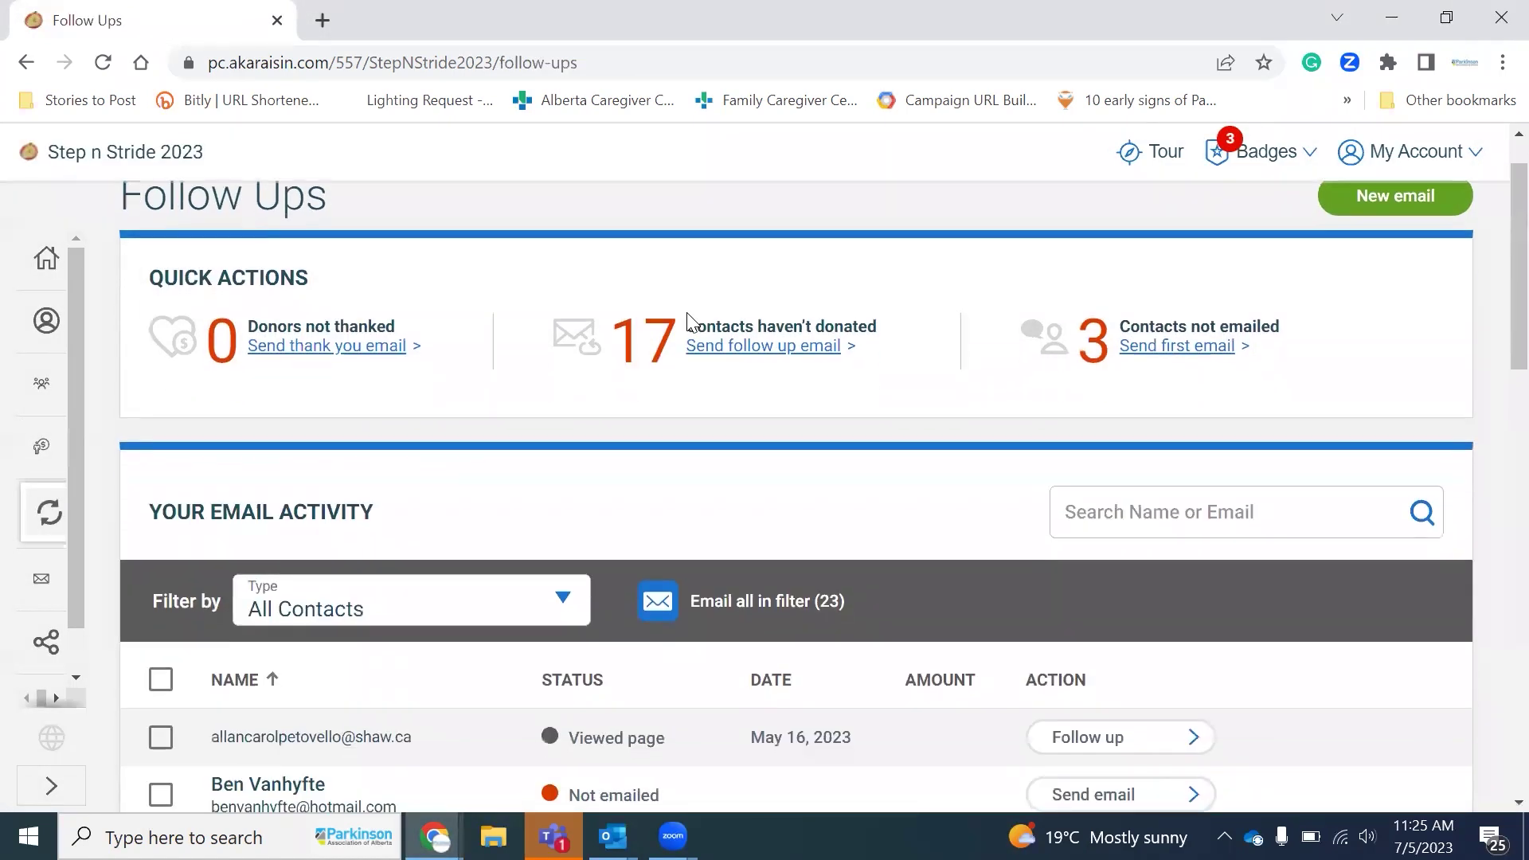
{"action": "scroll", "coordinate": [338, 285], "scroll_direction": "up", "scroll_amount": 1}
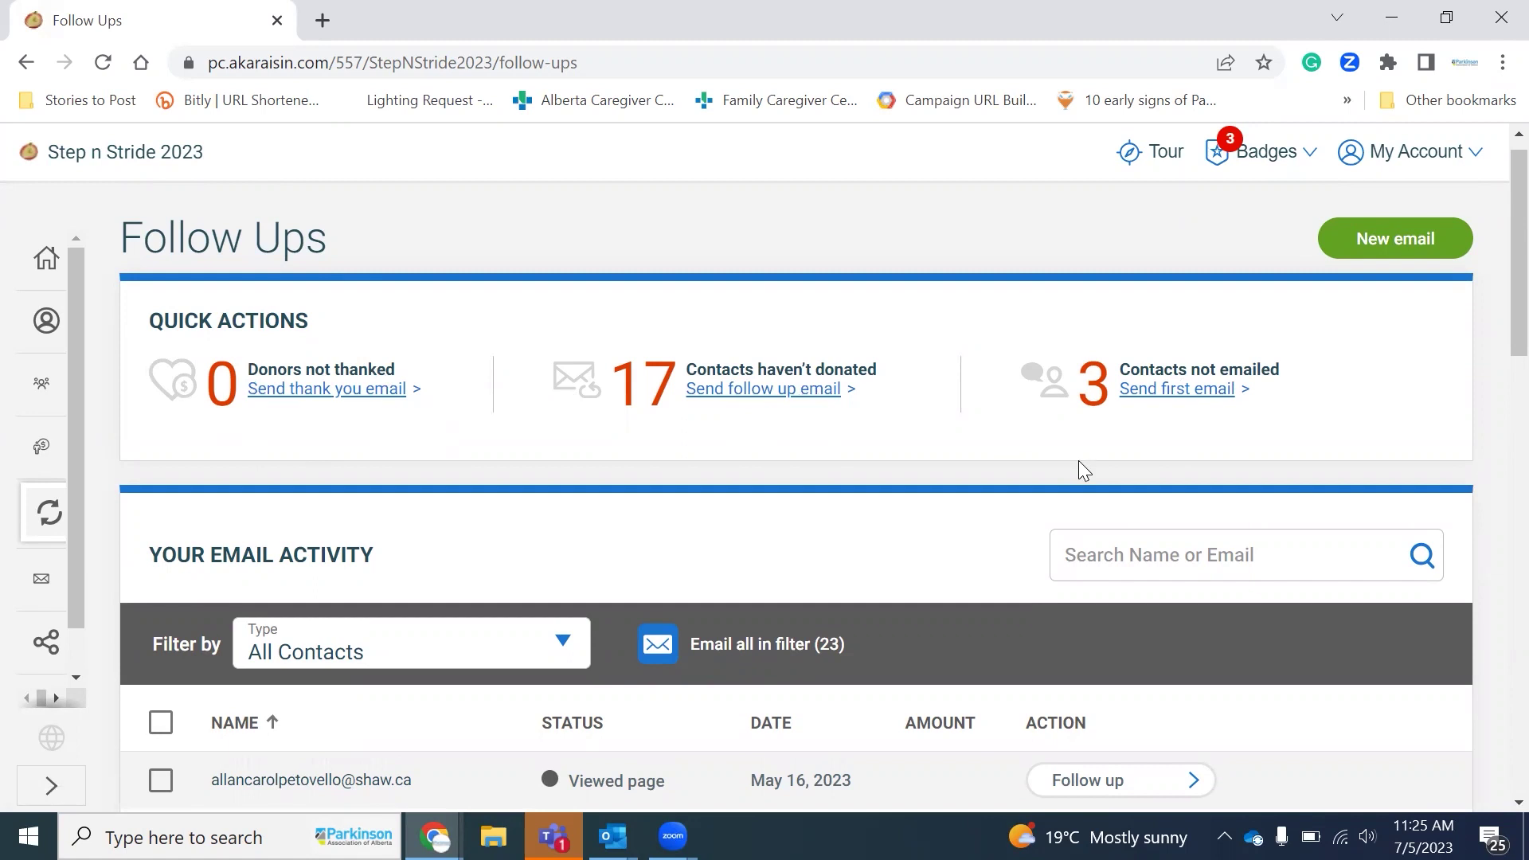
{"action": "scroll", "coordinate": [1080, 462], "scroll_direction": "down", "scroll_amount": 1}
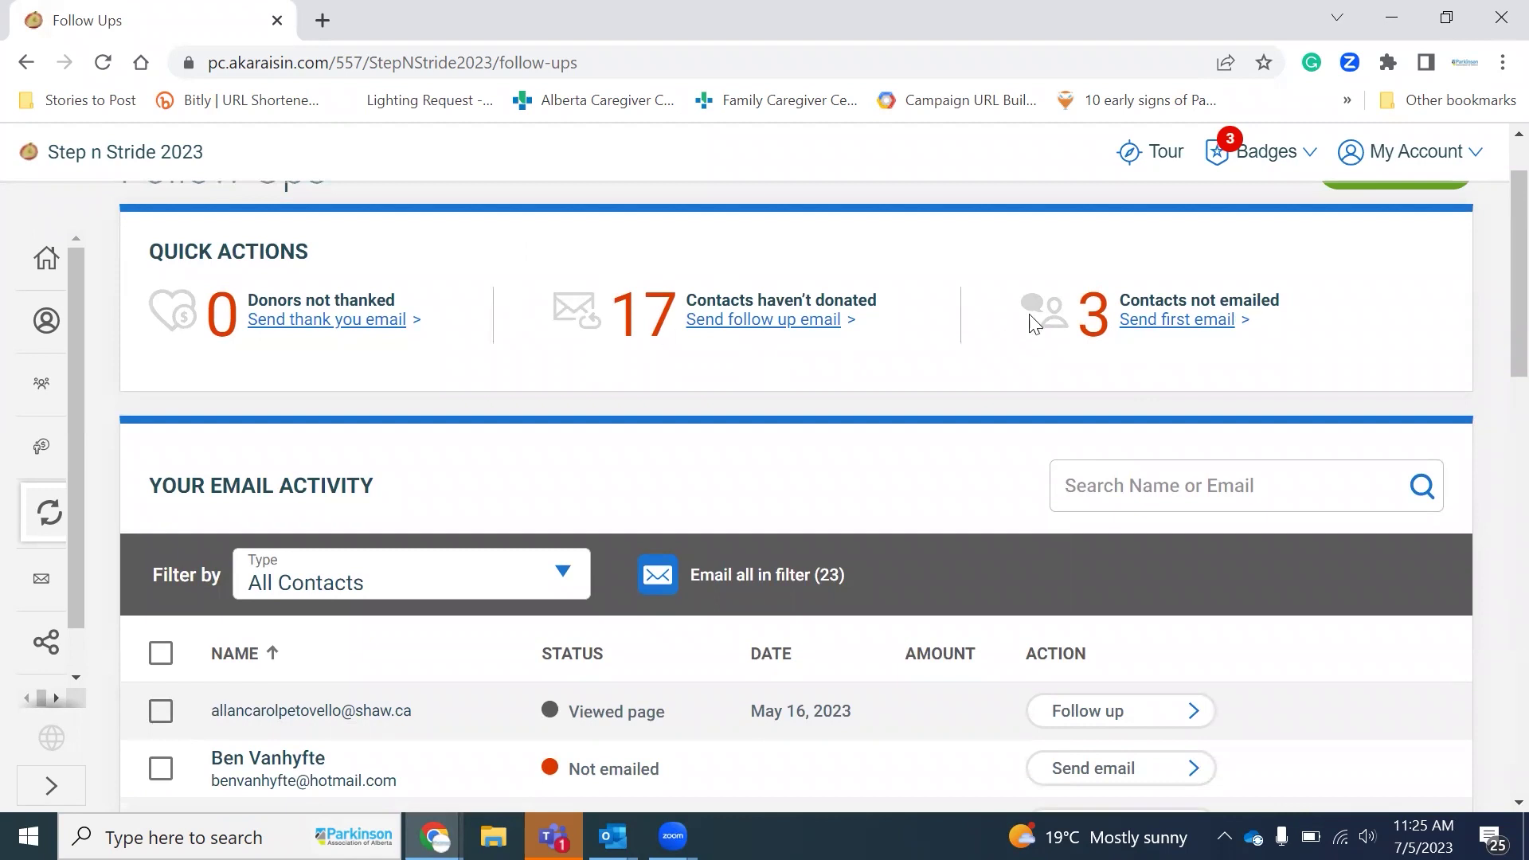
{"action": "scroll", "coordinate": [987, 563], "scroll_direction": "down", "scroll_amount": 1}
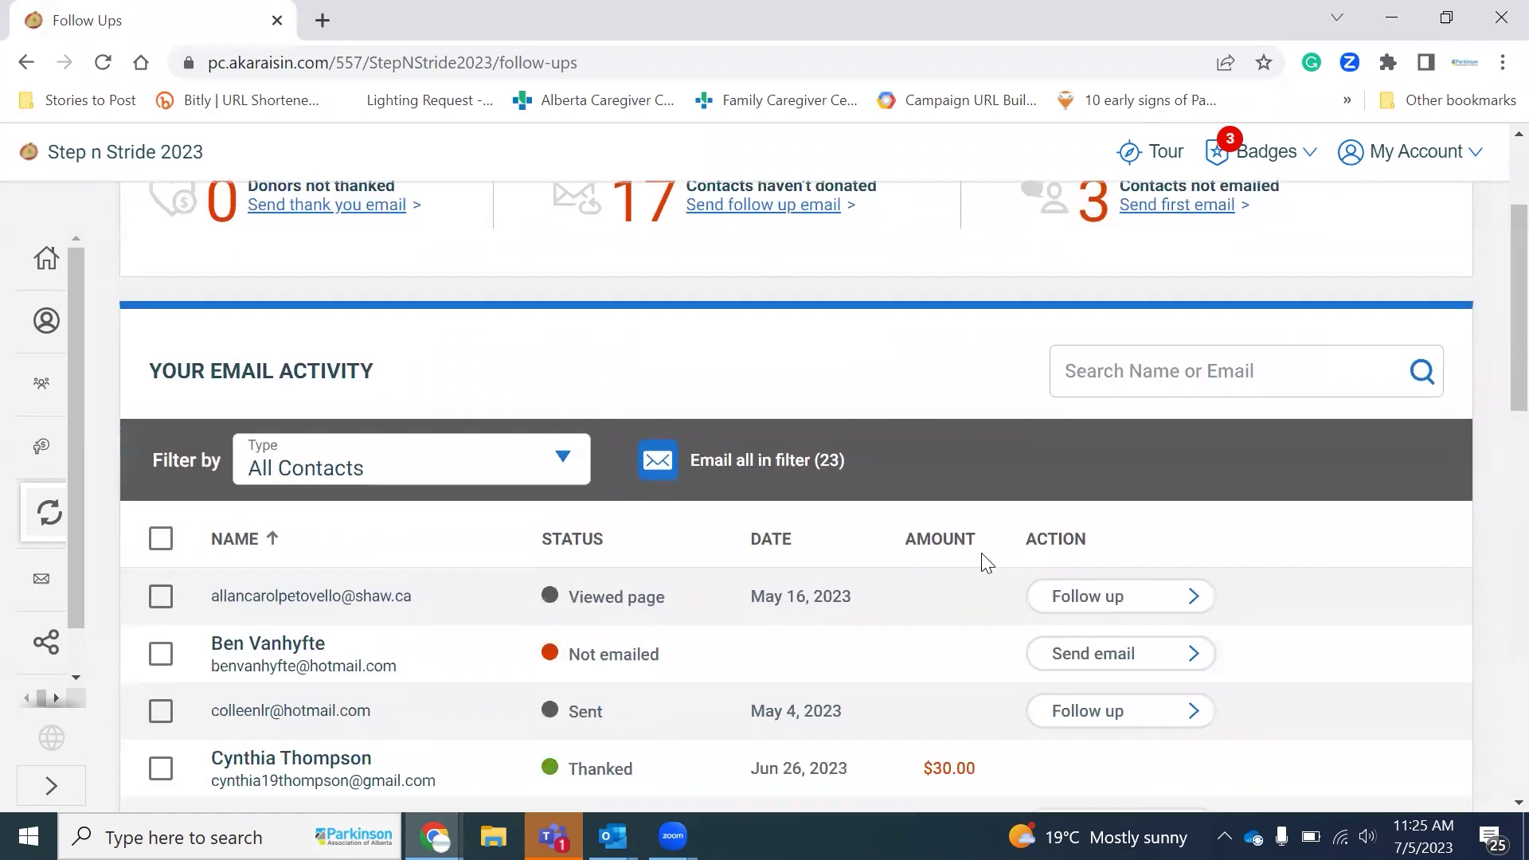
{"action": "scroll", "coordinate": [987, 562], "scroll_direction": "down", "scroll_amount": 2}
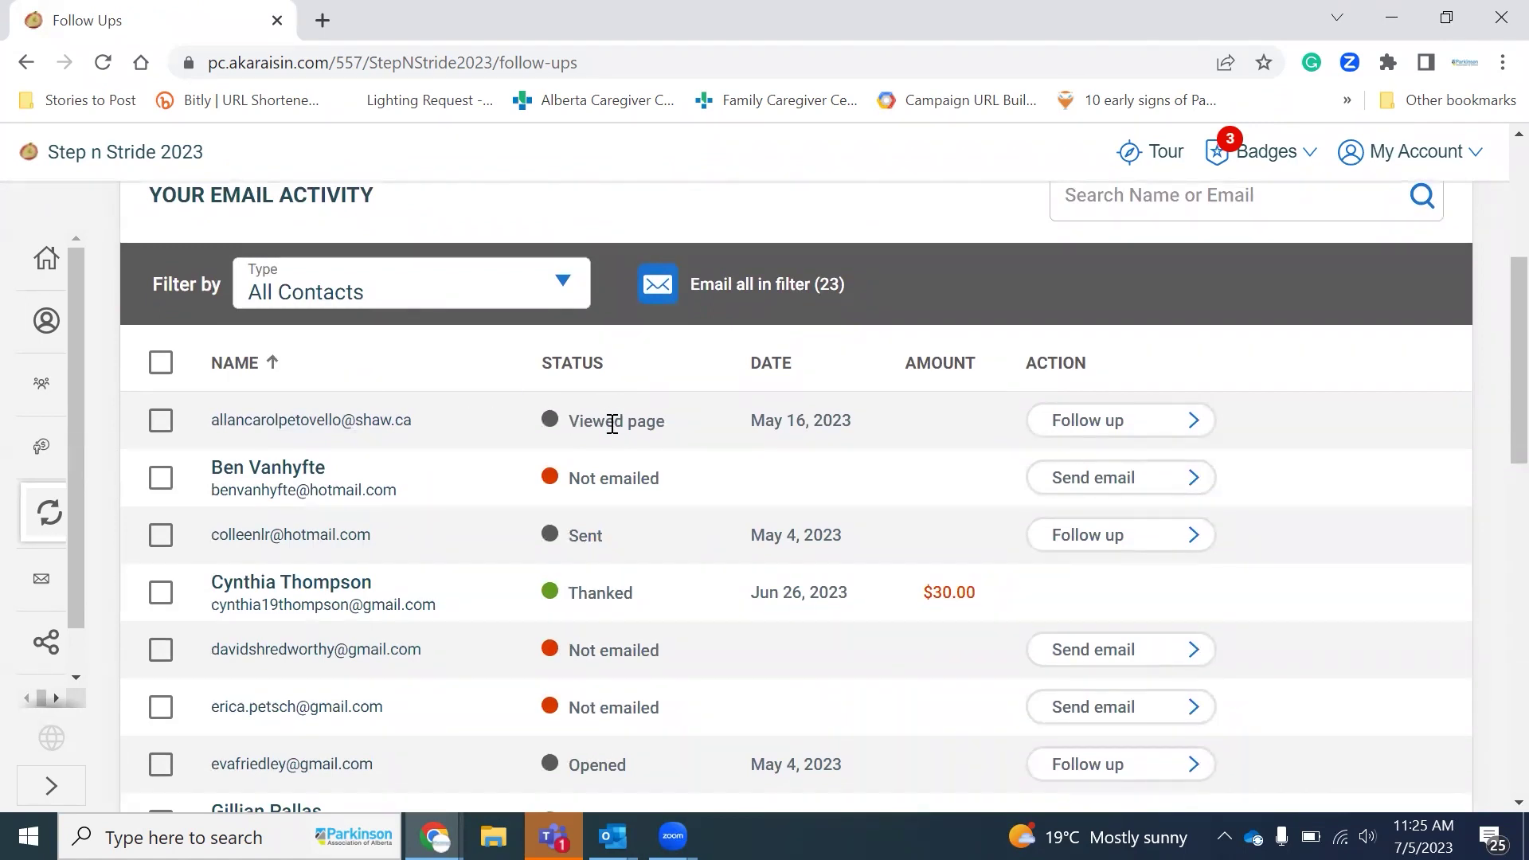
{"action": "scroll", "coordinate": [660, 418], "scroll_direction": "down", "scroll_amount": 1}
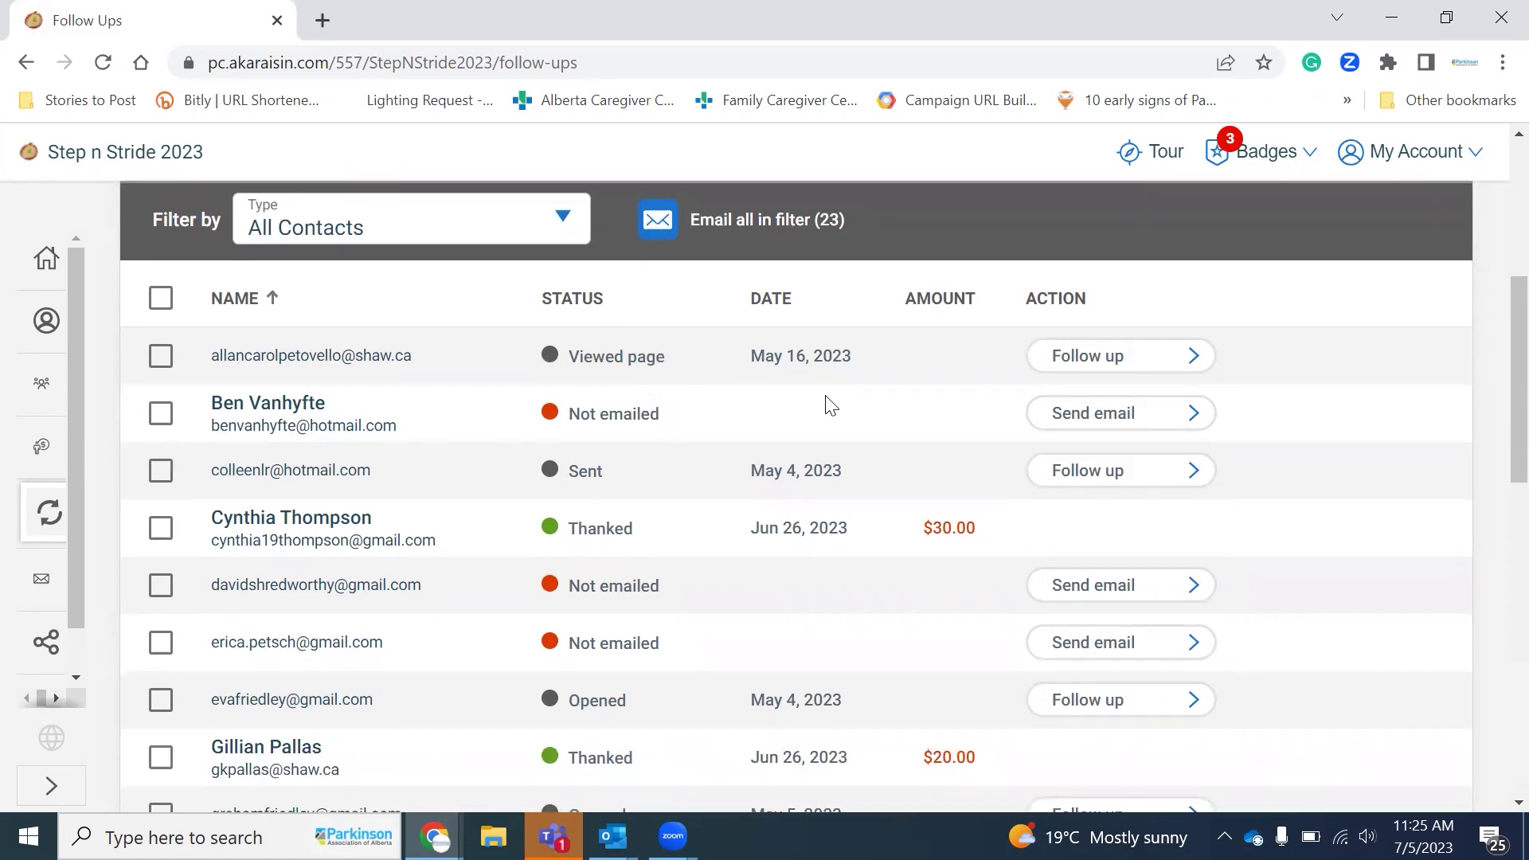
{"action": "scroll", "coordinate": [828, 406], "scroll_direction": "down", "scroll_amount": 1}
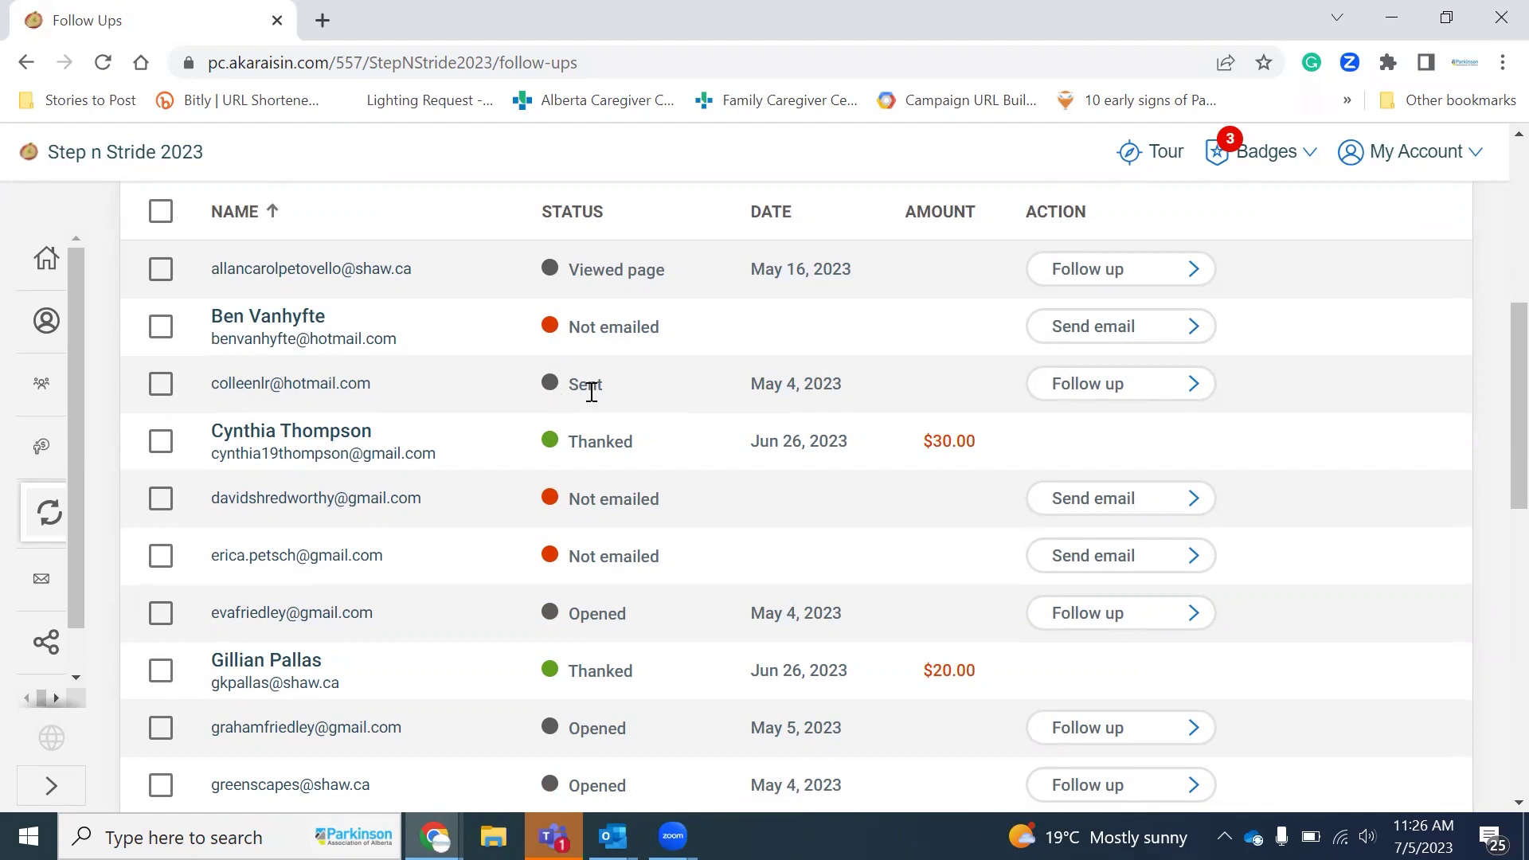
{"action": "scroll", "coordinate": [617, 491], "scroll_direction": "down", "scroll_amount": 1}
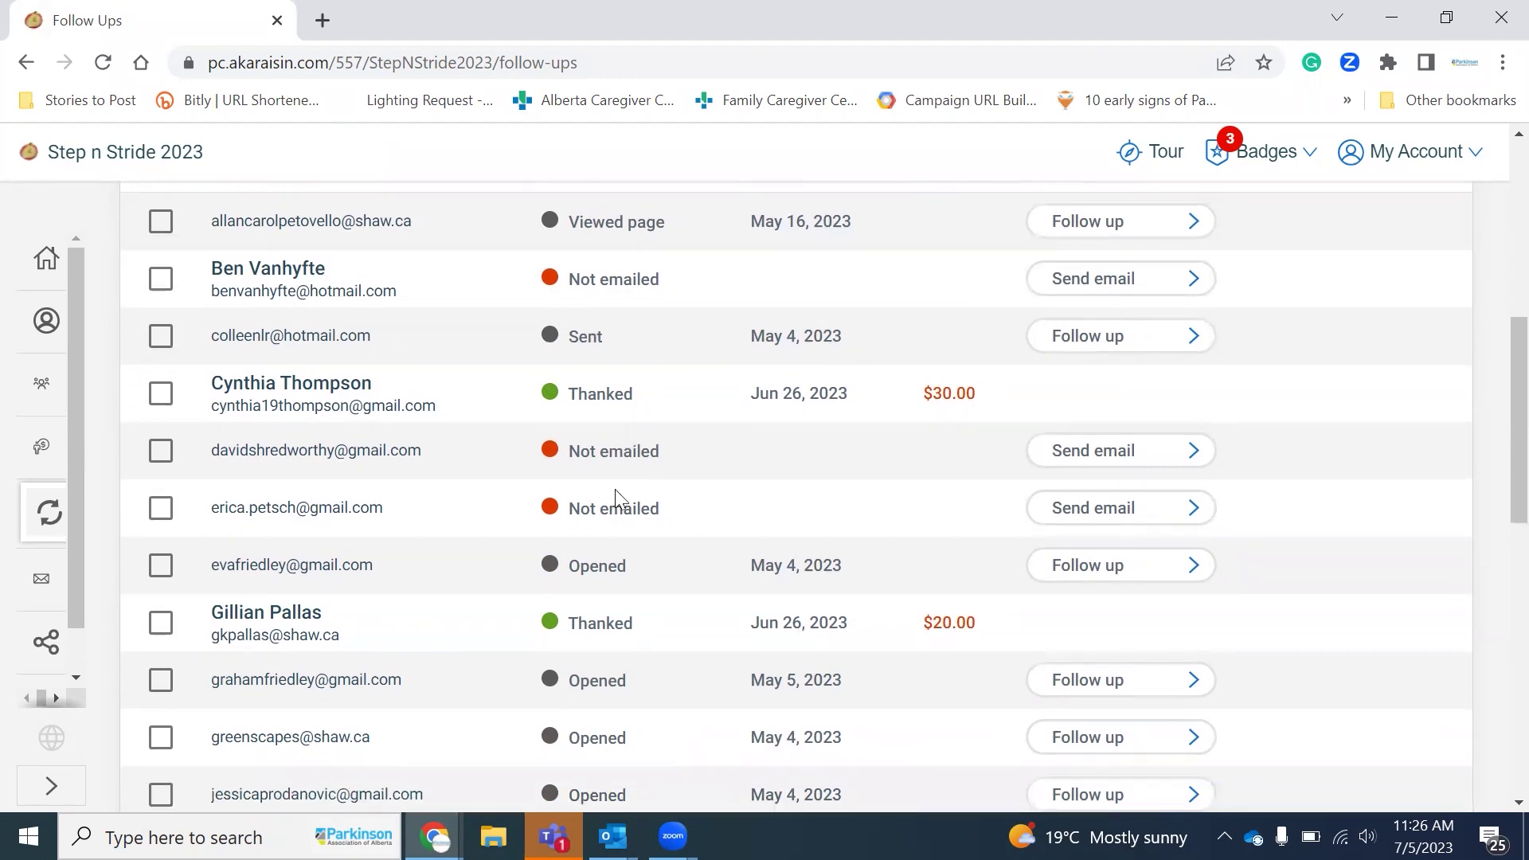
{"action": "scroll", "coordinate": [622, 536], "scroll_direction": "up", "scroll_amount": 7}
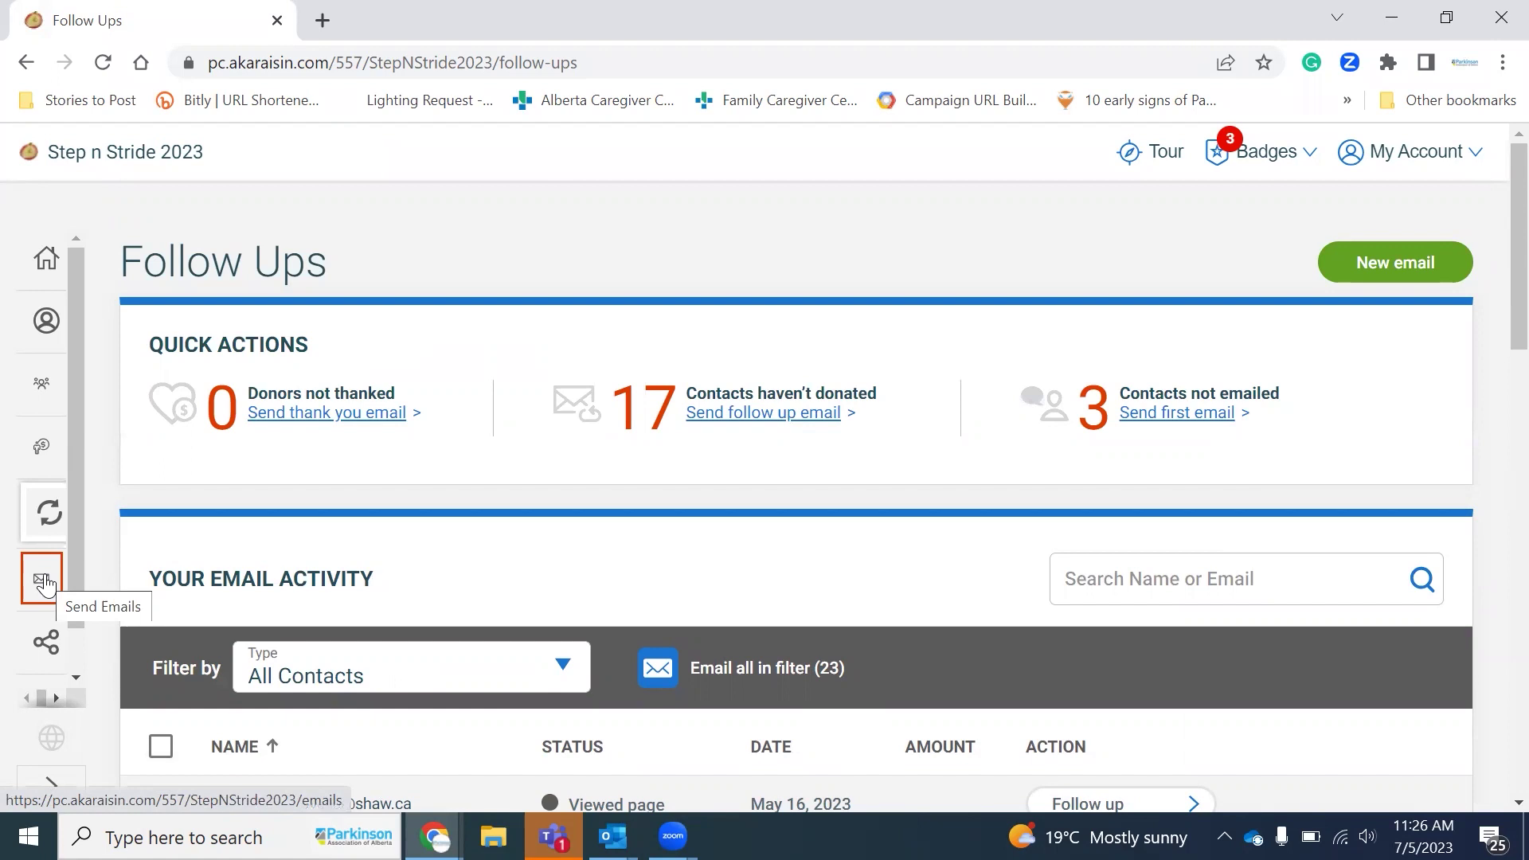
Step: Compose a new email from the Sponsor Me template, filling its subject and prewritten sponsorship message
{"action": "left_click", "coordinate": [44, 582]}
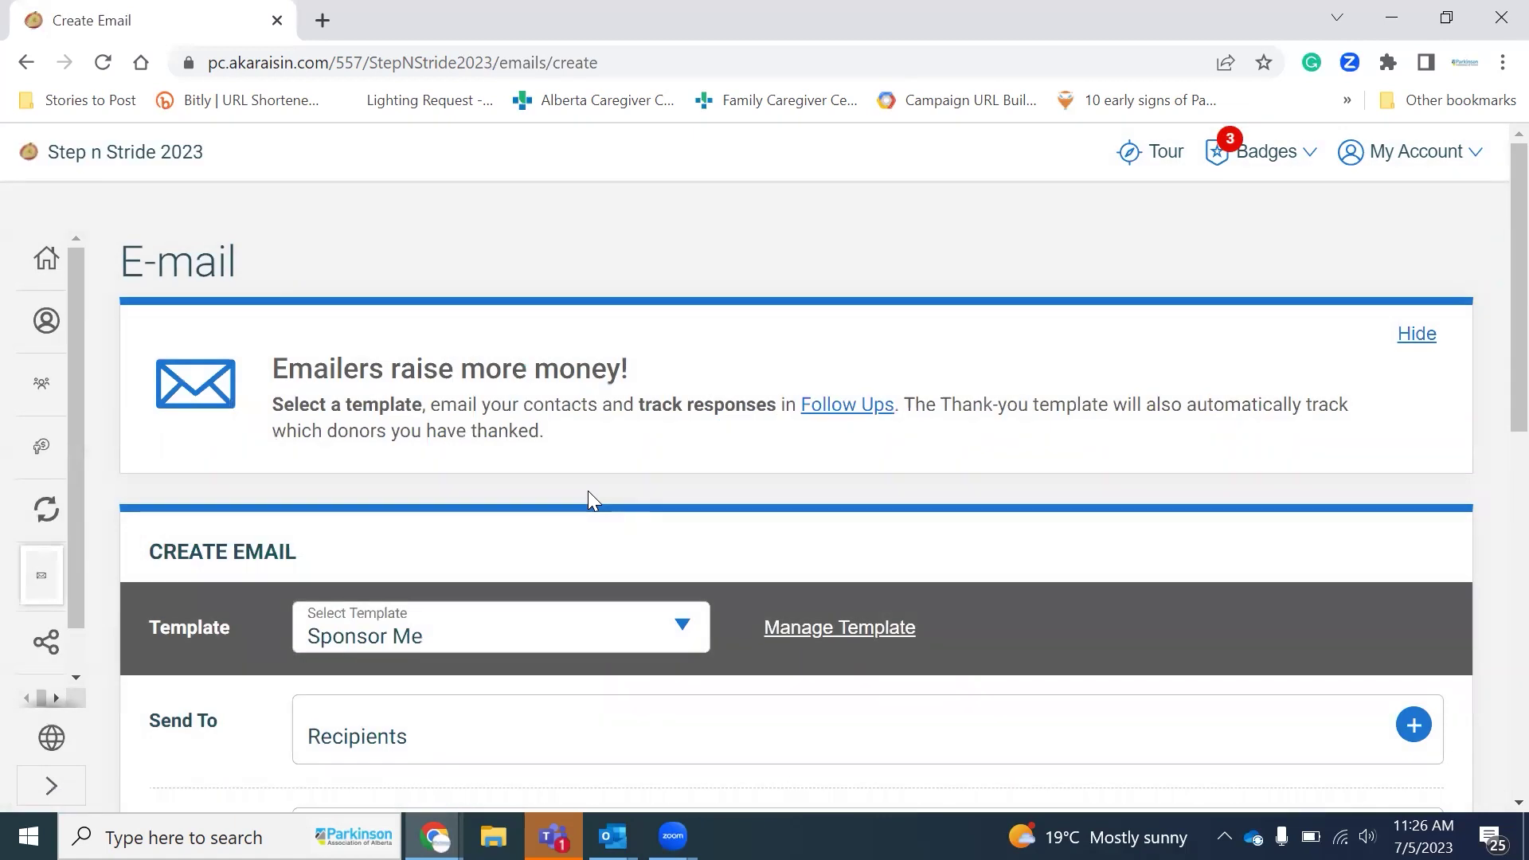
{"action": "scroll", "coordinate": [588, 493], "scroll_direction": "down", "scroll_amount": 2}
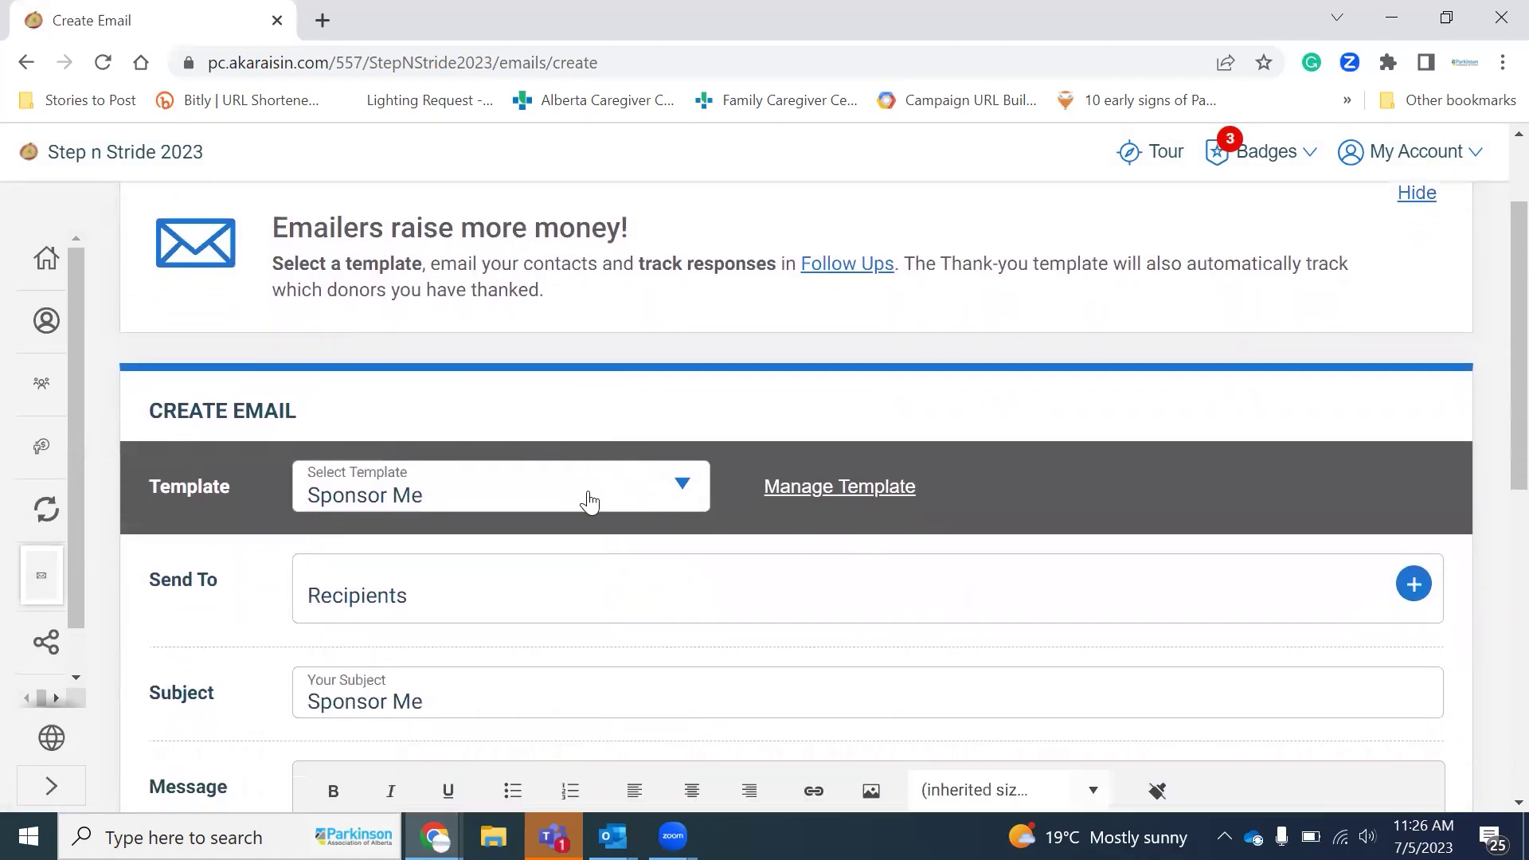
{"action": "scroll", "coordinate": [589, 502], "scroll_direction": "down", "scroll_amount": 1}
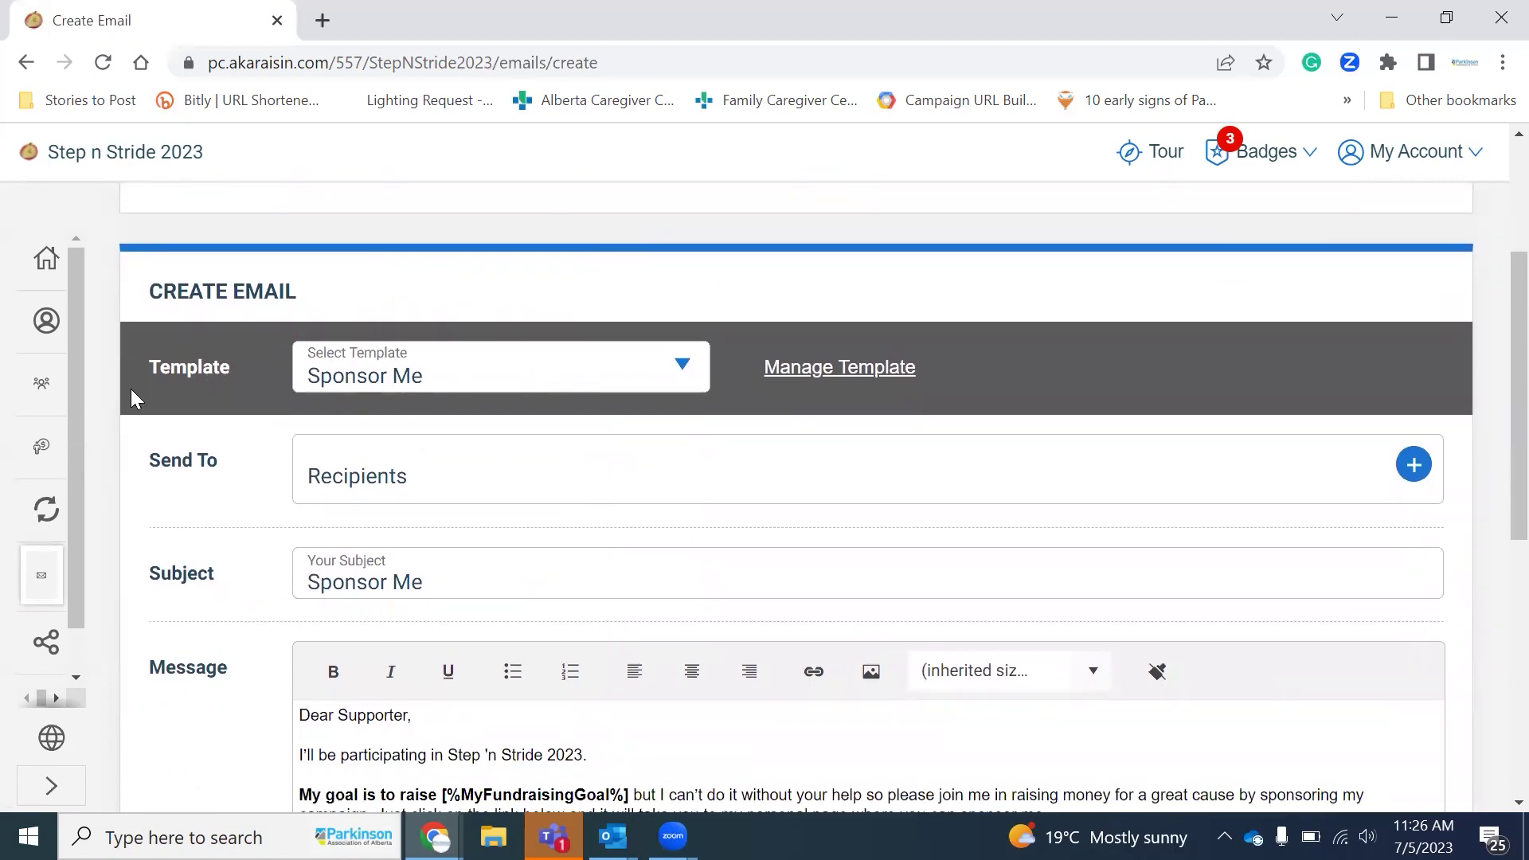
{"action": "left_click", "coordinate": [421, 376]}
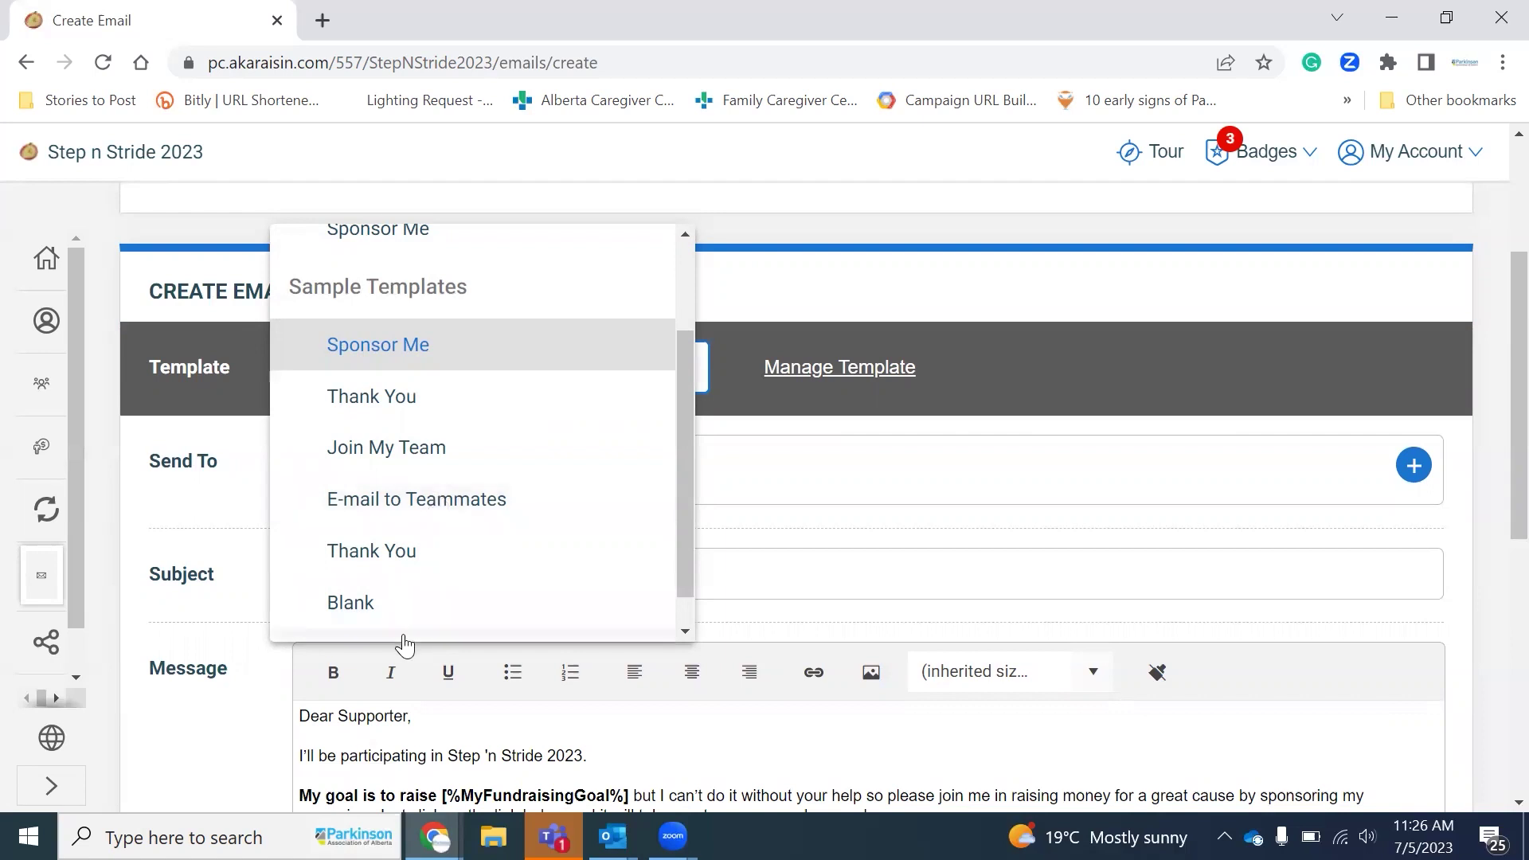
{"action": "left_click", "coordinate": [428, 355]}
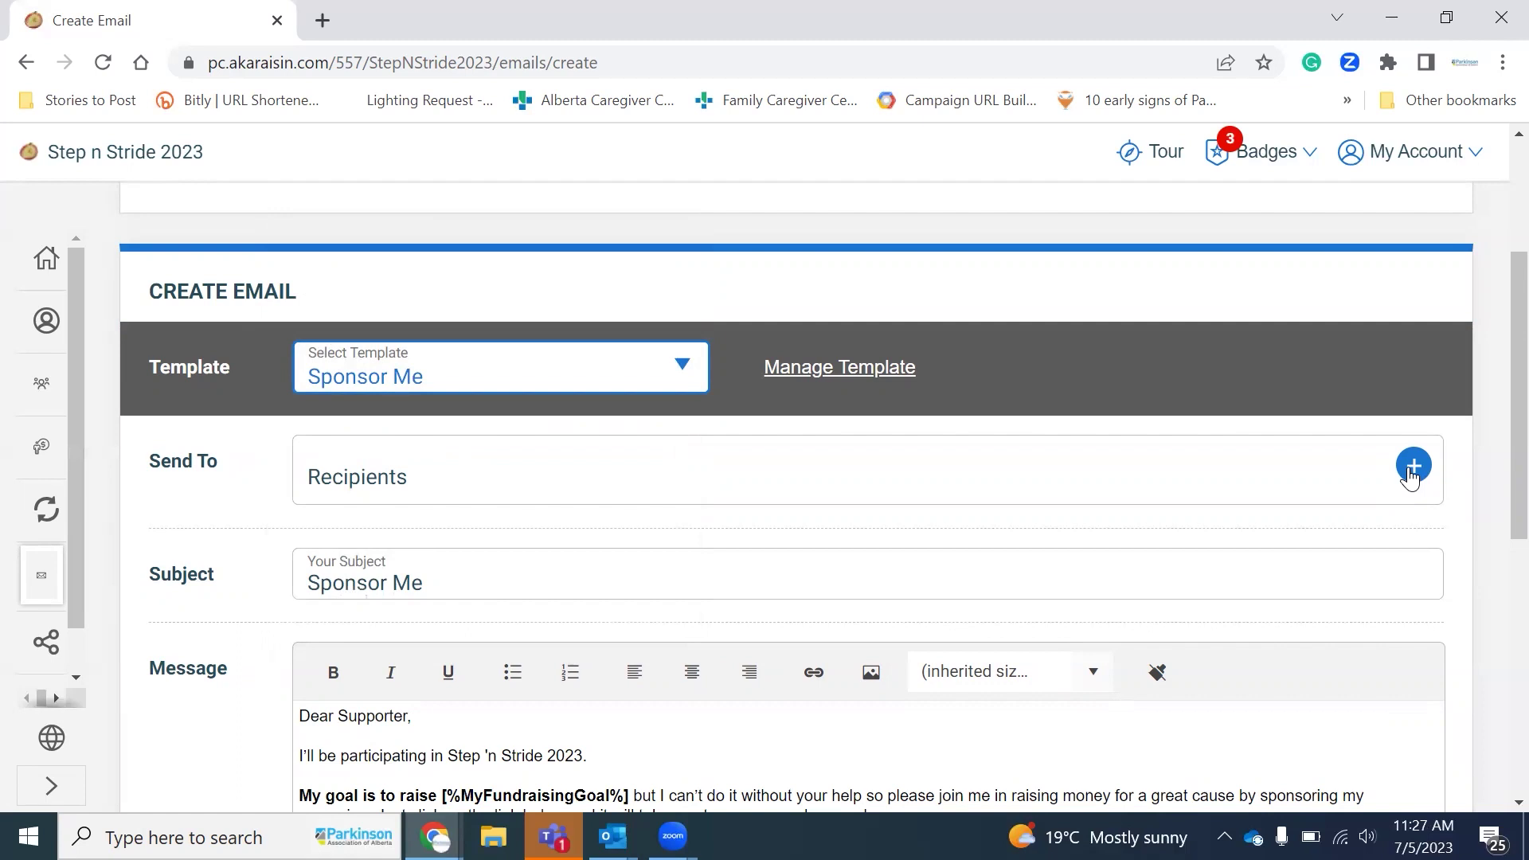
Step: Add three contacts from the contact list as recipients of the Sponsor Me email
{"action": "left_click", "coordinate": [1413, 467]}
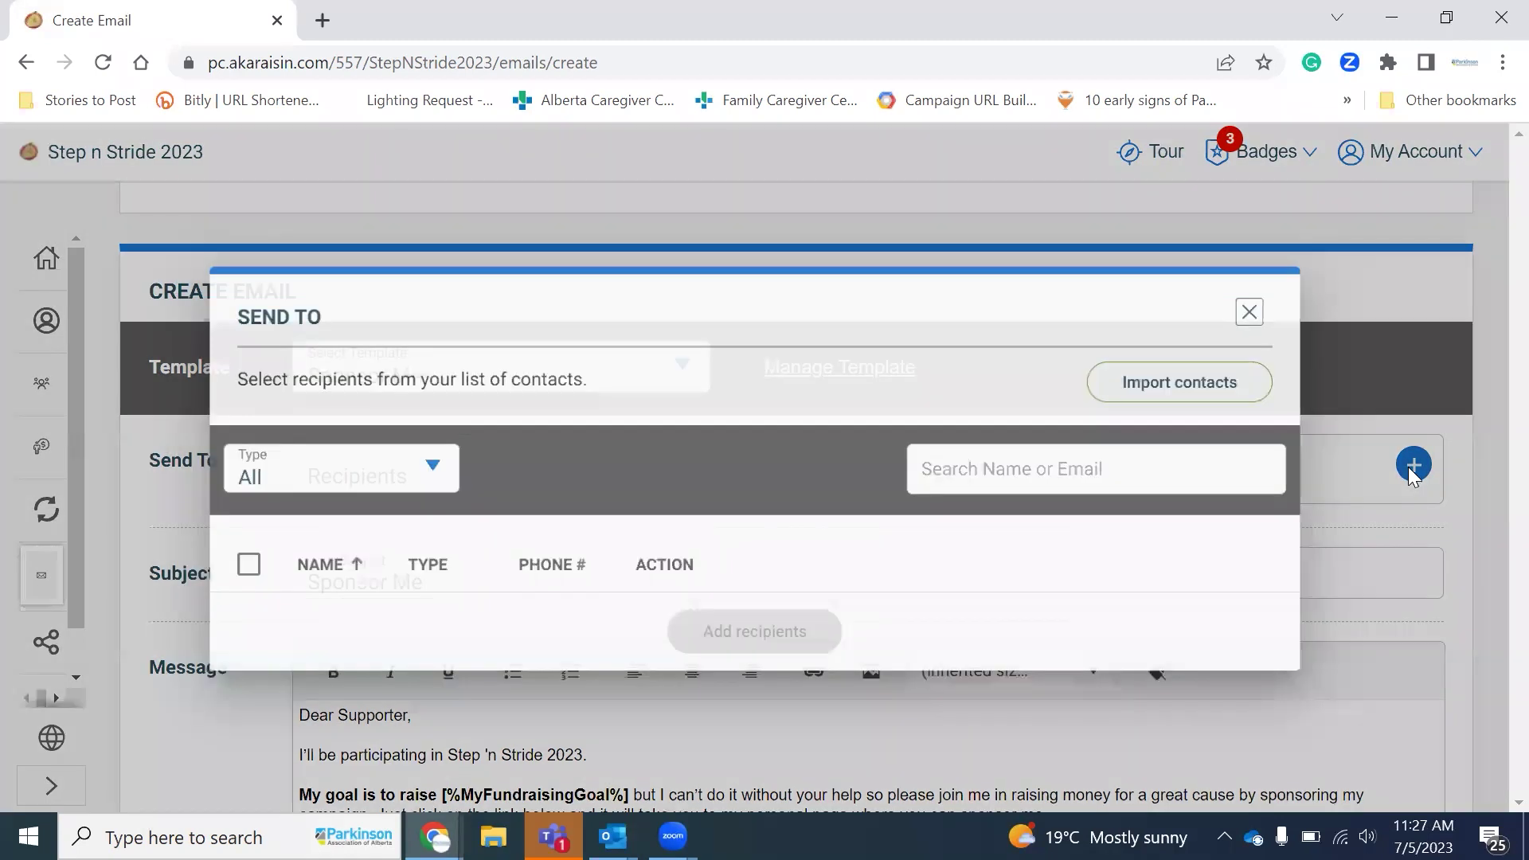
{"action": "scroll", "coordinate": [909, 552], "scroll_direction": "down", "scroll_amount": 12}
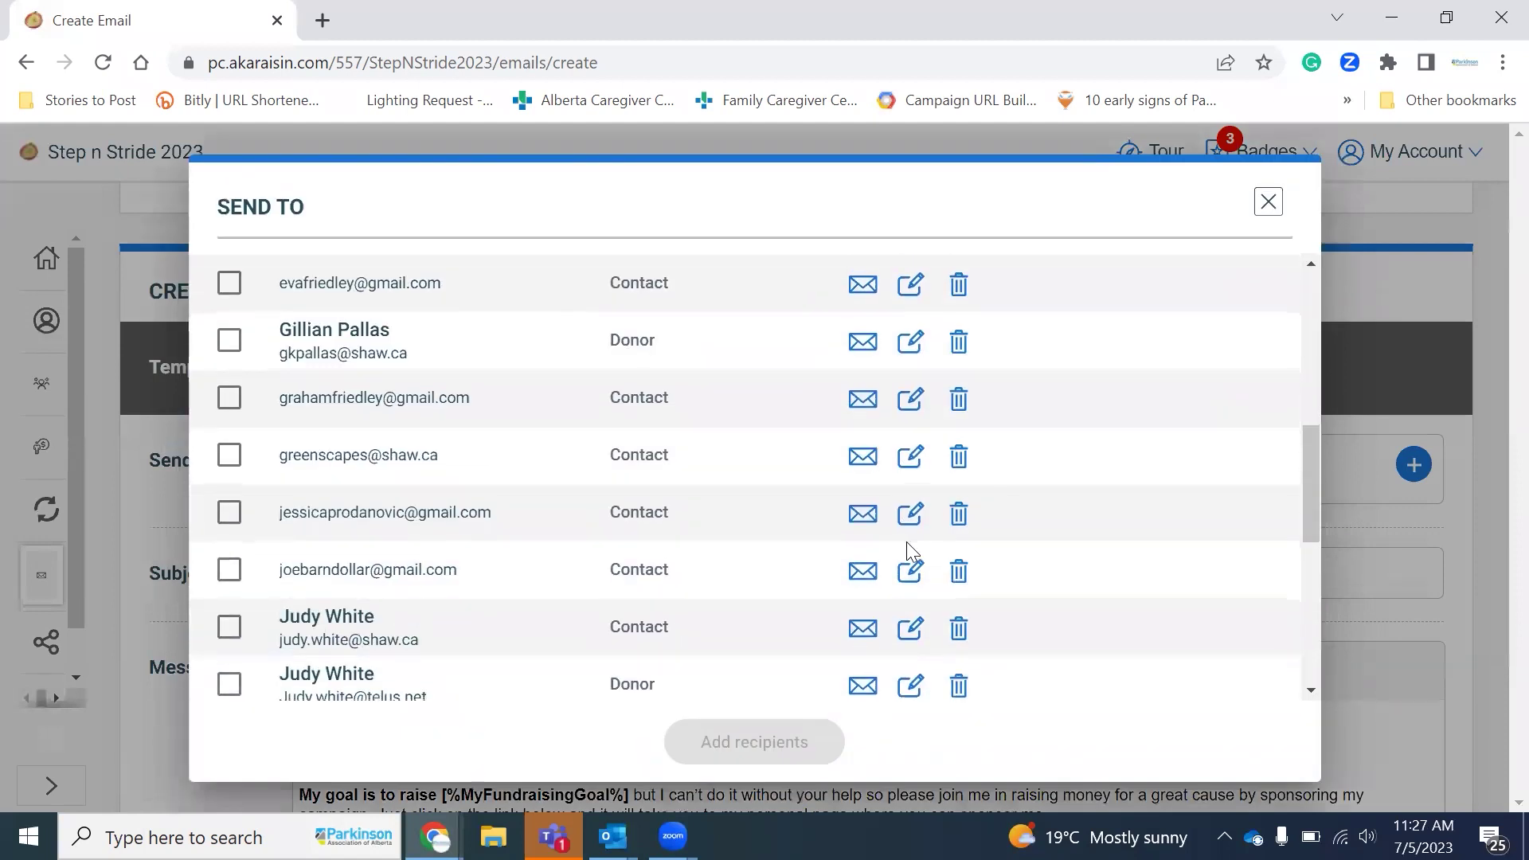
{"action": "scroll", "coordinate": [909, 552], "scroll_direction": "up", "scroll_amount": 12}
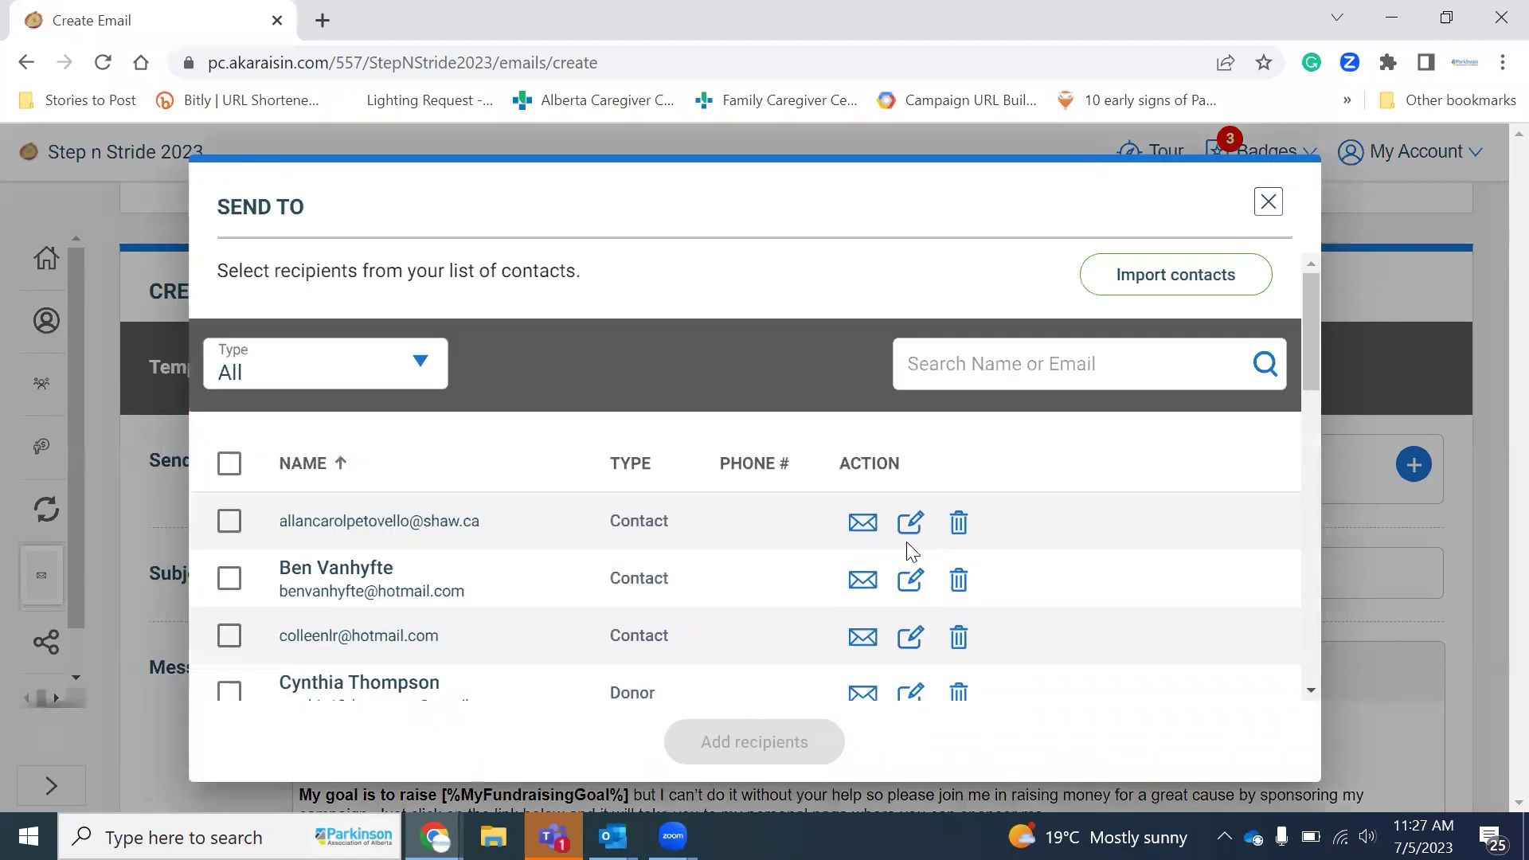
{"action": "left_click", "coordinate": [229, 521]}
{"action": "left_click", "coordinate": [228, 581]}
{"action": "left_click", "coordinate": [228, 636]}
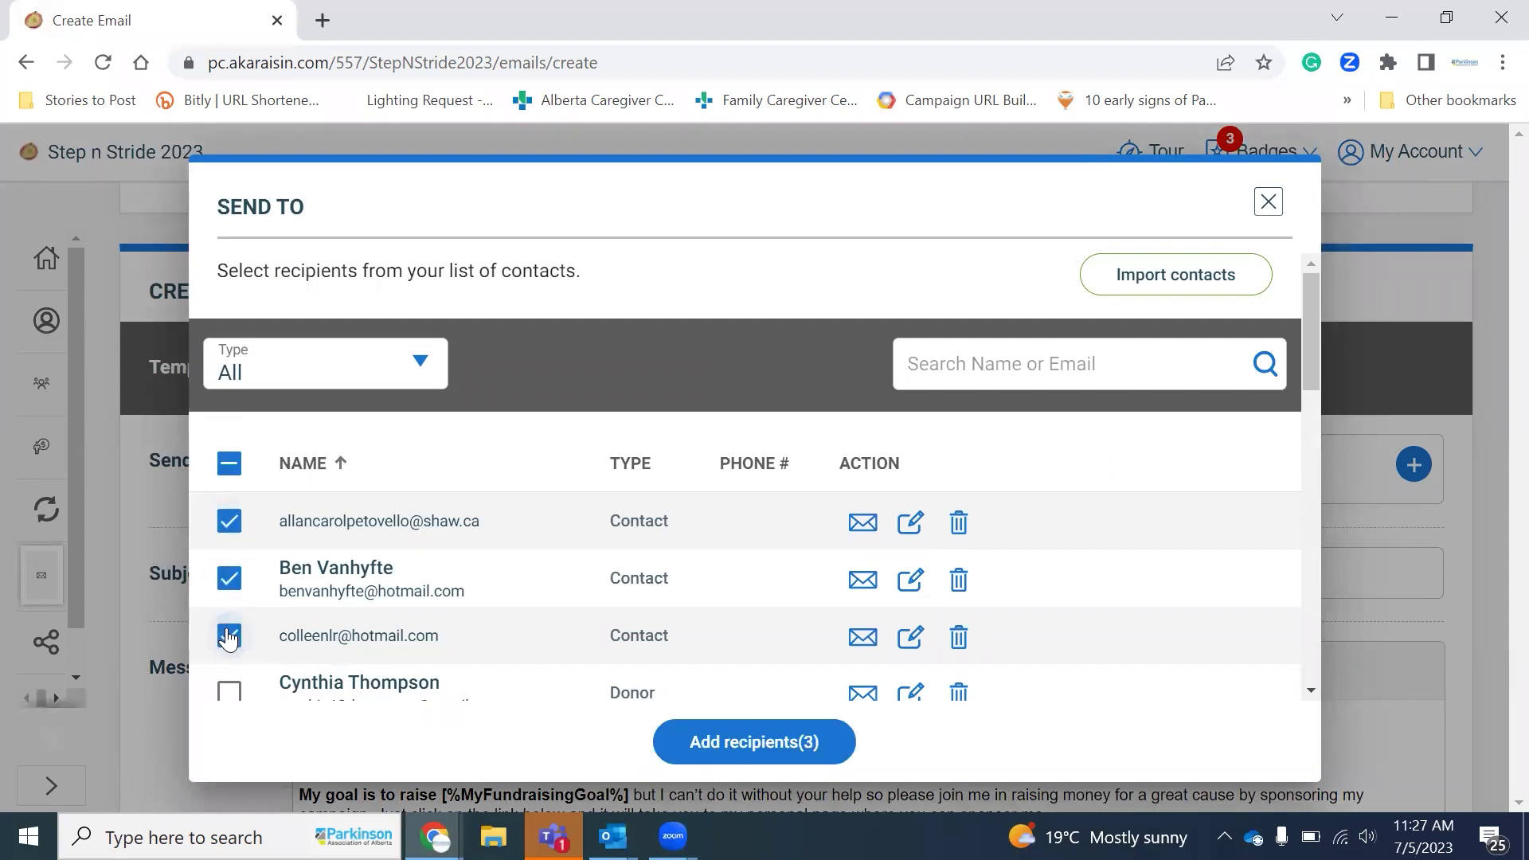
{"action": "left_click", "coordinate": [802, 748]}
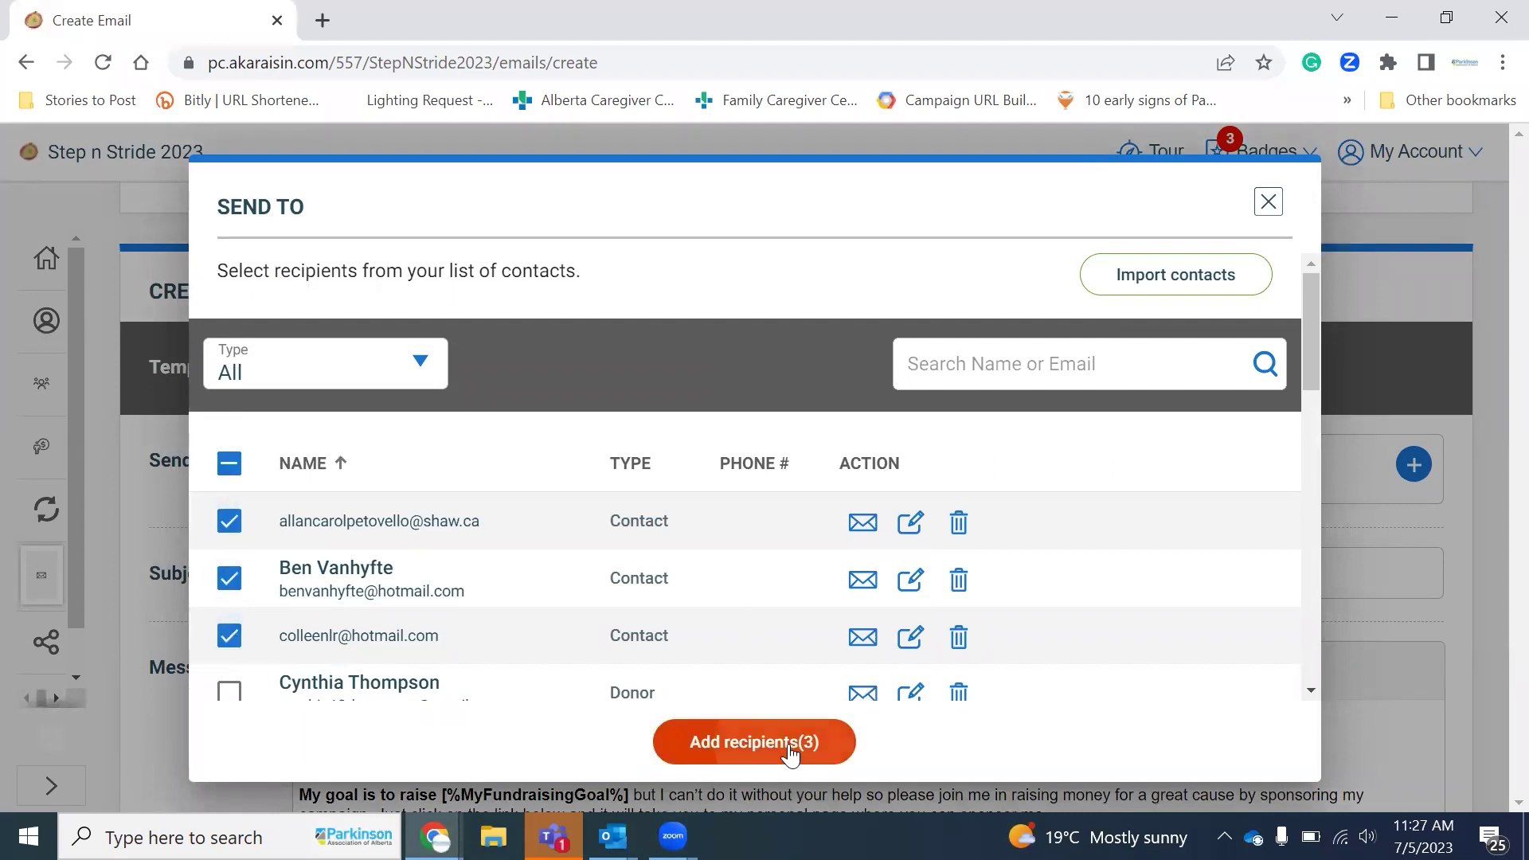
{"action": "scroll", "coordinate": [392, 502], "scroll_direction": "down", "scroll_amount": 1}
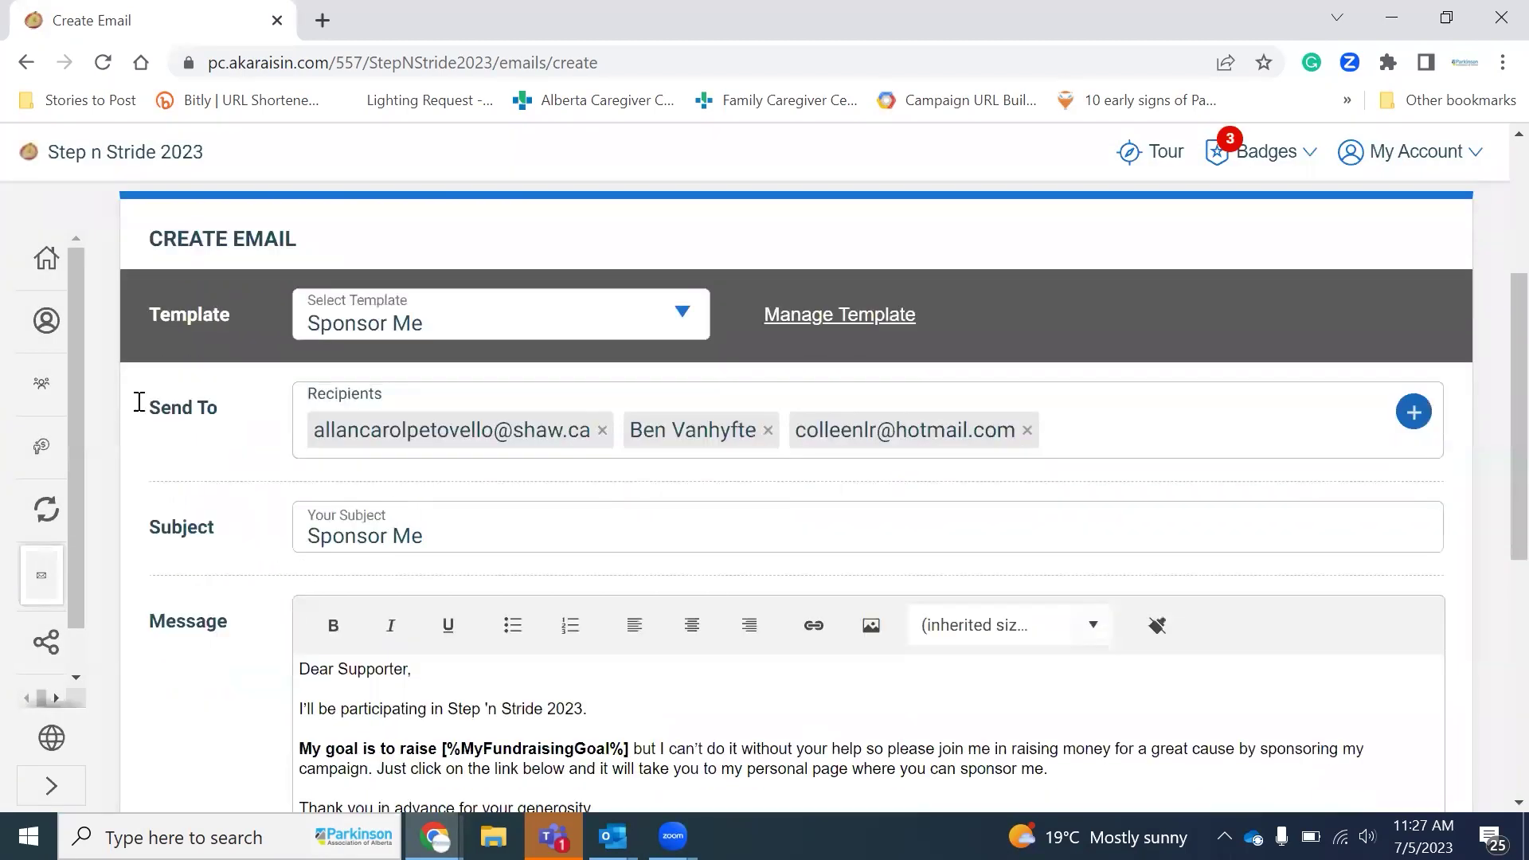
Step: Enter a fourth supporter's e-mail address and accept the suggestion as a recipient
{"action": "left_click", "coordinate": [1182, 428]}
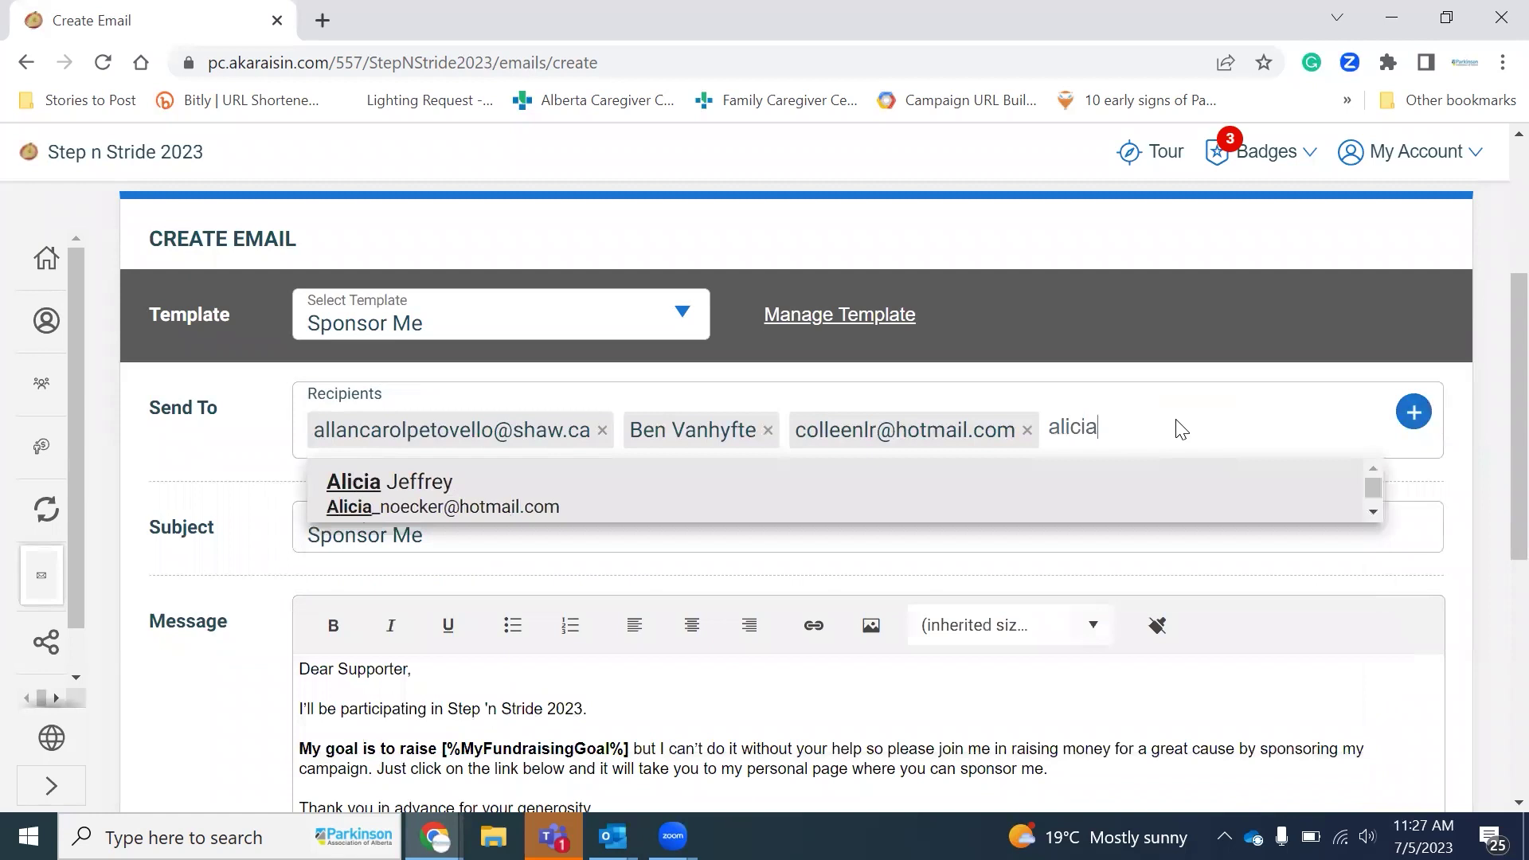
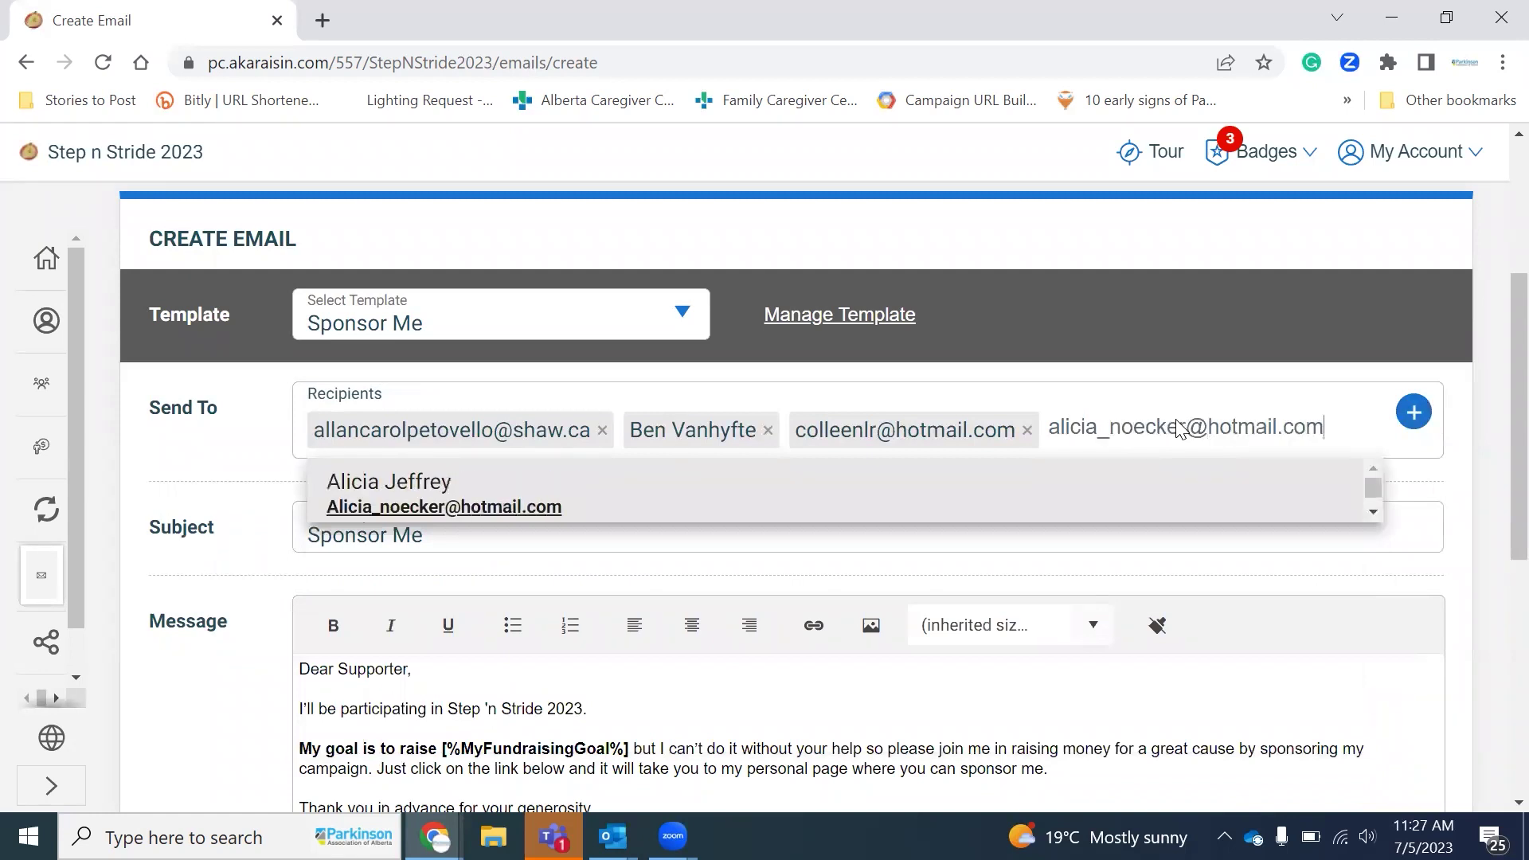
{"action": "key", "text": "Return"}
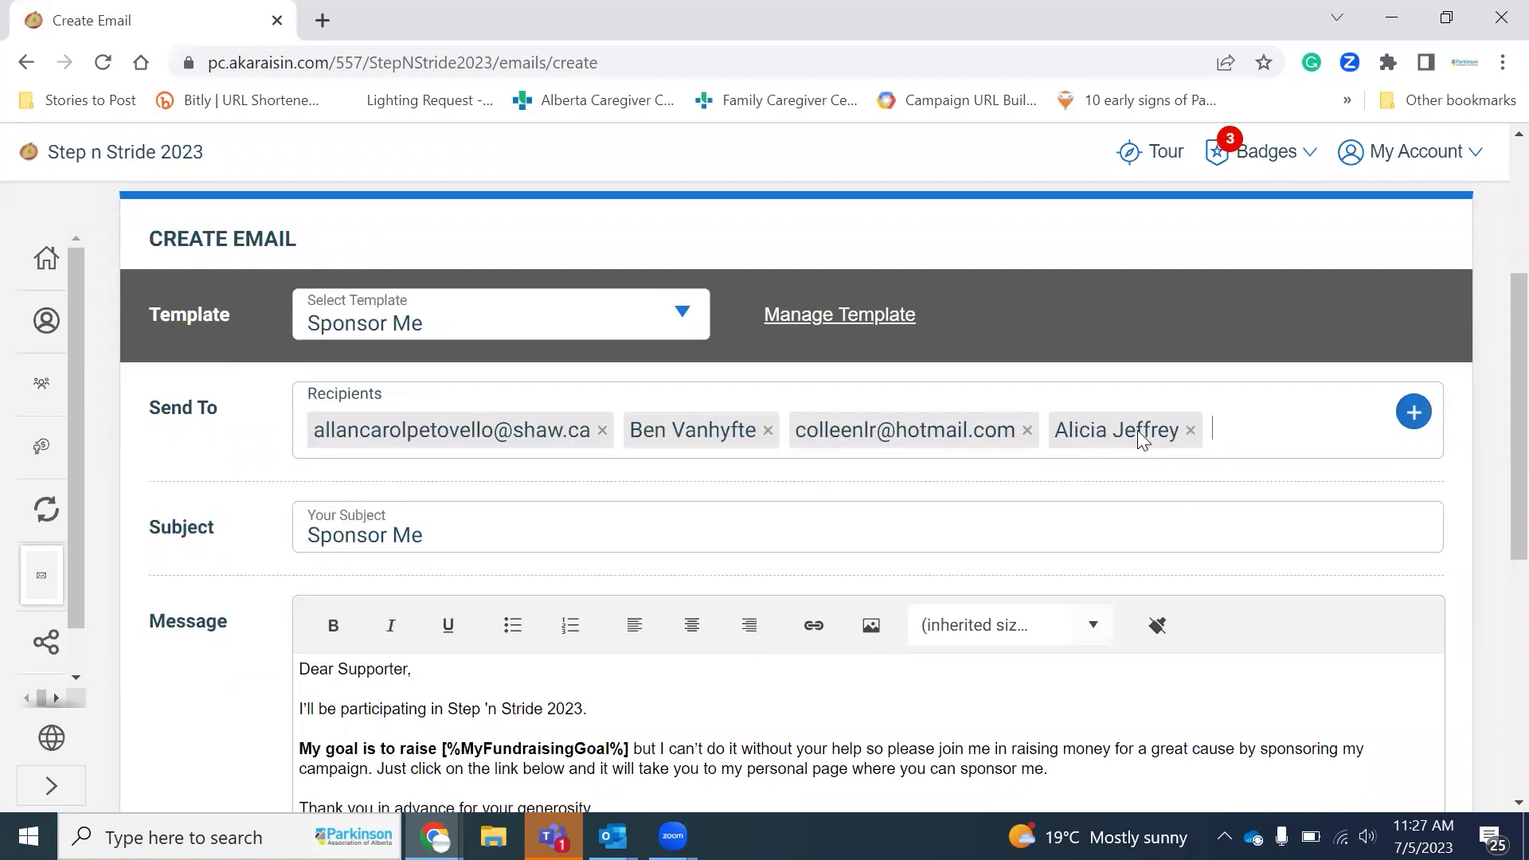
{"action": "scroll", "coordinate": [975, 586], "scroll_direction": "down", "scroll_amount": 2}
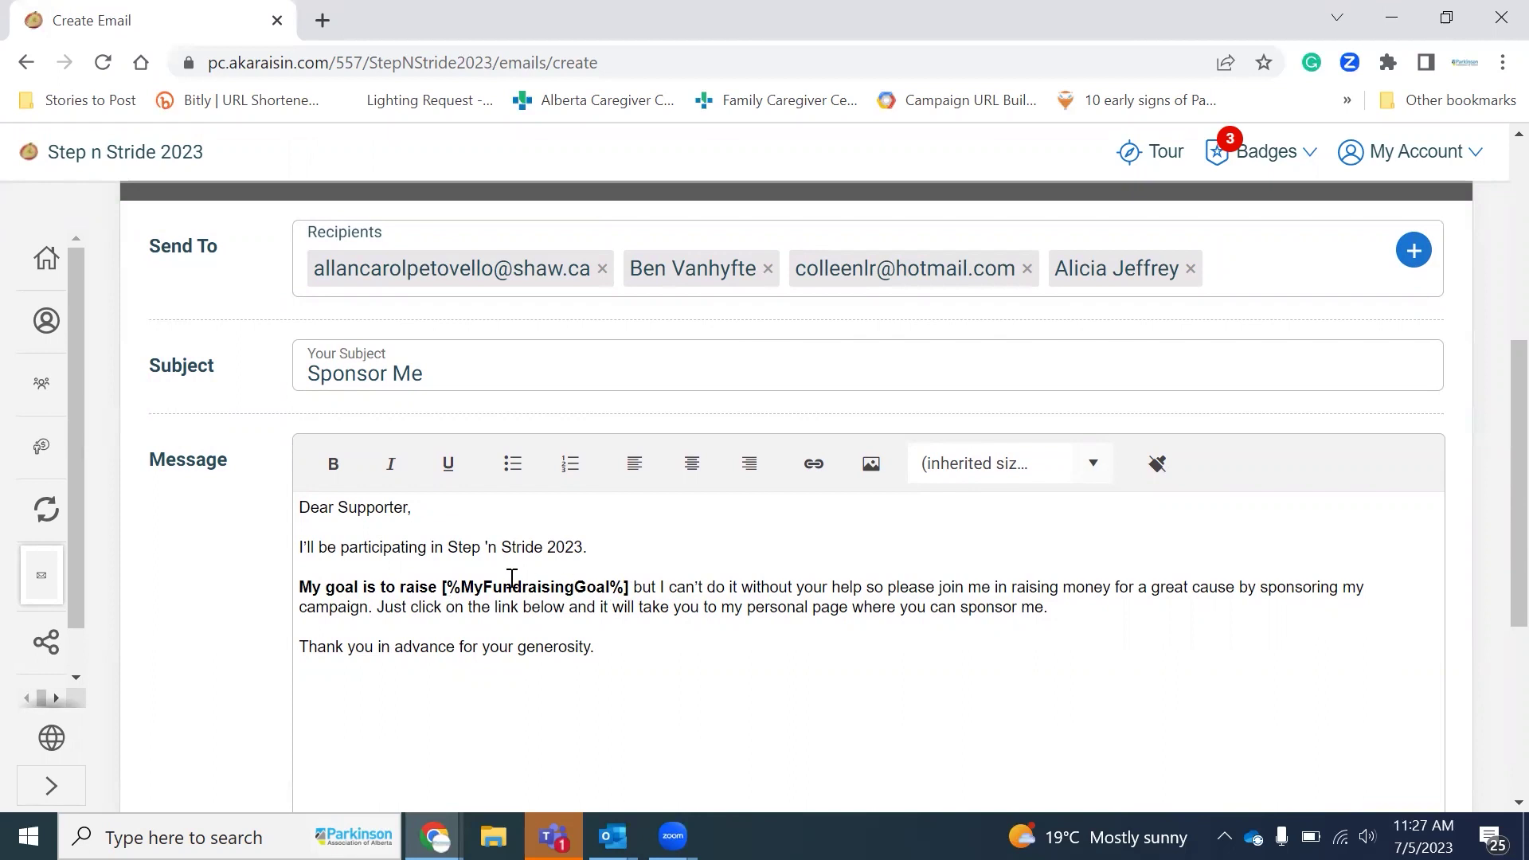
{"action": "left_click_drag", "start_coordinate": [632, 638], "coordinate": [480, 590]}
{"action": "left_click", "coordinate": [637, 663]}
{"action": "scroll", "coordinate": [637, 664], "scroll_direction": "down", "scroll_amount": 3}
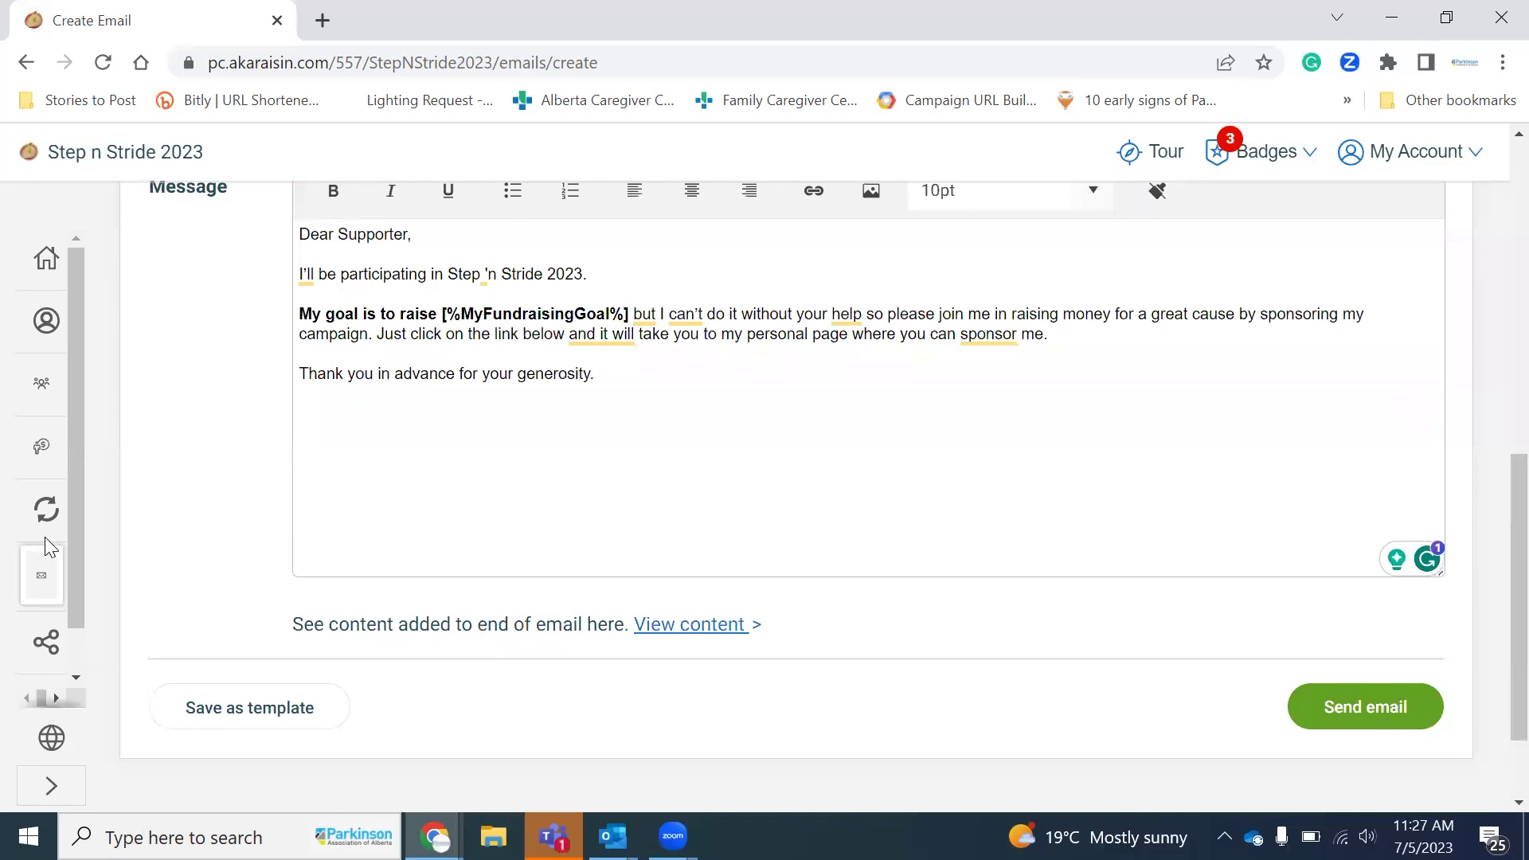
{"action": "scroll", "coordinate": [45, 537], "scroll_direction": "down", "scroll_amount": 1}
{"action": "left_click", "coordinate": [47, 605]}
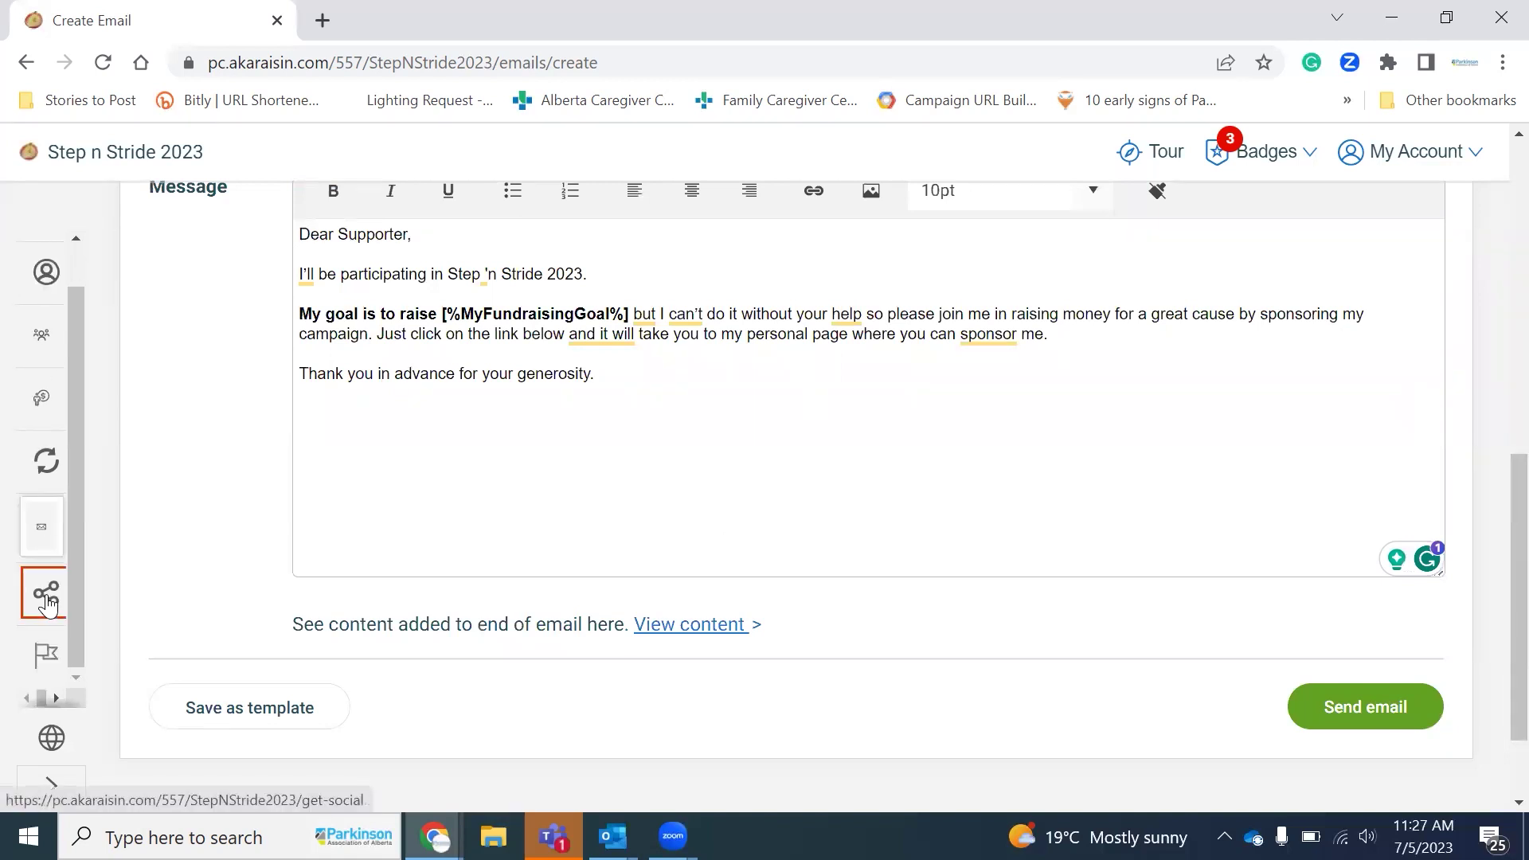
{"action": "left_click", "coordinate": [47, 603]}
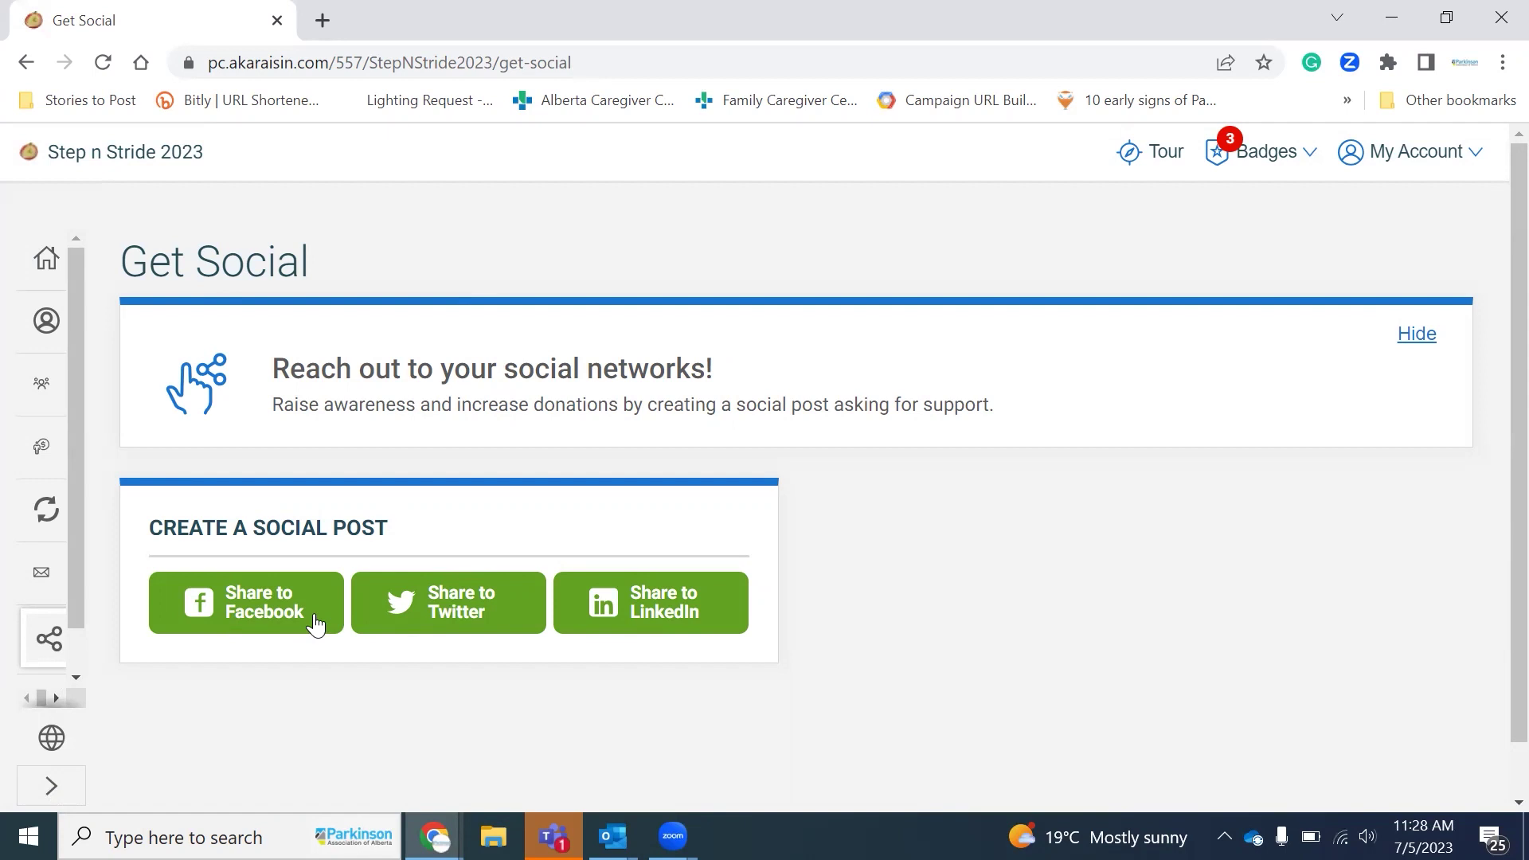
Step: Go to the Fitness Goal page from the left sidebar
{"action": "scroll", "coordinate": [61, 662], "scroll_direction": "down", "scroll_amount": 1}
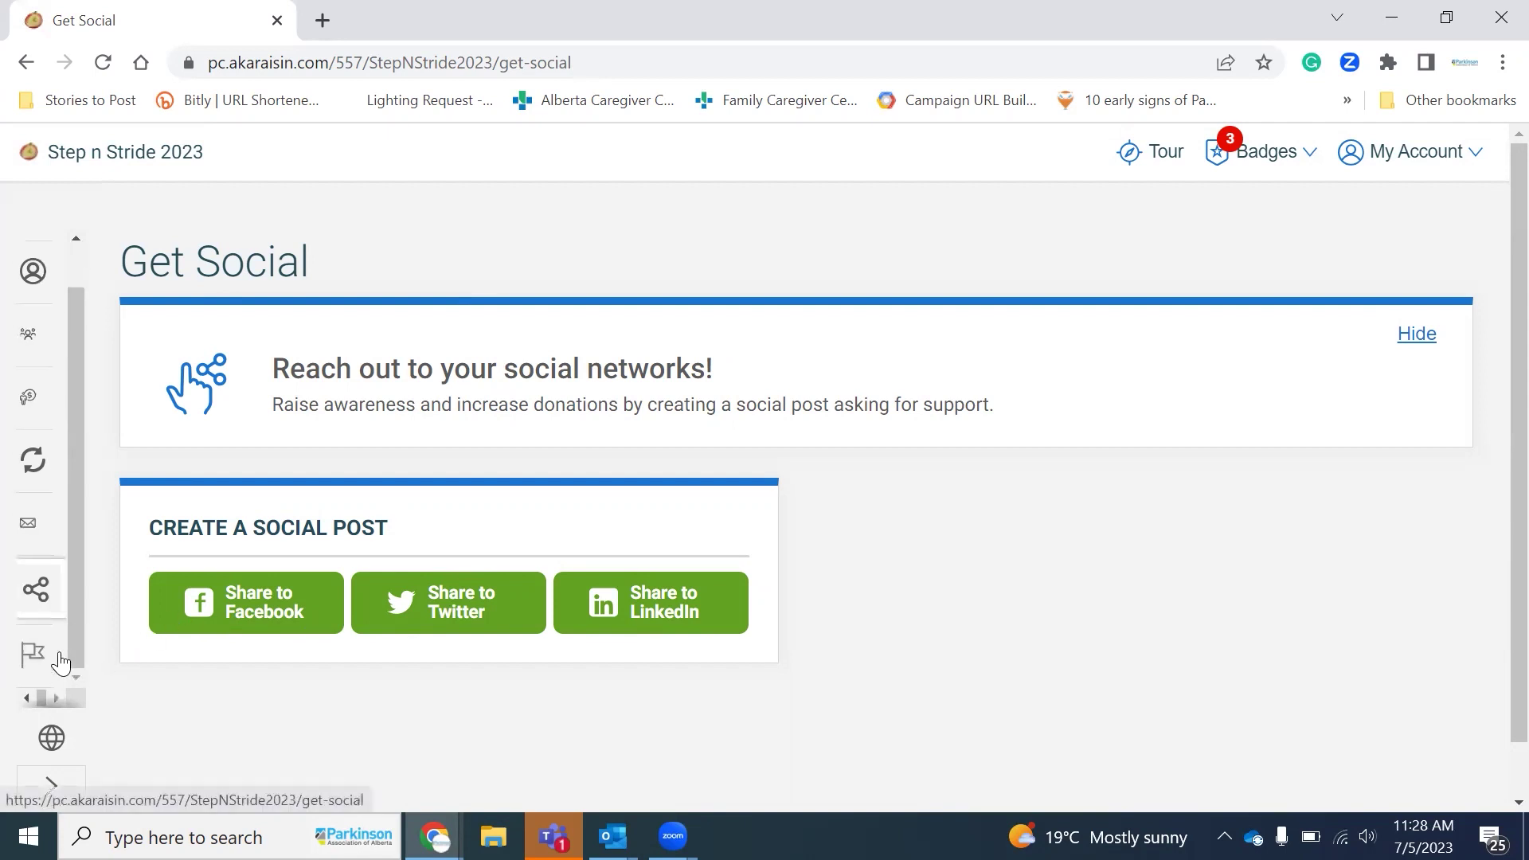
{"action": "left_click", "coordinate": [41, 657]}
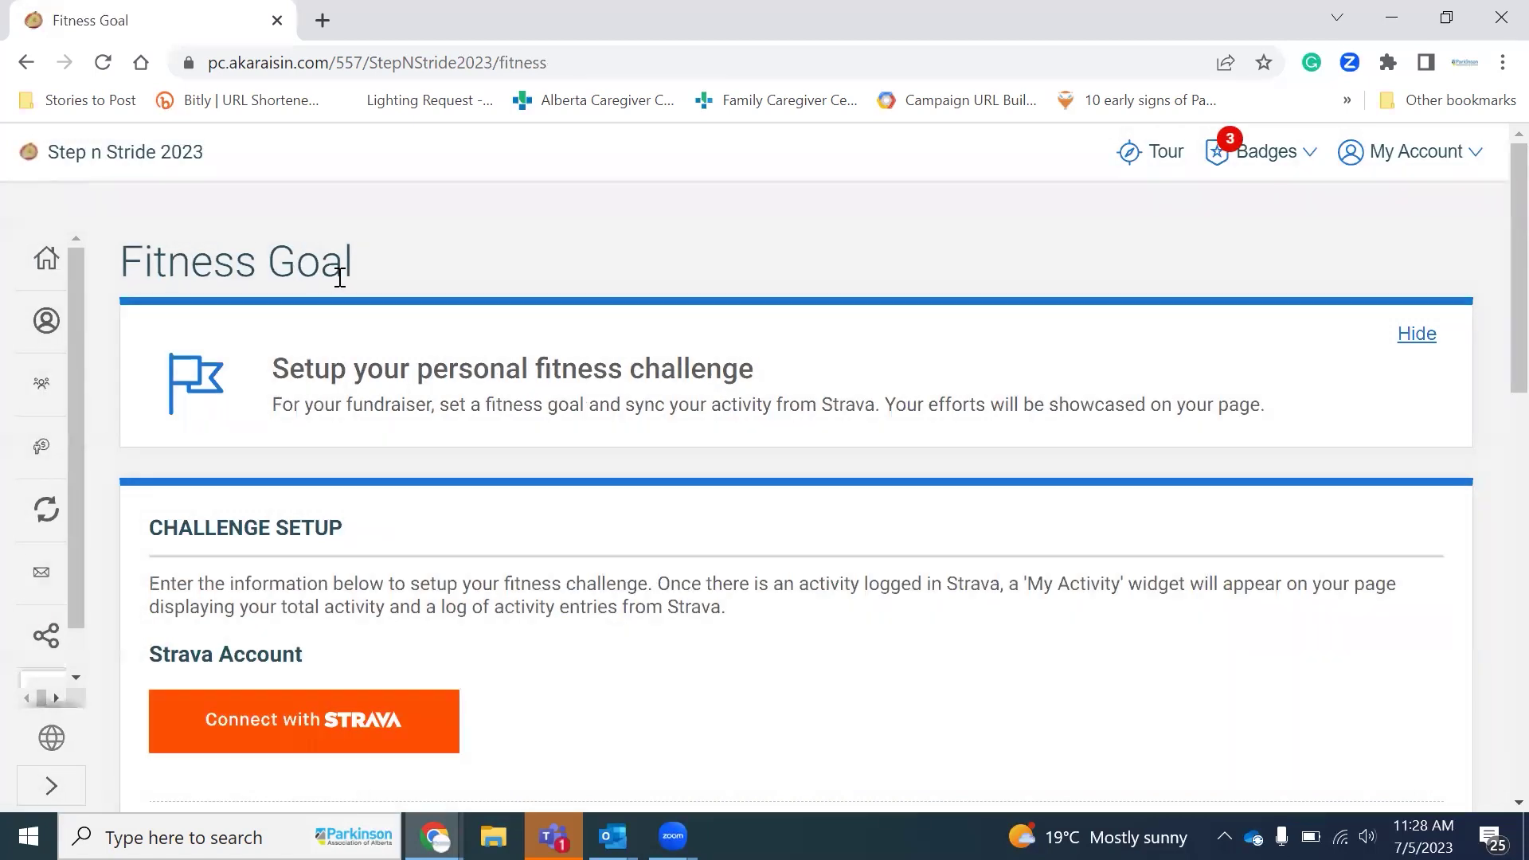
Step: Scroll through the Challenge Setup: Distance and Time totals, 5/4/2023 to 9/9/2023
{"action": "scroll", "coordinate": [754, 639], "scroll_direction": "down", "scroll_amount": 2}
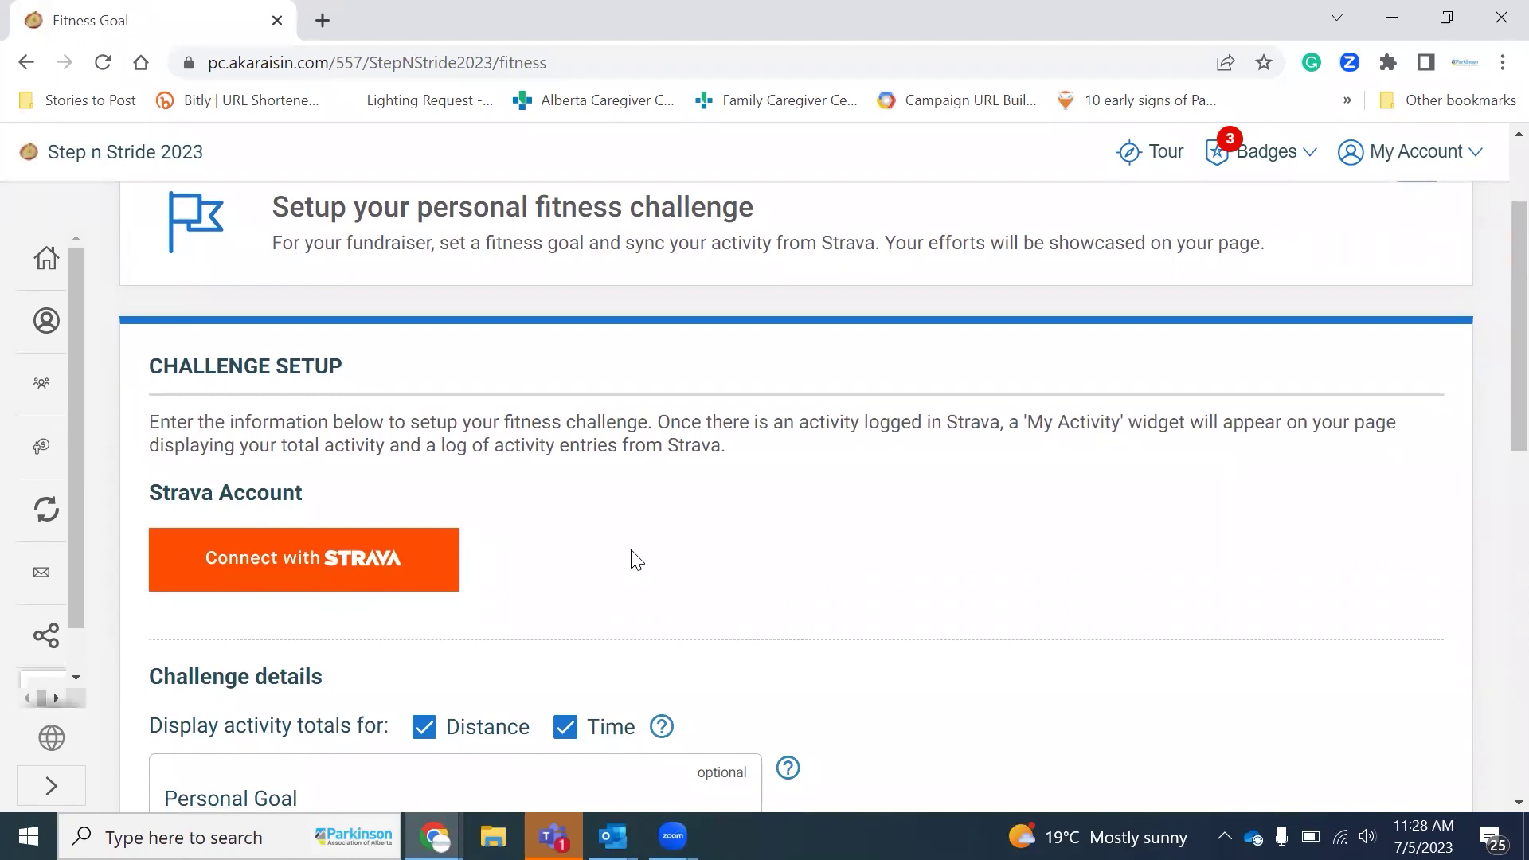
{"action": "scroll", "coordinate": [637, 560], "scroll_direction": "down", "scroll_amount": 2}
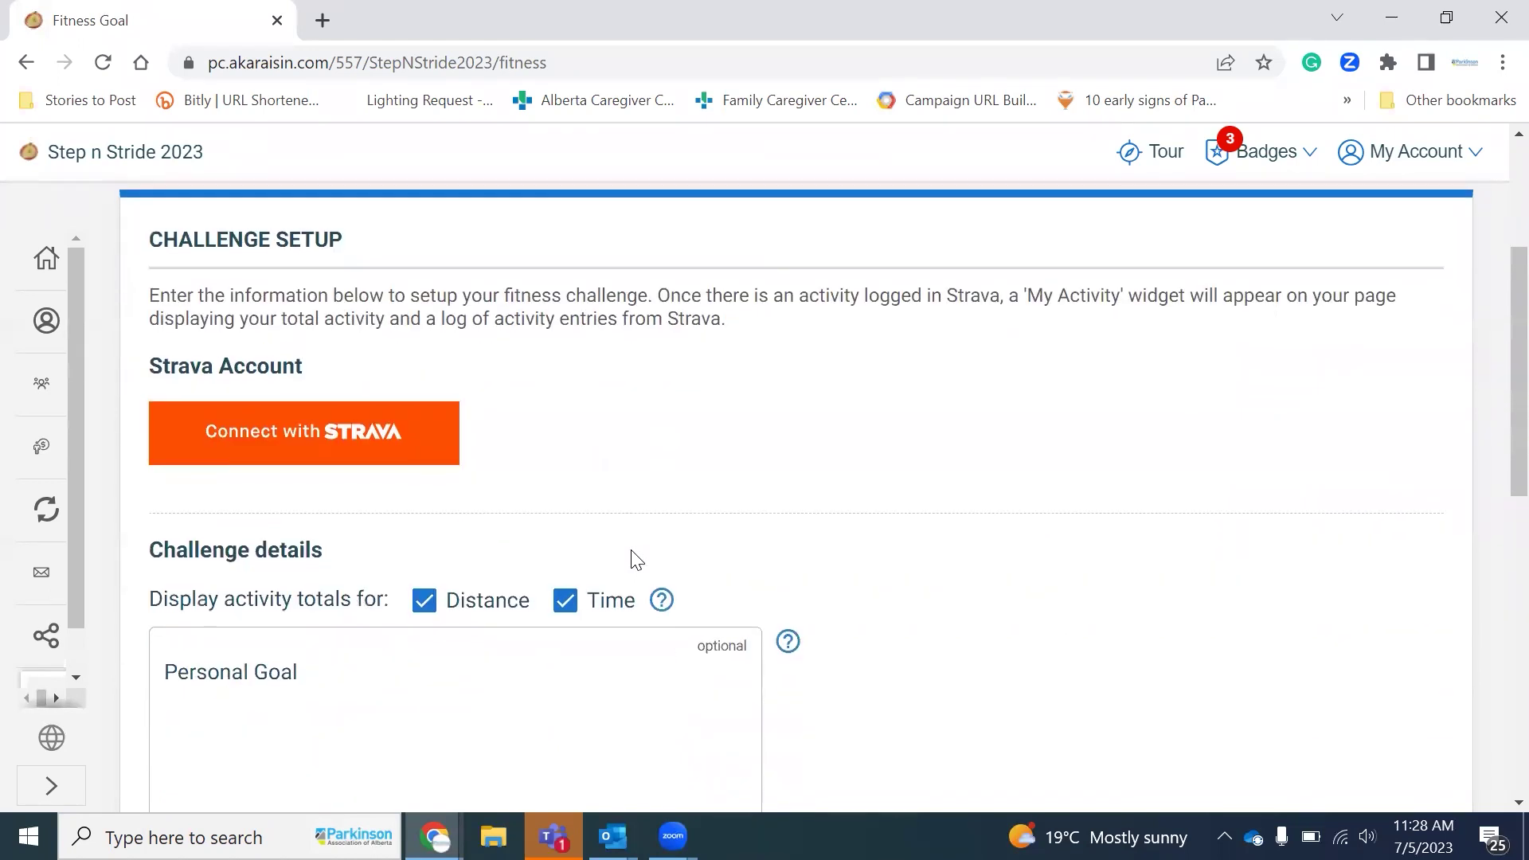
{"action": "scroll", "coordinate": [633, 557], "scroll_direction": "down", "scroll_amount": 1}
{"action": "scroll", "coordinate": [633, 557], "scroll_direction": "down", "scroll_amount": 2}
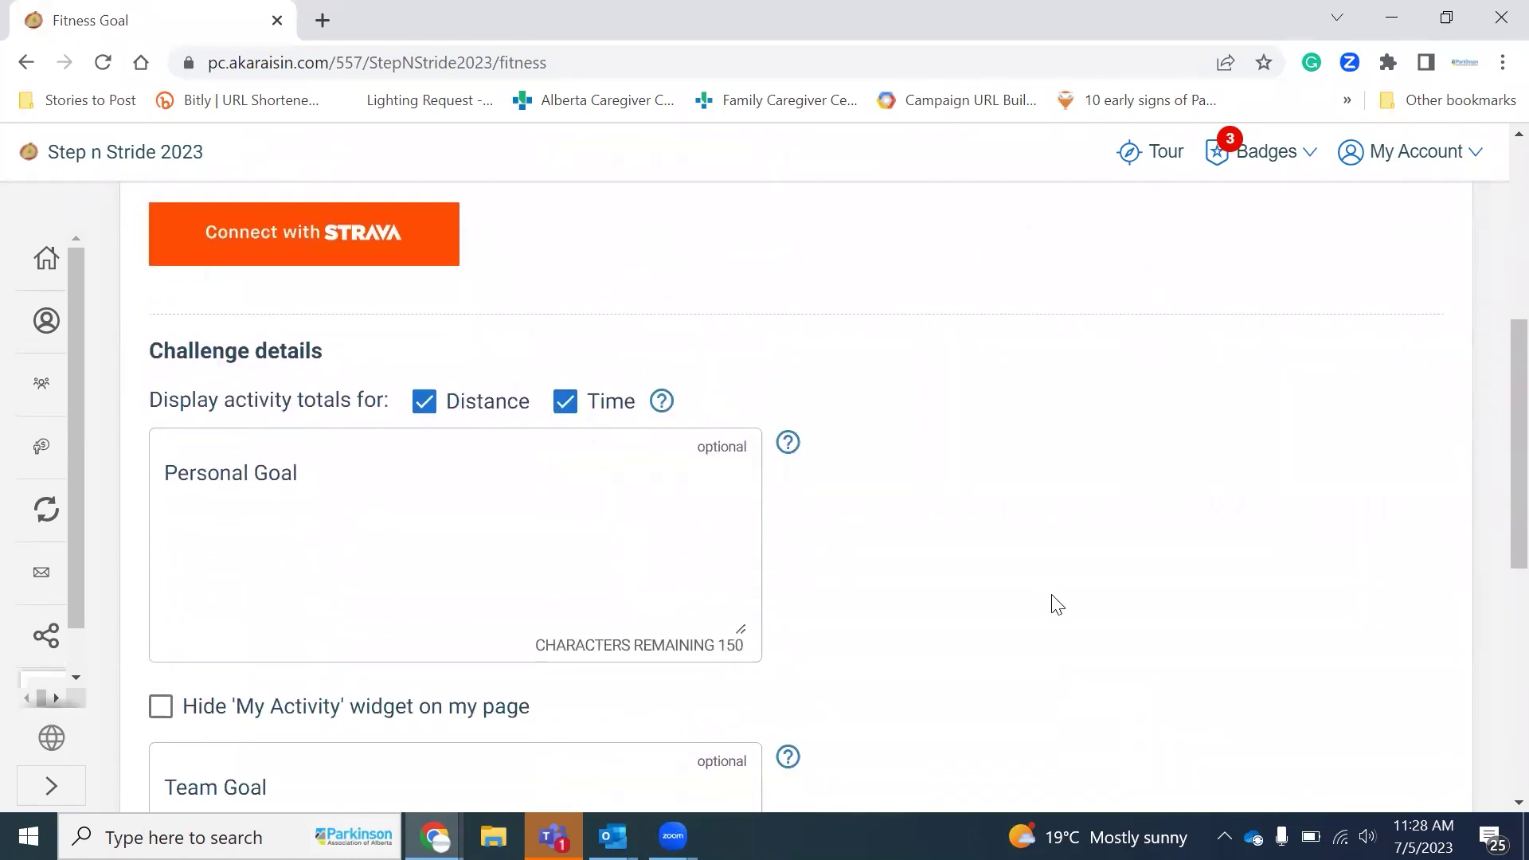
{"action": "scroll", "coordinate": [1058, 605], "scroll_direction": "down", "scroll_amount": 3}
{"action": "scroll", "coordinate": [1058, 606], "scroll_direction": "up", "scroll_amount": 5}
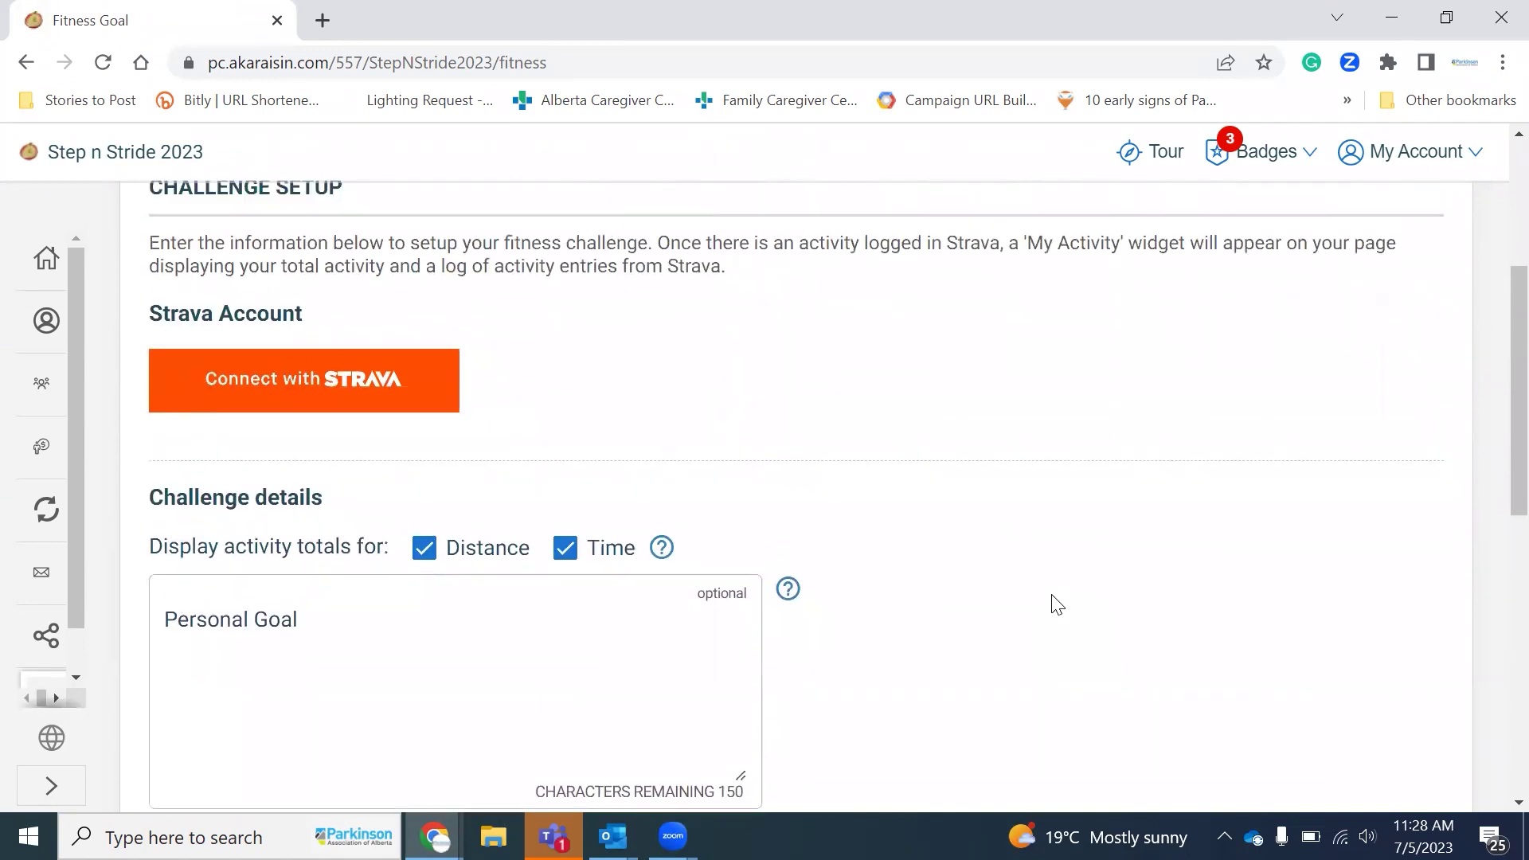
{"action": "scroll", "coordinate": [1058, 605], "scroll_direction": "up", "scroll_amount": 4}
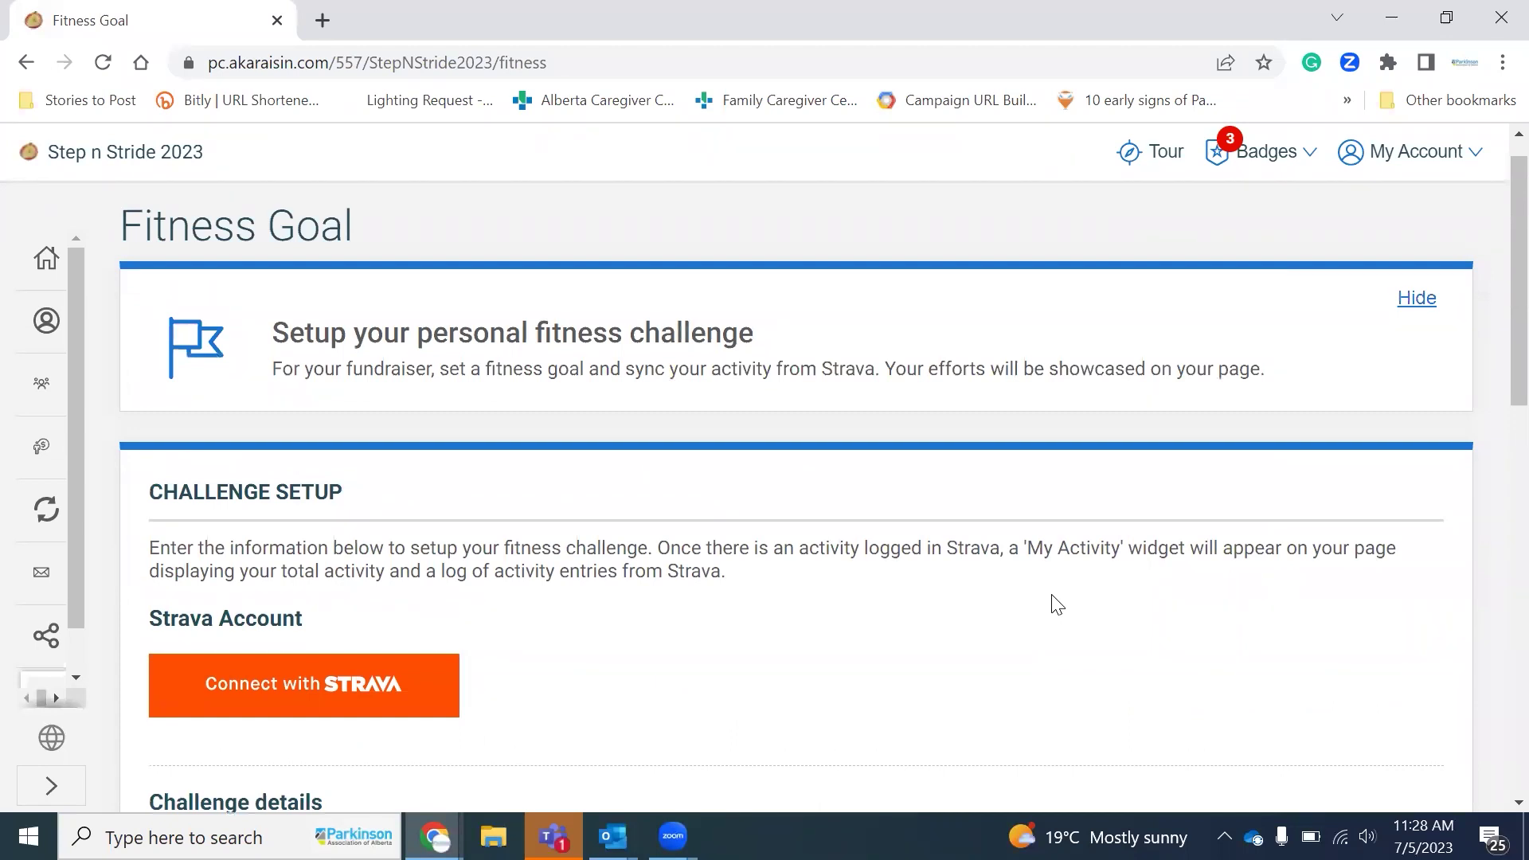
{"action": "scroll", "coordinate": [1010, 505], "scroll_direction": "down", "scroll_amount": 3}
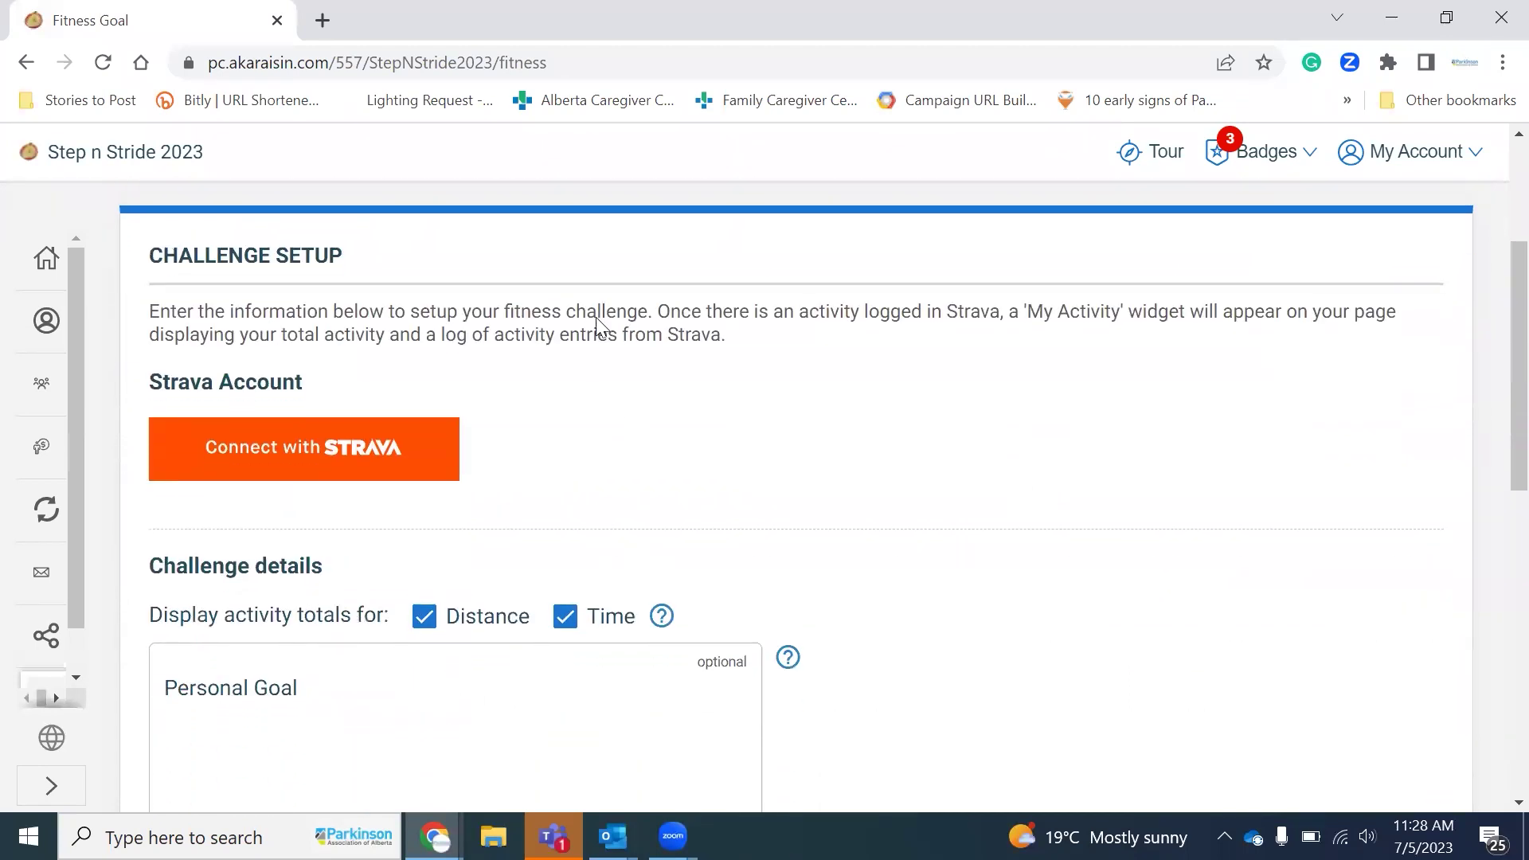
{"action": "scroll", "coordinate": [595, 317], "scroll_direction": "down", "scroll_amount": 10}
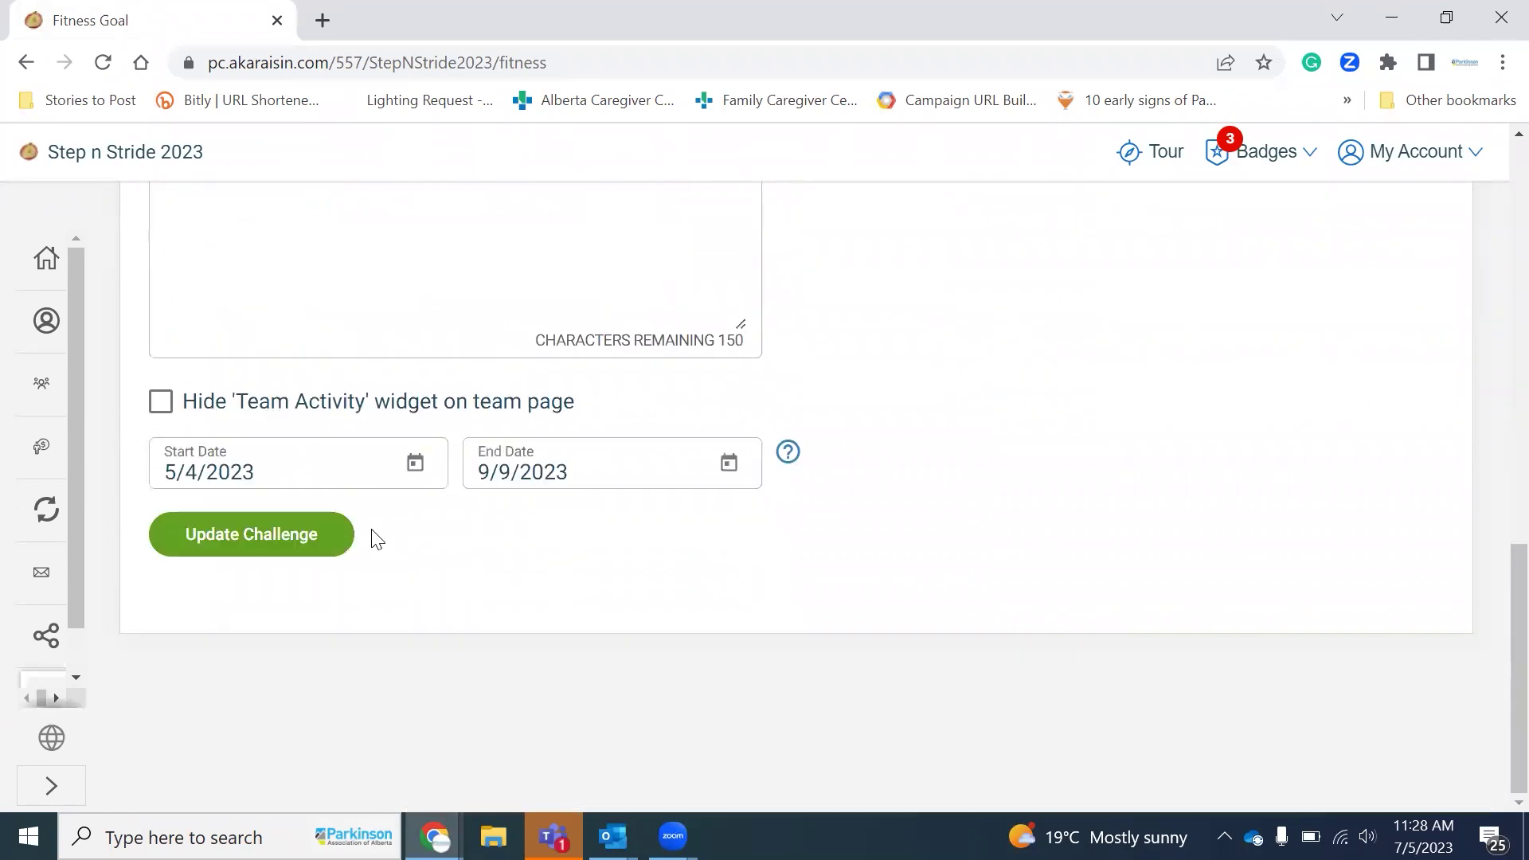
{"action": "scroll", "coordinate": [61, 623], "scroll_direction": "down", "scroll_amount": 1}
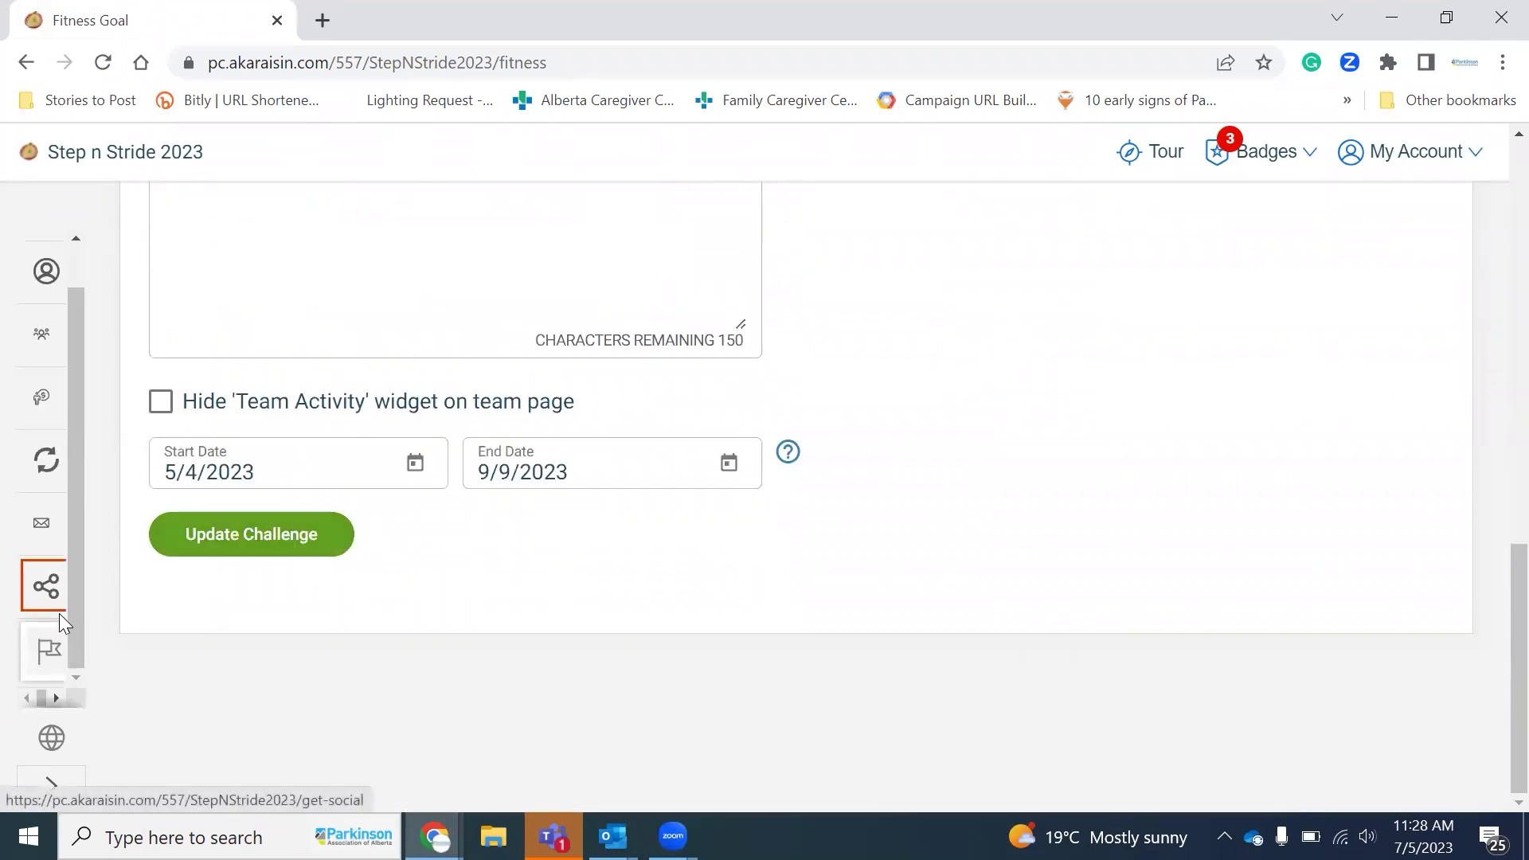
{"action": "scroll", "coordinate": [59, 613], "scroll_direction": "up", "scroll_amount": 1}
{"action": "scroll", "coordinate": [509, 644], "scroll_direction": "up", "scroll_amount": 7}
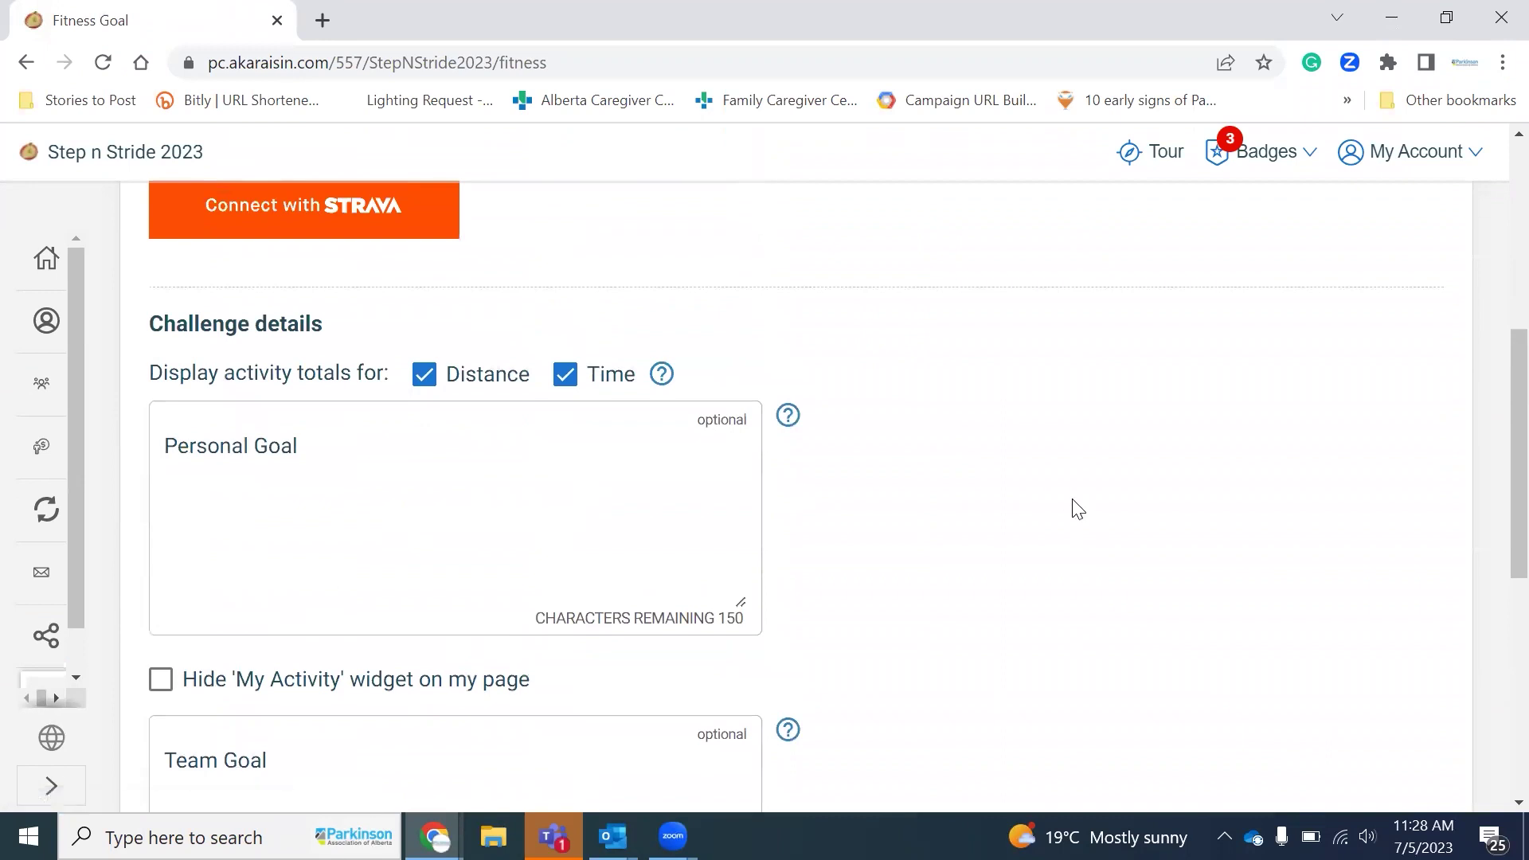
{"action": "scroll", "coordinate": [1078, 509], "scroll_direction": "up", "scroll_amount": 6}
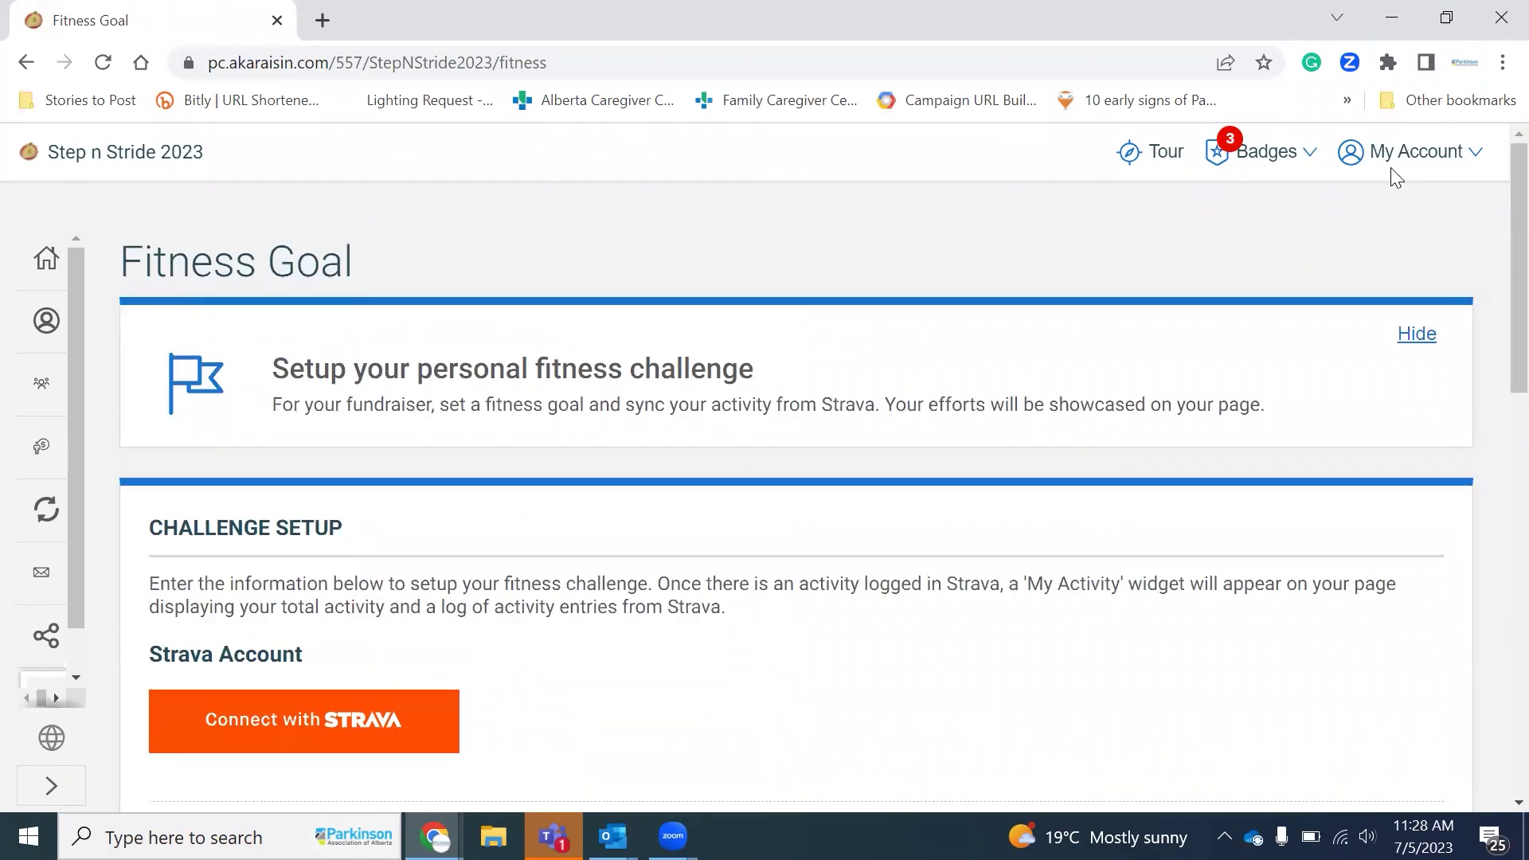
Step: Open the Account Settings profile page and scroll through its contact details
{"action": "left_click", "coordinate": [1397, 163]}
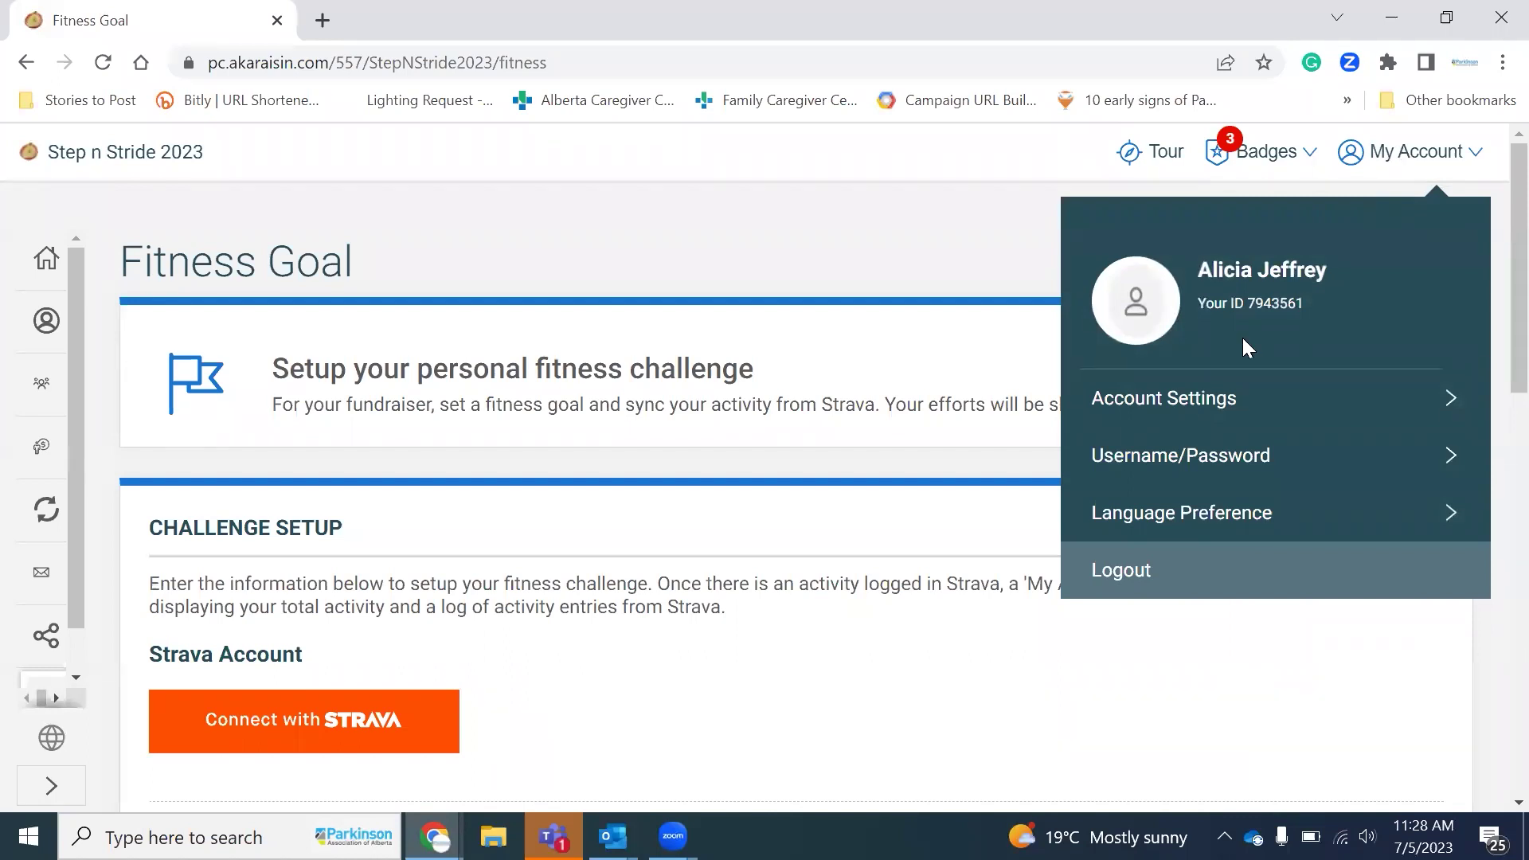
{"action": "left_click", "coordinate": [1445, 399]}
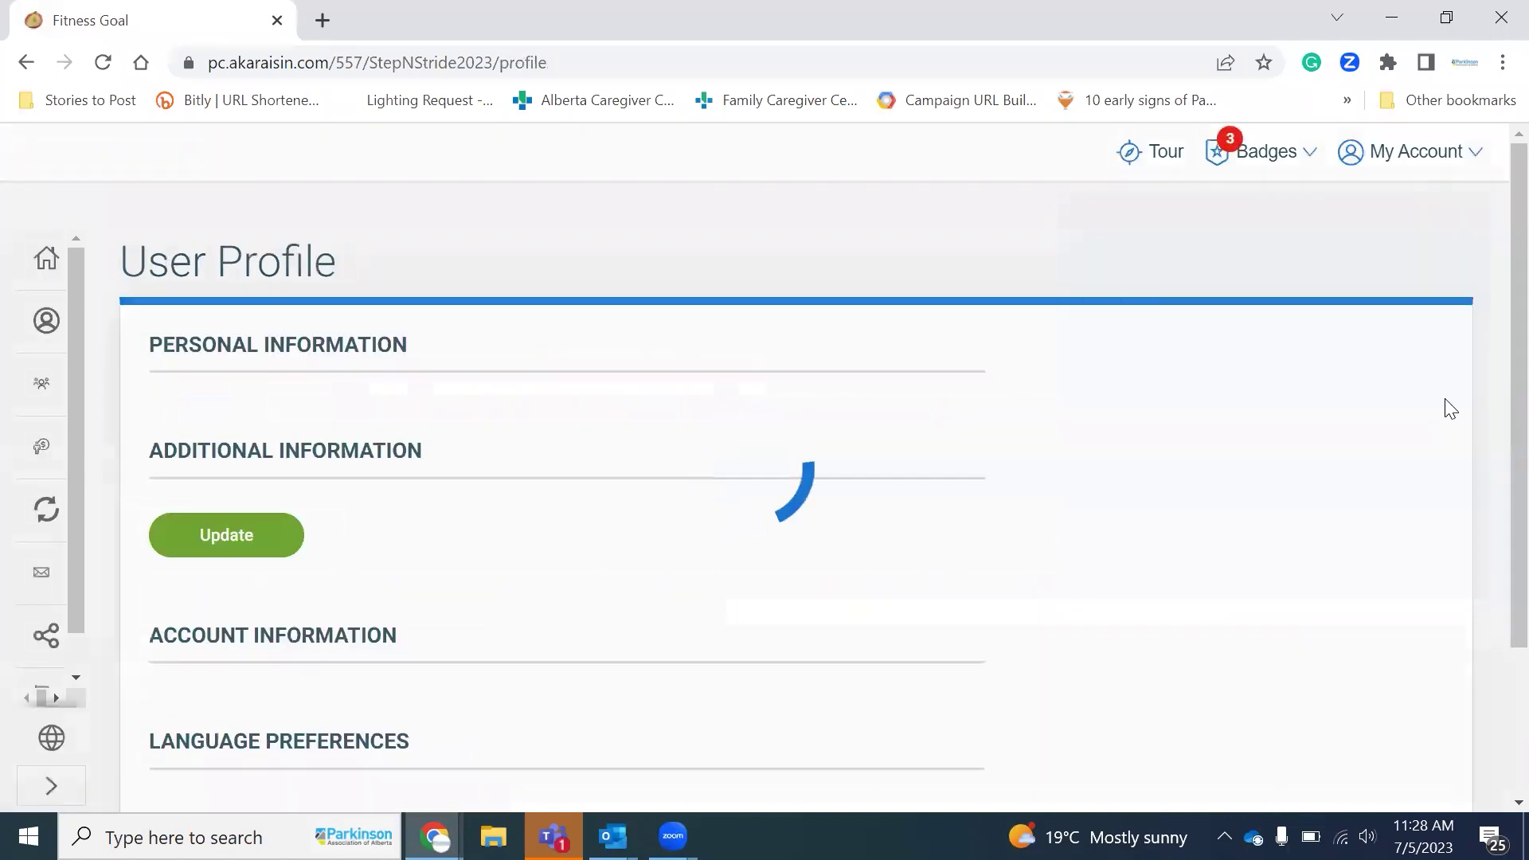
{"action": "scroll", "coordinate": [560, 522], "scroll_direction": "down", "scroll_amount": 5}
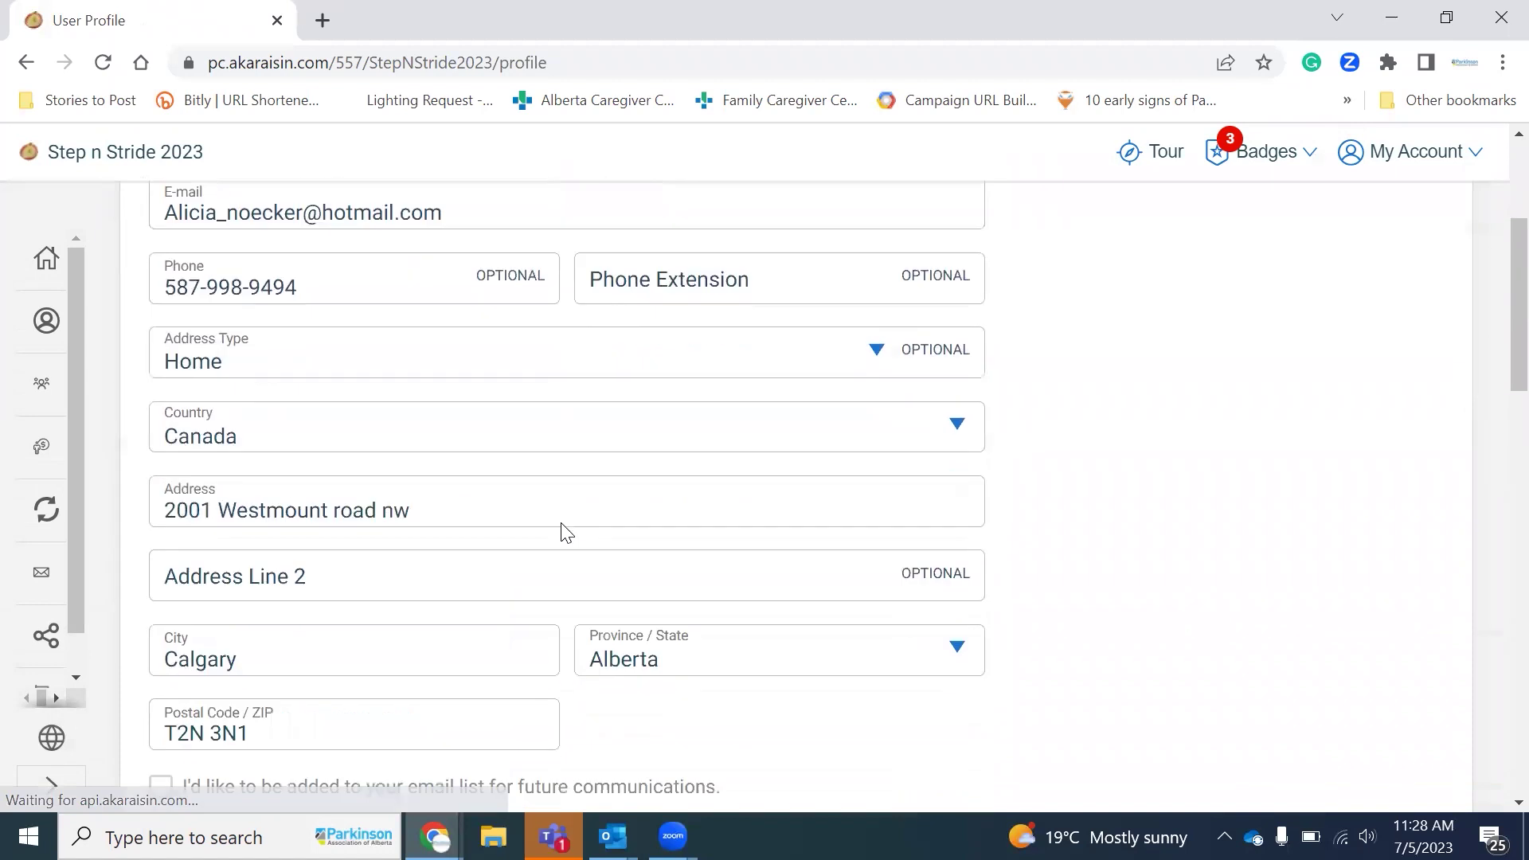
{"action": "scroll", "coordinate": [562, 530], "scroll_direction": "down", "scroll_amount": 7}
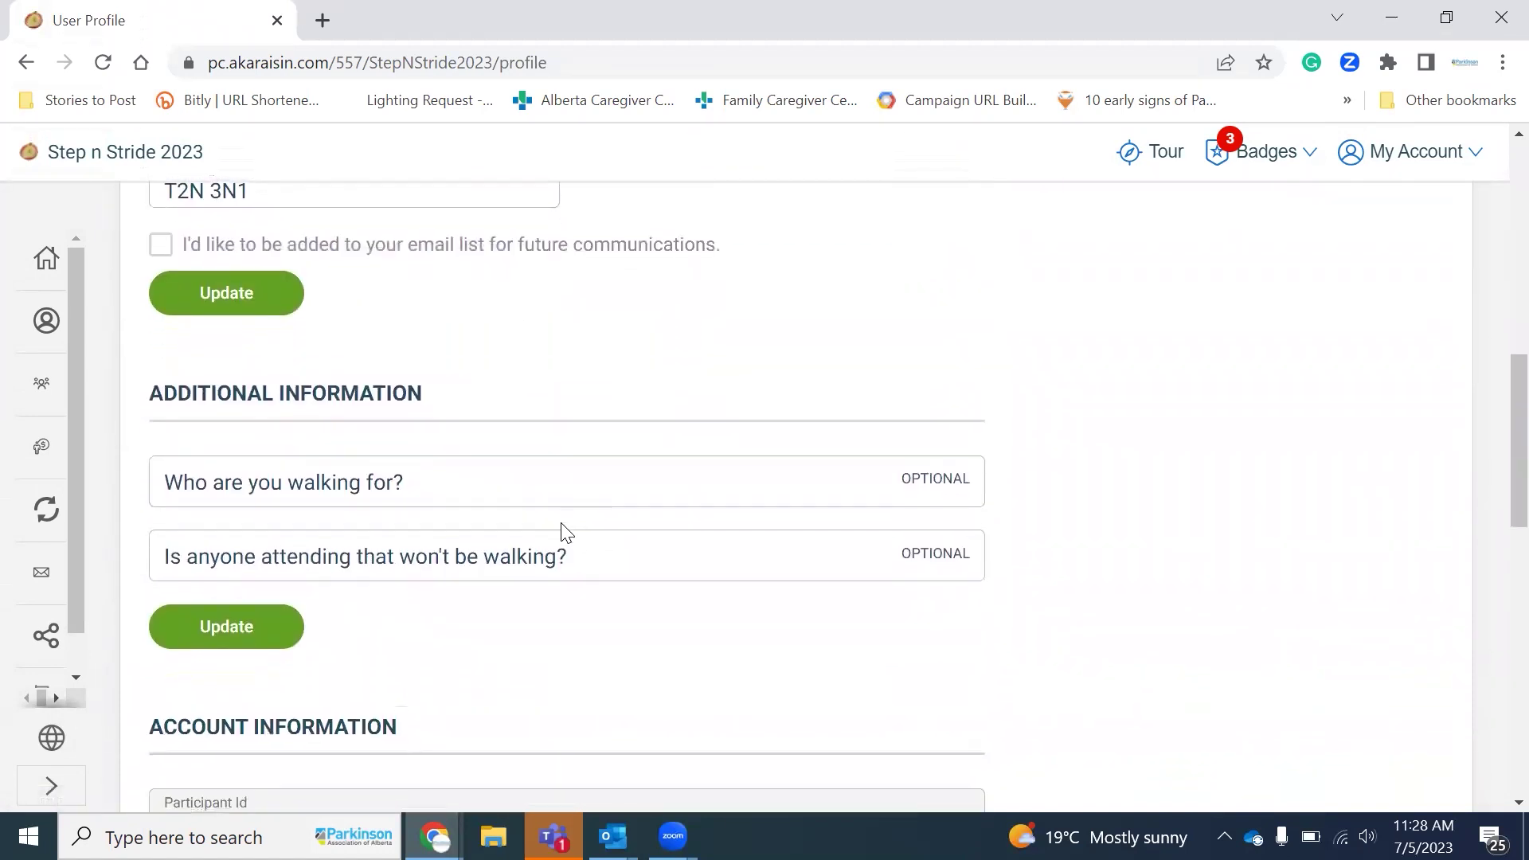
{"action": "scroll", "coordinate": [803, 599], "scroll_direction": "down", "scroll_amount": 3}
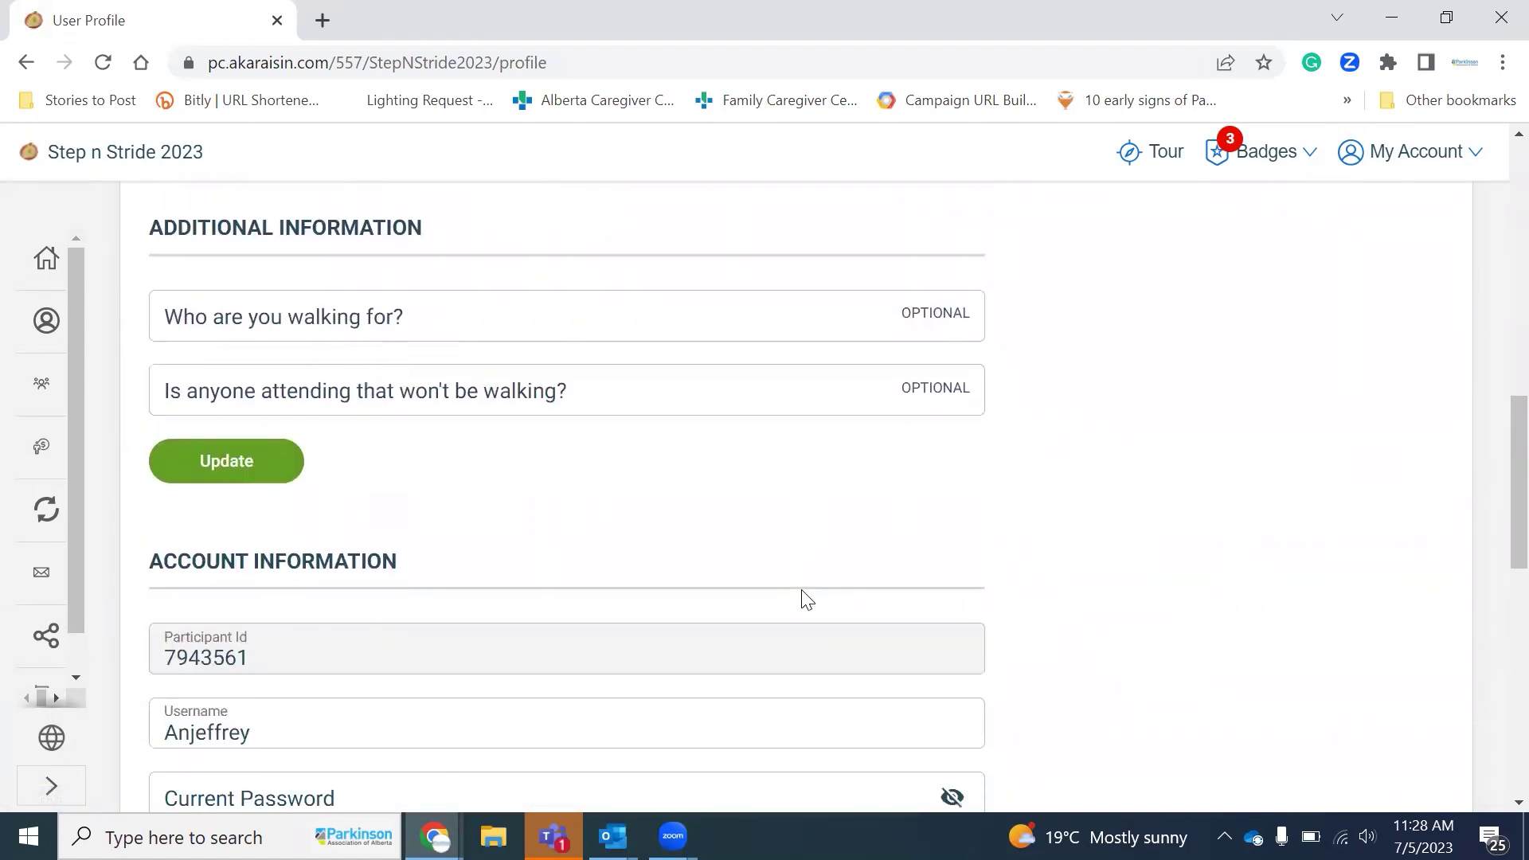
{"action": "scroll", "coordinate": [806, 599], "scroll_direction": "down", "scroll_amount": 3}
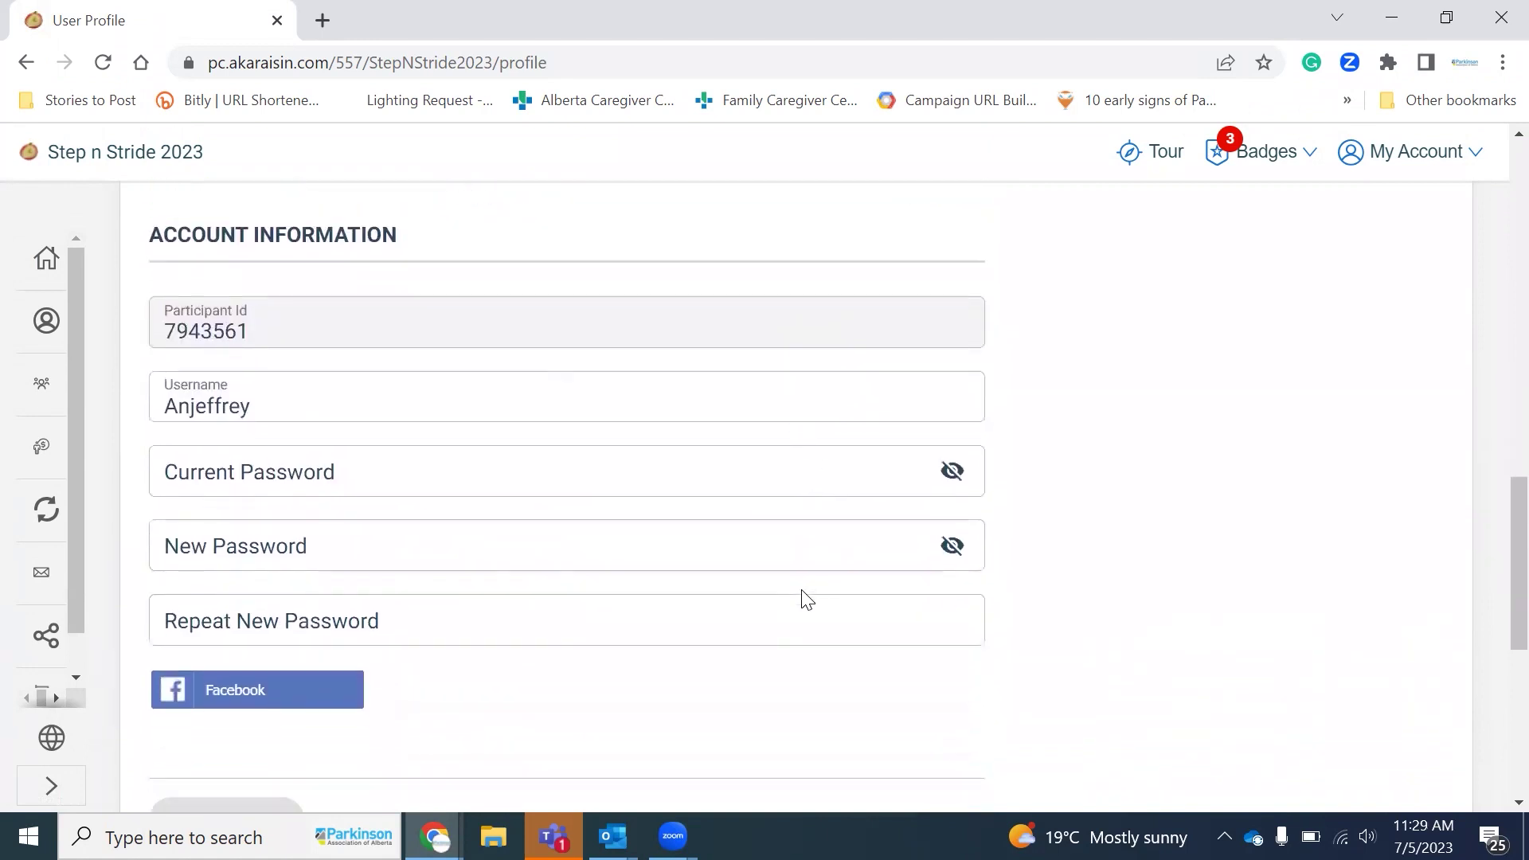
{"action": "scroll", "coordinate": [804, 599], "scroll_direction": "down", "scroll_amount": 5}
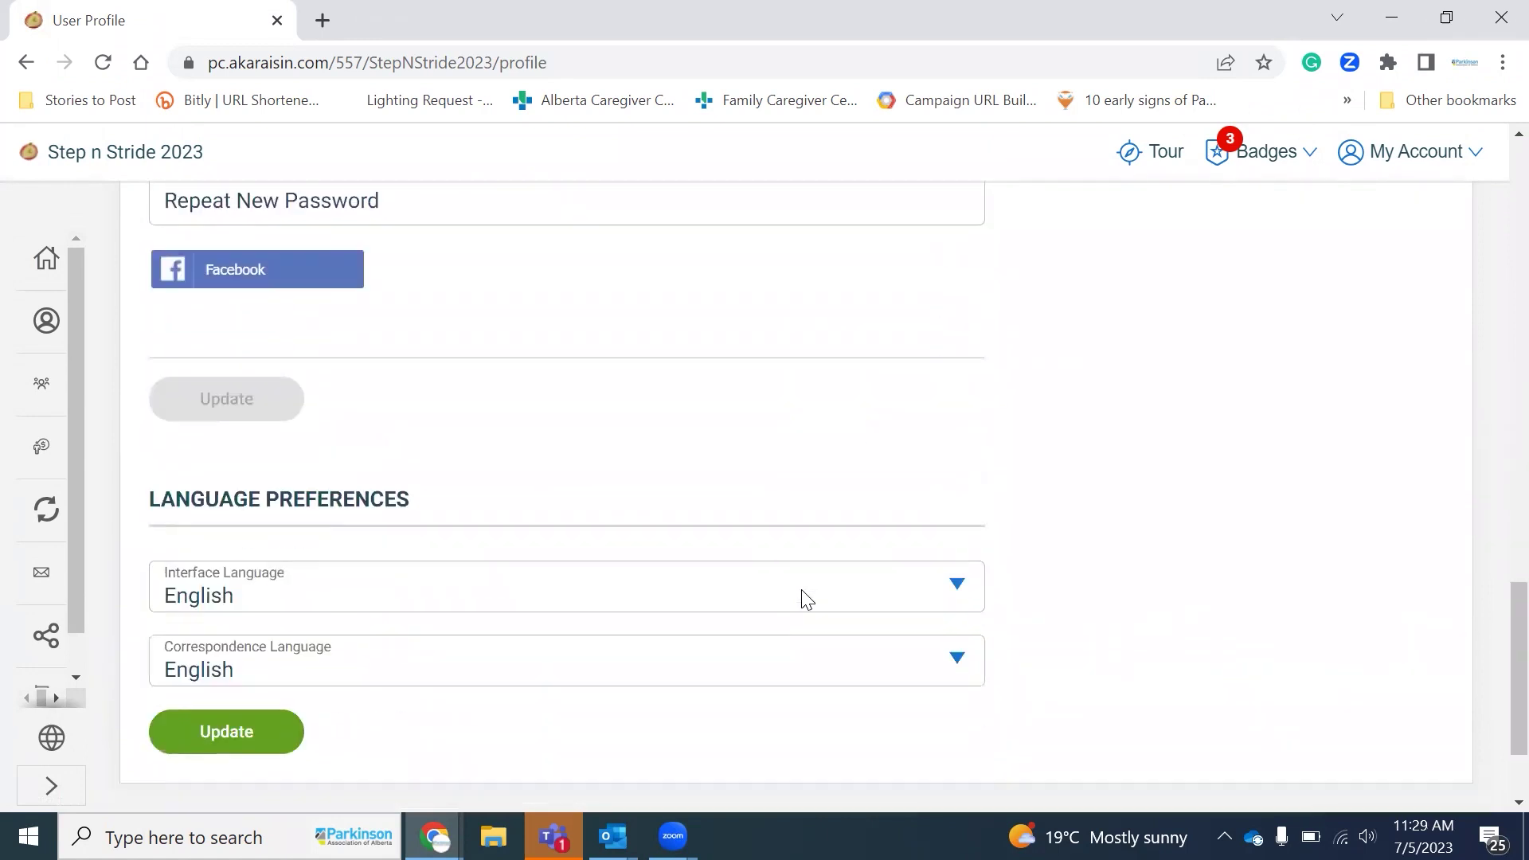
{"action": "scroll", "coordinate": [802, 597], "scroll_direction": "up", "scroll_amount": 8}
Step: Jump to the profile's Username/Password section via My Account
{"action": "left_click", "coordinate": [1422, 153]}
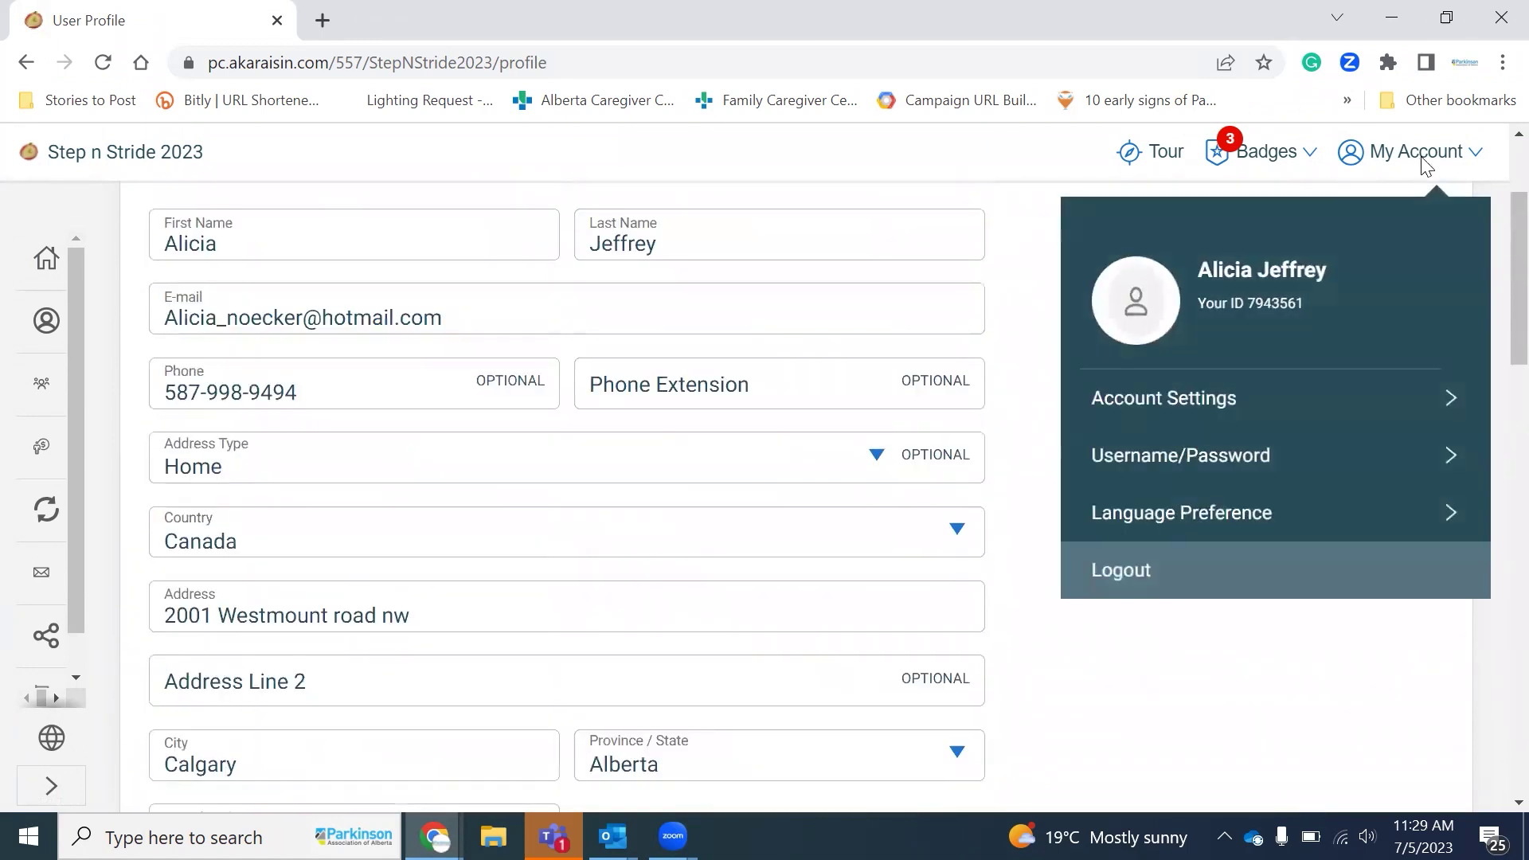
{"action": "left_click", "coordinate": [1273, 458]}
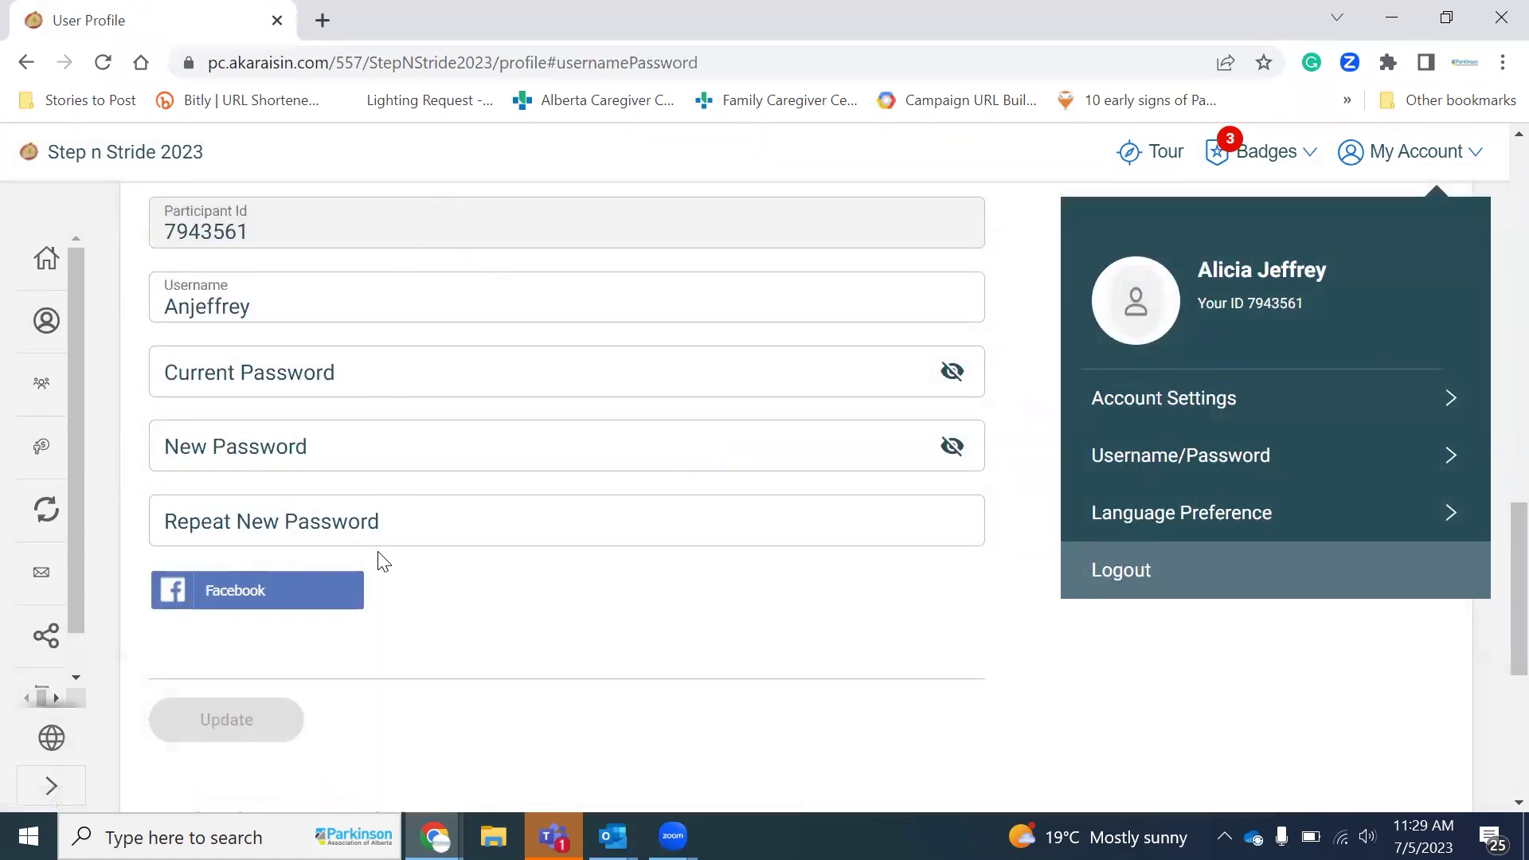
{"action": "scroll", "coordinate": [876, 328], "scroll_direction": "up", "scroll_amount": 1}
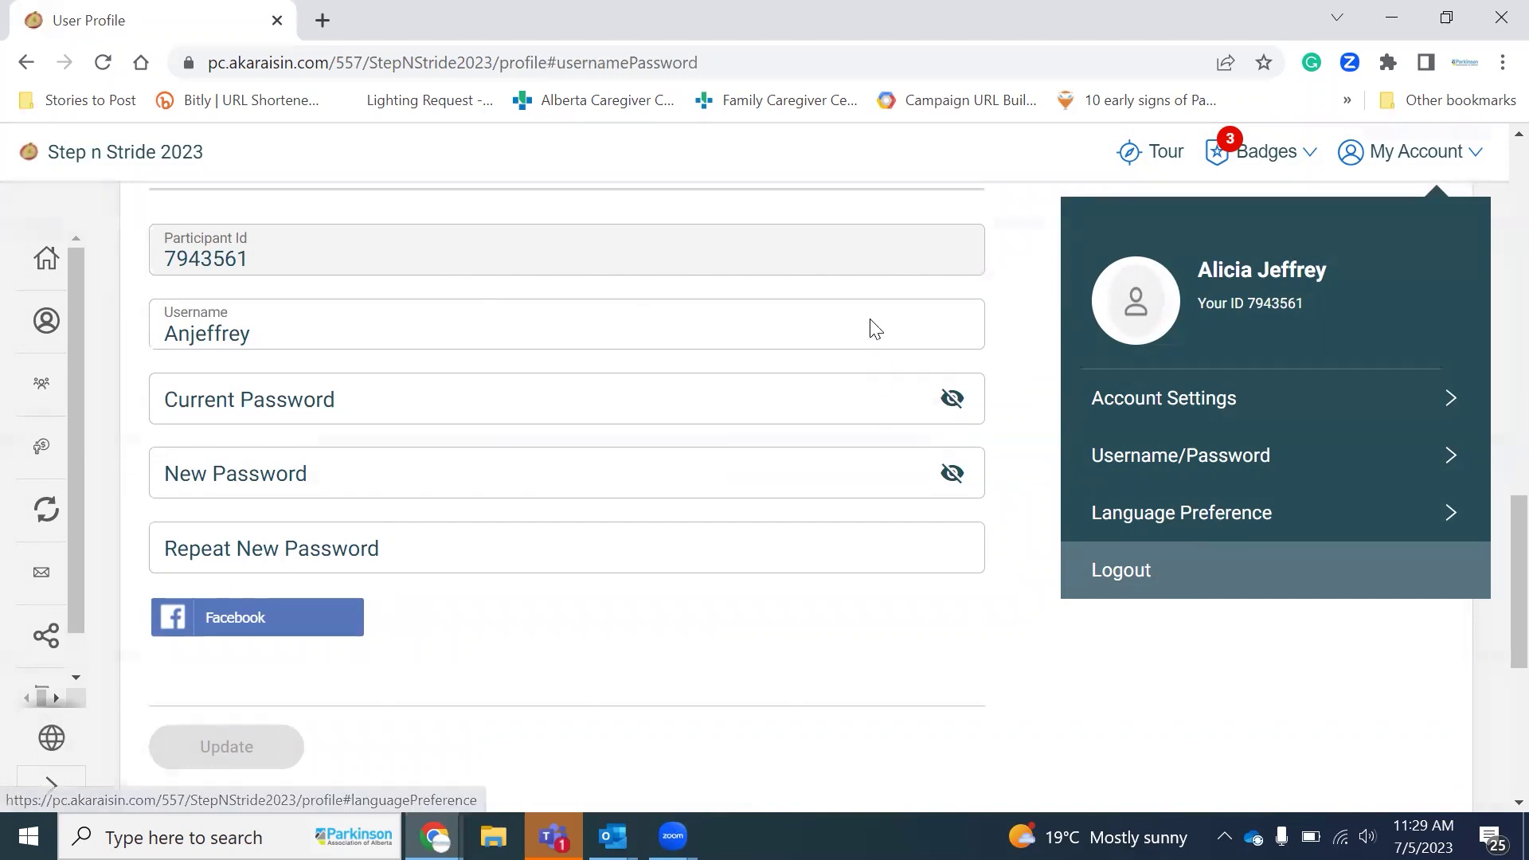
{"action": "scroll", "coordinate": [877, 328], "scroll_direction": "up", "scroll_amount": 3}
Step: Show the Achievements window with 3 of 4 badges and dismiss the chat notification
{"action": "left_click", "coordinate": [1255, 161]}
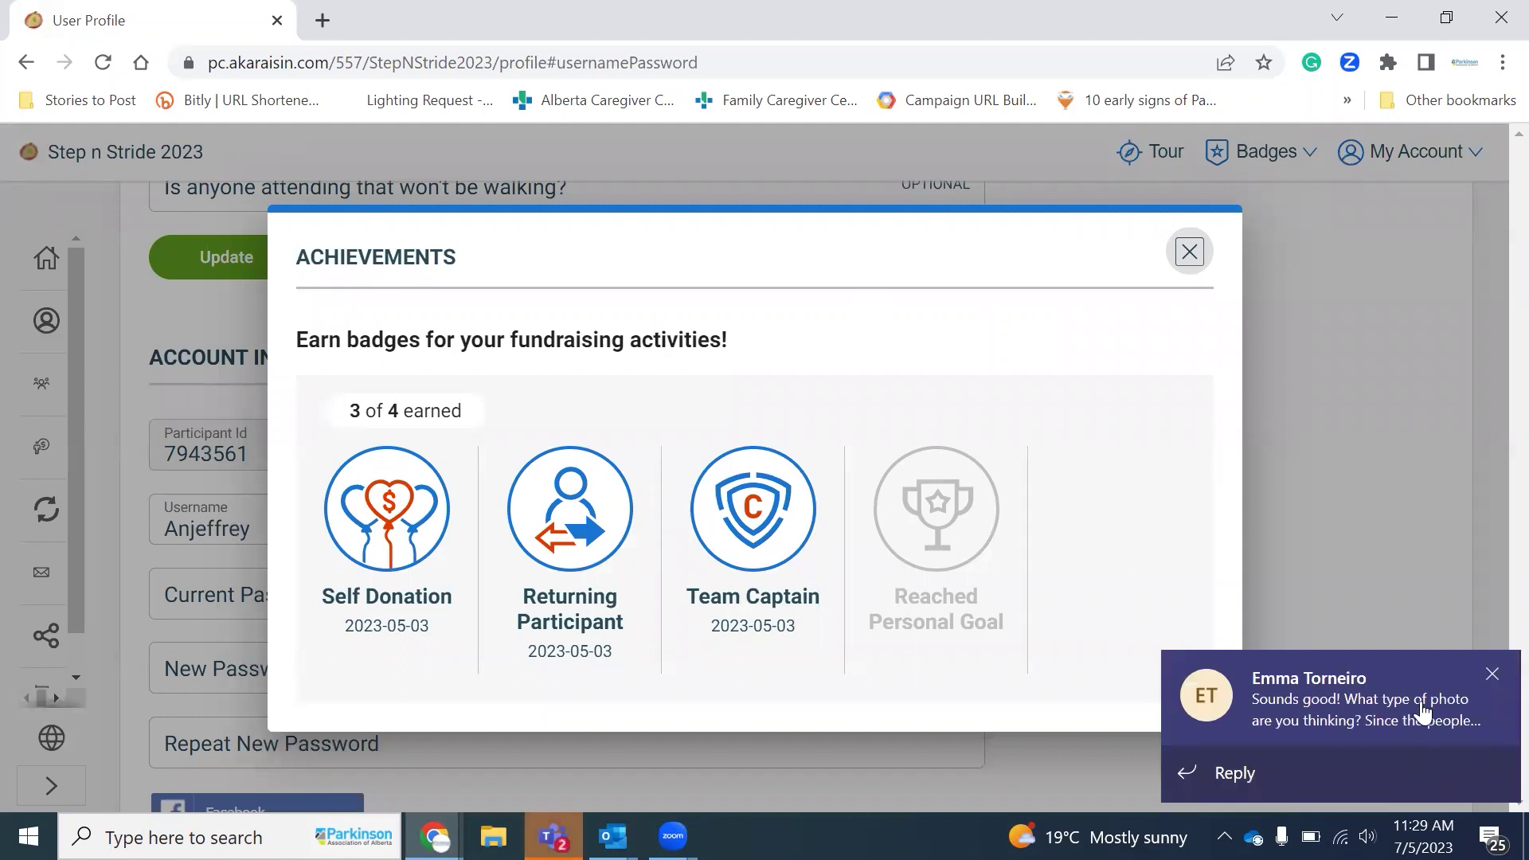
{"action": "left_click", "coordinate": [1495, 674]}
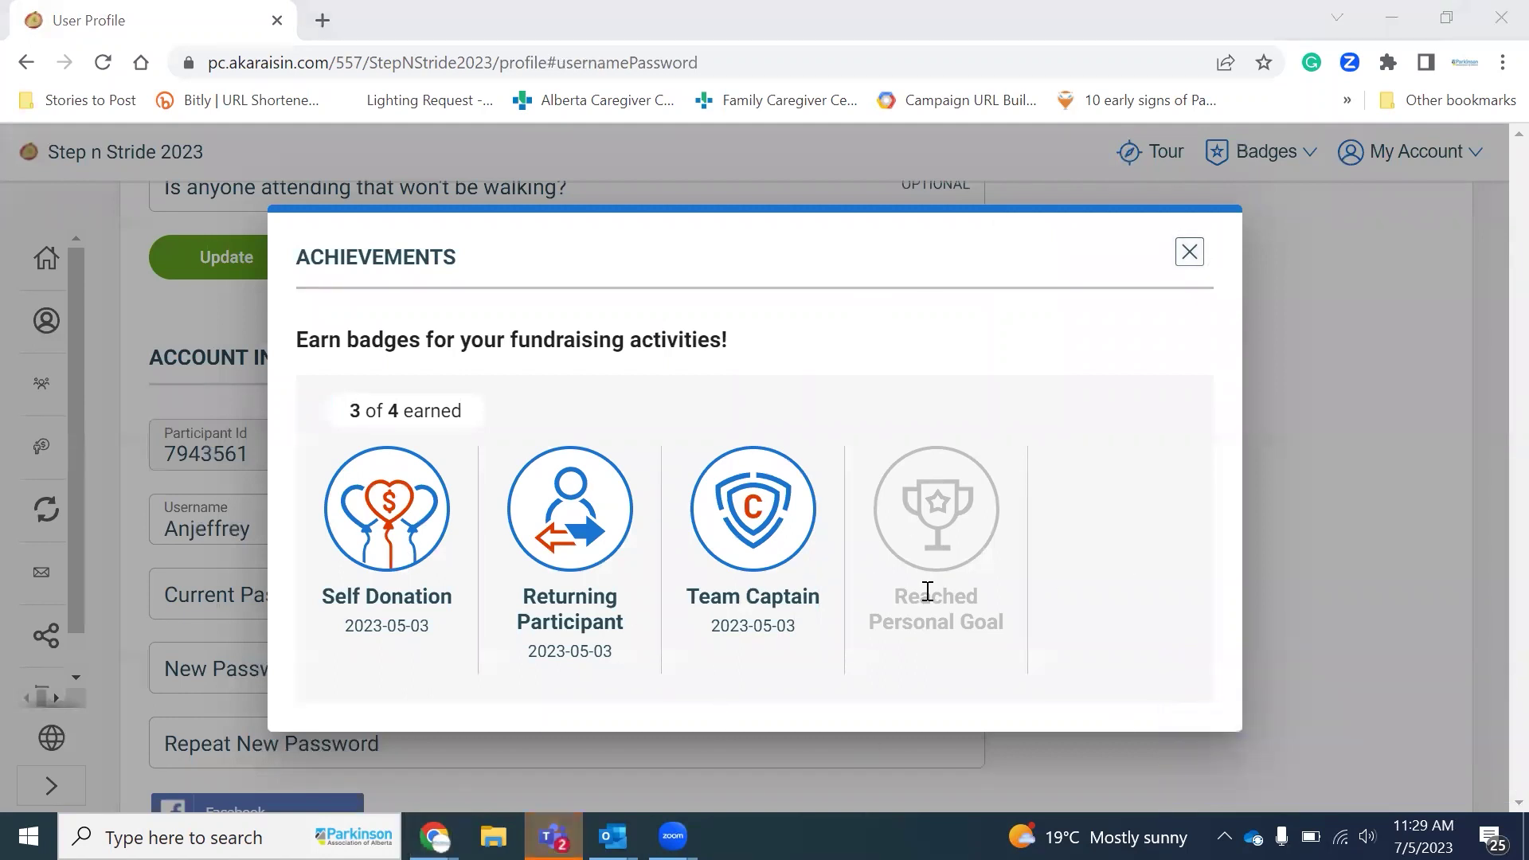